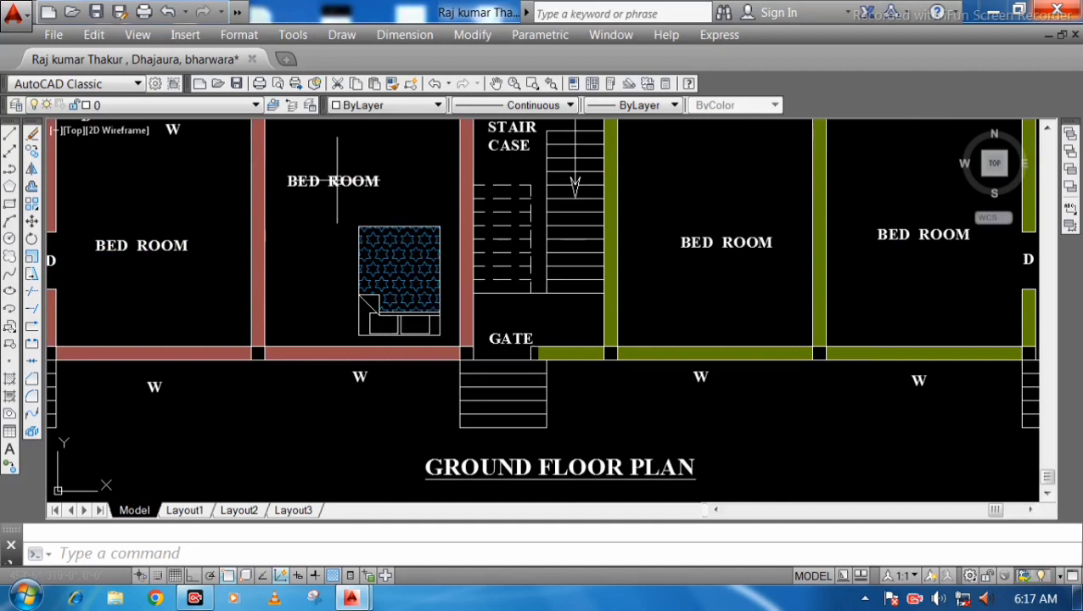
Step: Modify the Standard dimension style's linear primary units, choosing the Engineering format with 0'-0" precision
{"action": "left_click", "coordinate": [245, 37]}
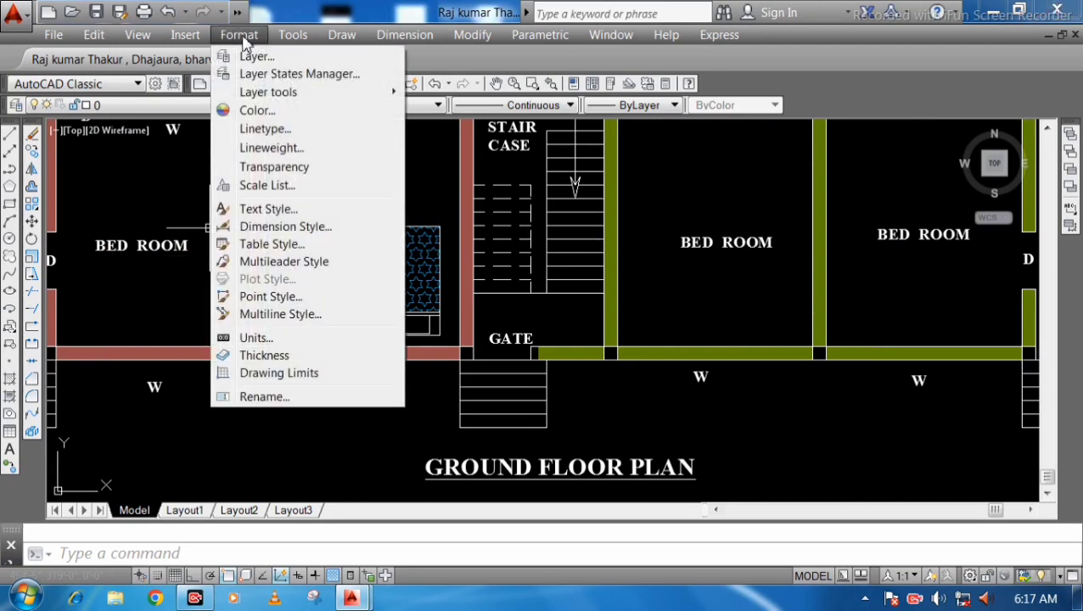
{"action": "left_click", "coordinate": [304, 231]}
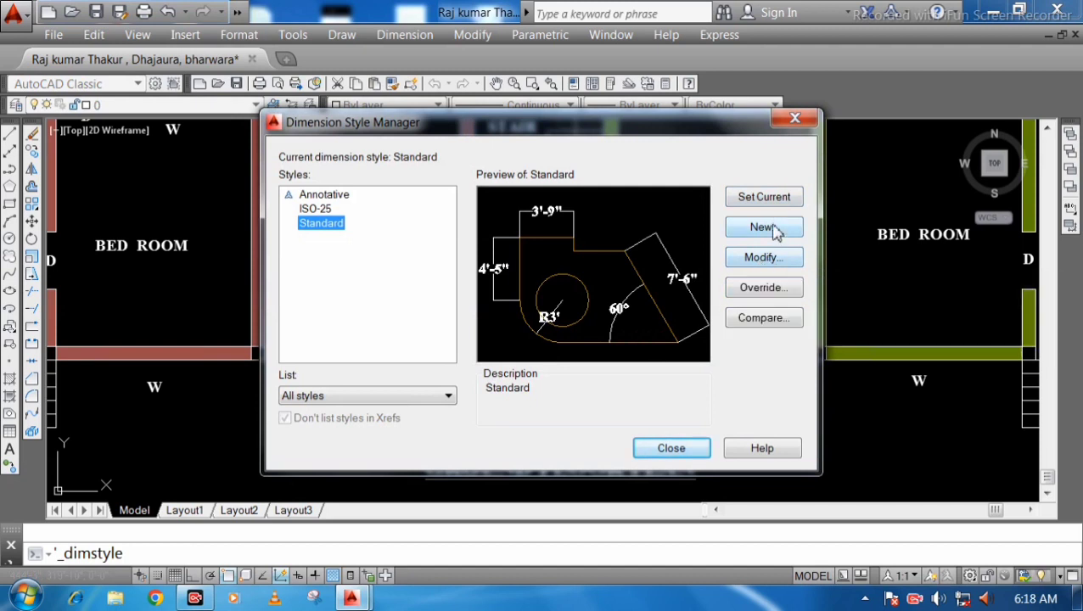
{"action": "left_click", "coordinate": [772, 265]}
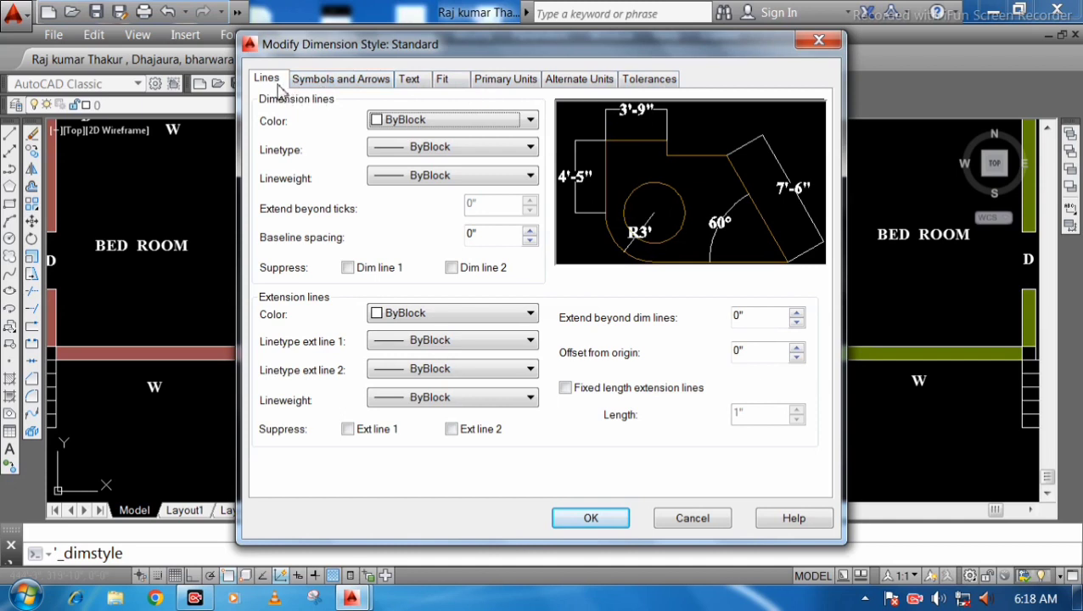
{"action": "left_click", "coordinate": [508, 79]}
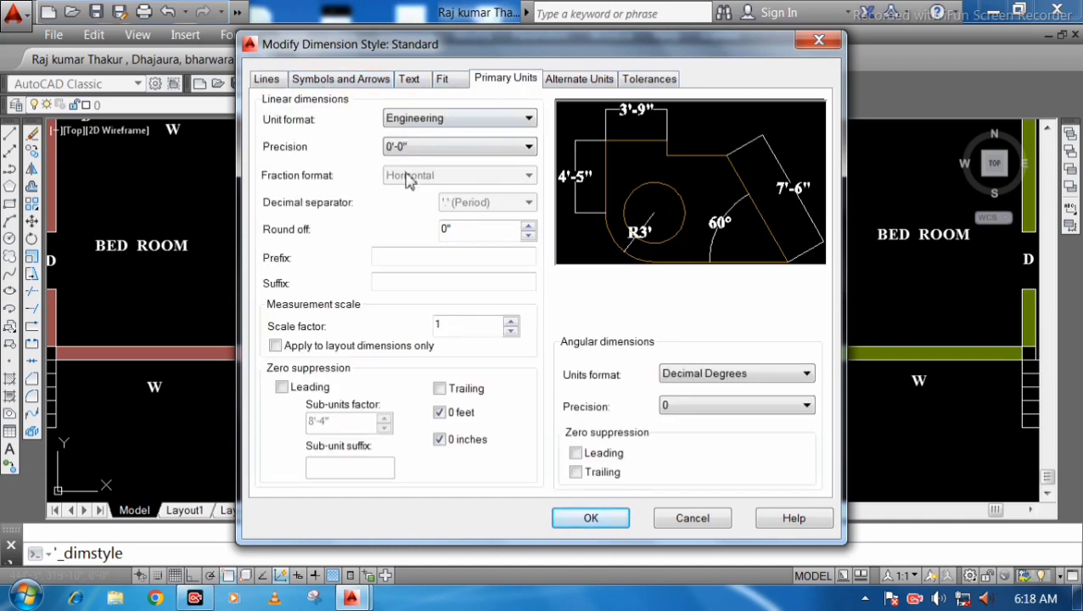
{"action": "left_click", "coordinate": [463, 120]}
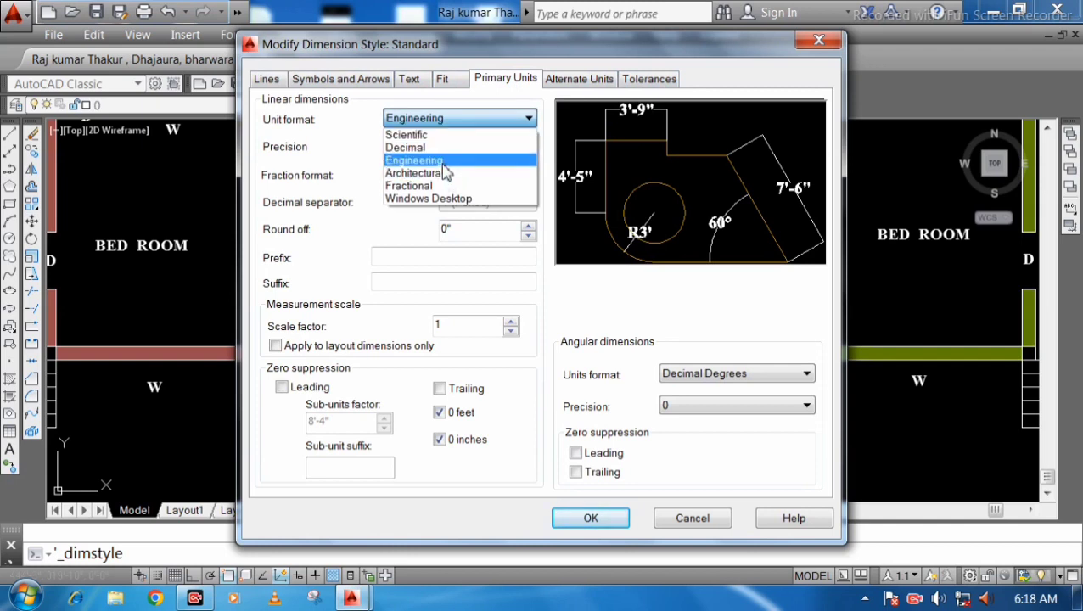
{"action": "left_click", "coordinate": [444, 160]}
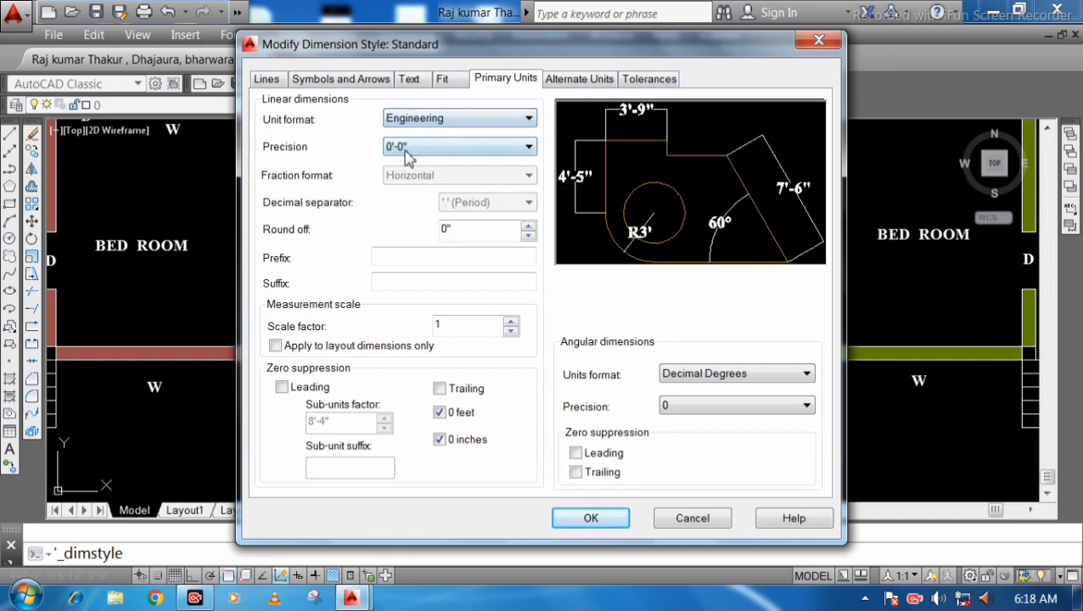
{"action": "left_click", "coordinate": [441, 148]}
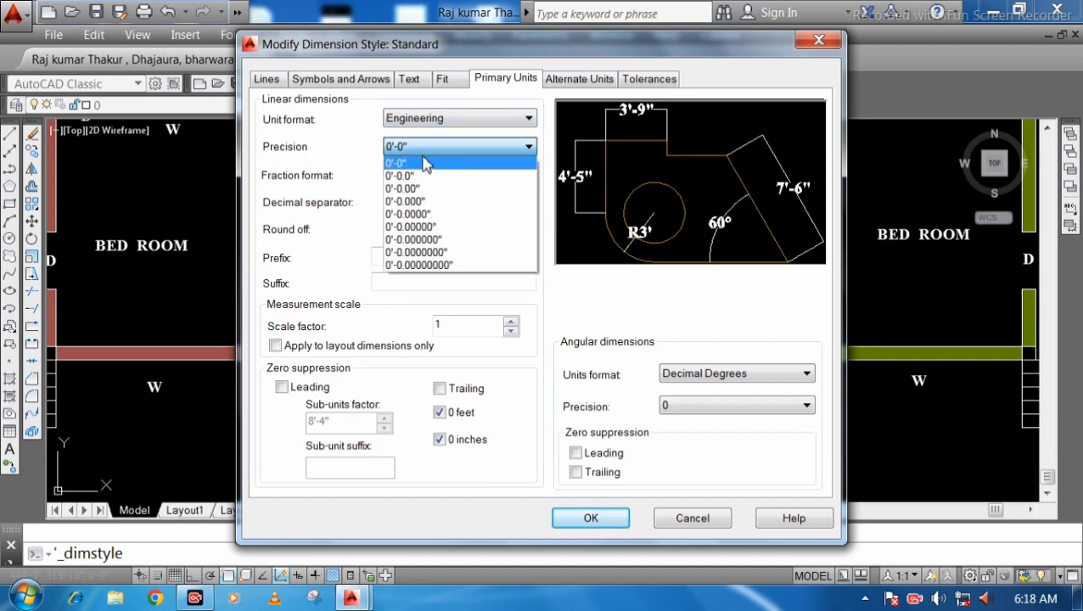
{"action": "left_click", "coordinate": [427, 151]}
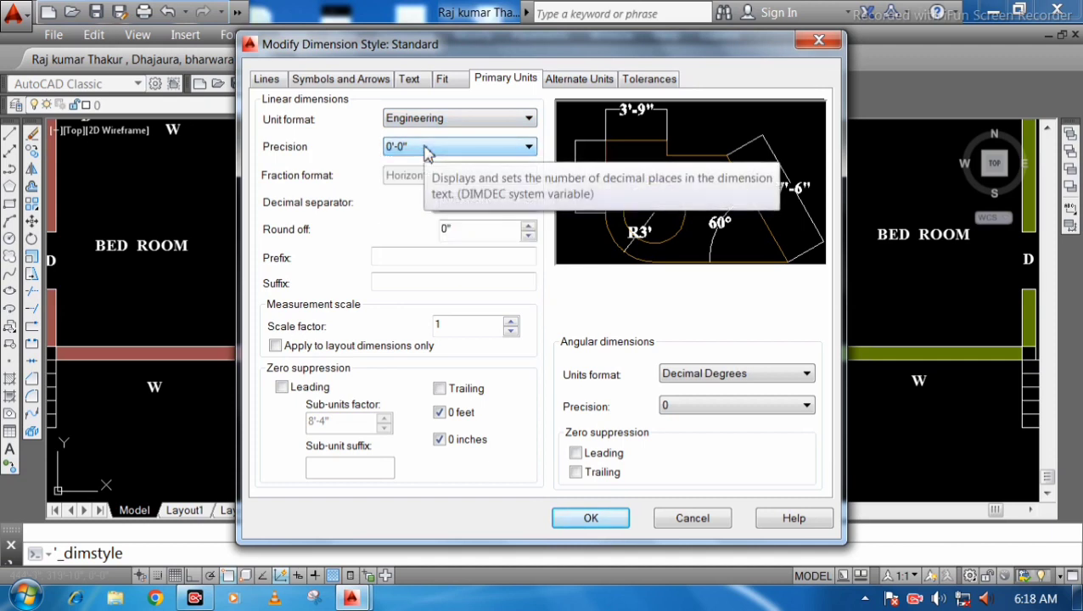
Step: Set the dimension style's fit option to Both text and arrows
{"action": "left_click", "coordinate": [443, 80]}
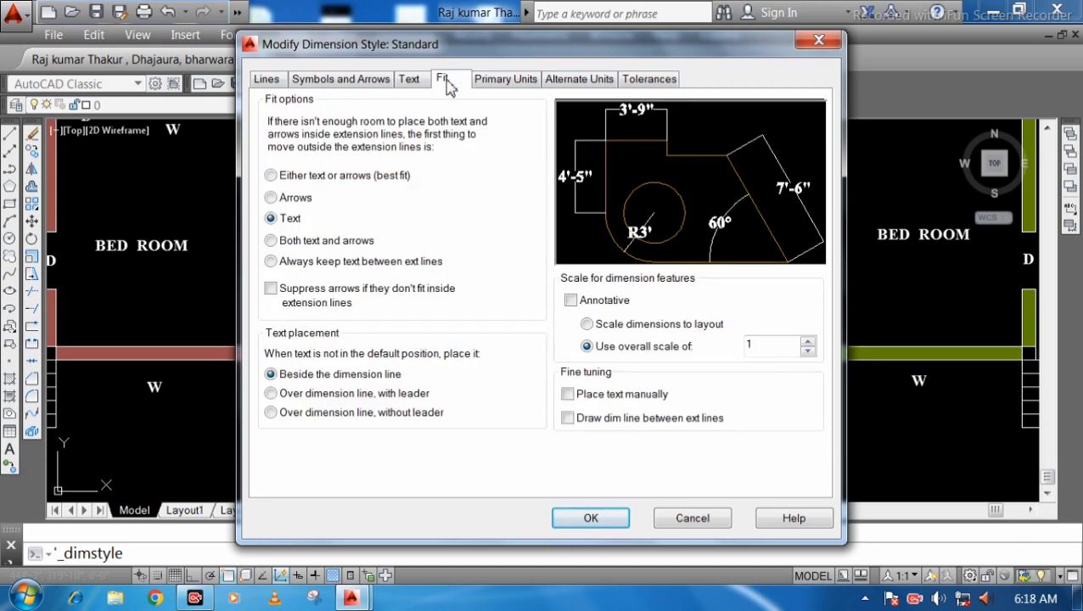
{"action": "left_click", "coordinate": [285, 242]}
{"action": "left_click", "coordinate": [410, 81]}
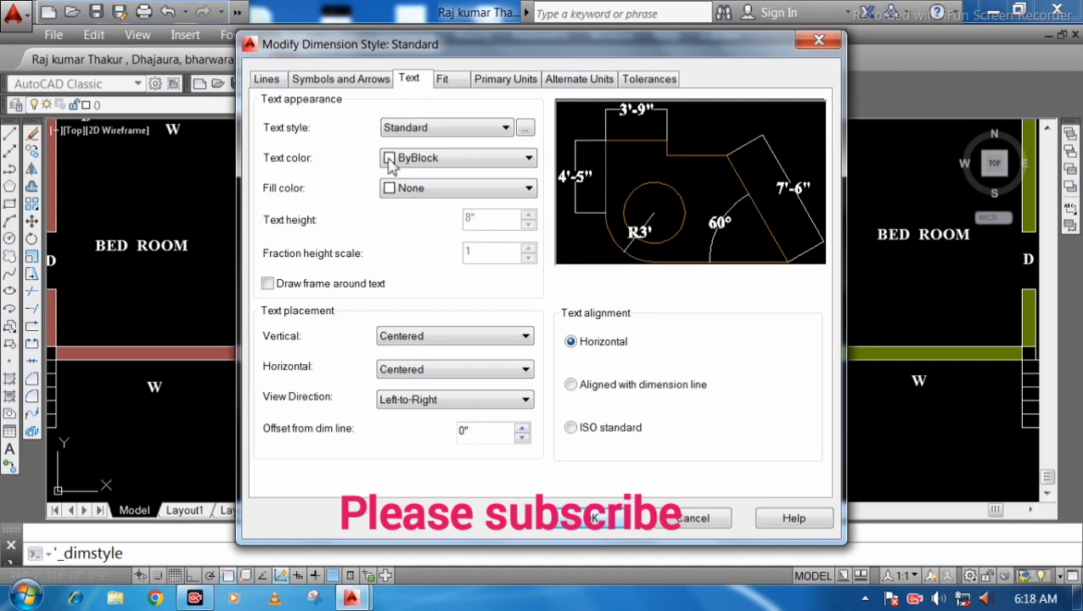
Step: Try the Architectural tick and Open arrowheads for the dimension style, and return the arrowheads to Closed filled
{"action": "left_click", "coordinate": [365, 88]}
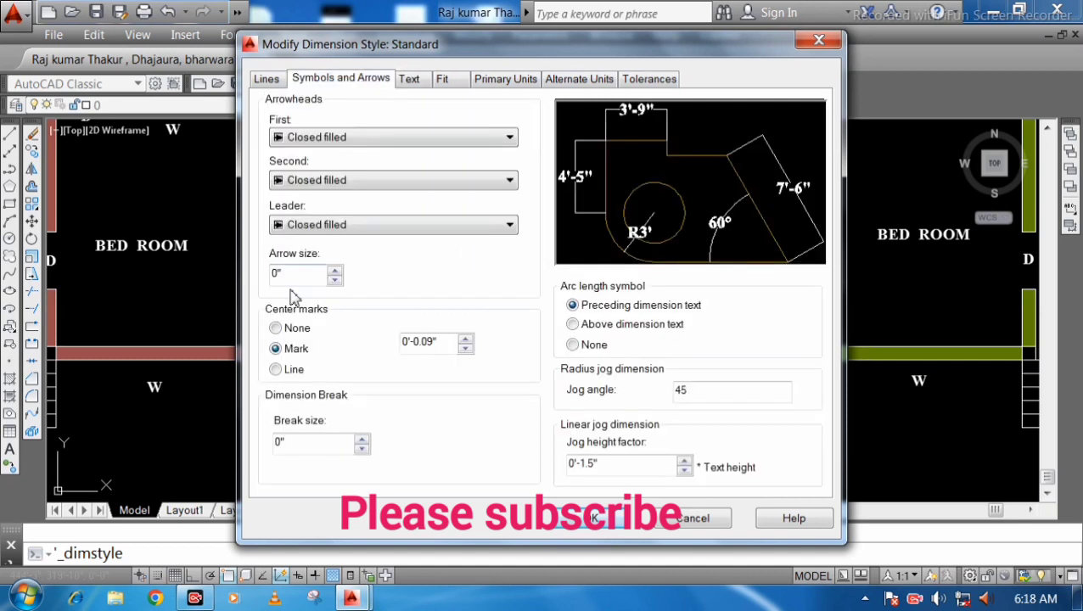
{"action": "left_click_drag", "start_coordinate": [294, 273], "coordinate": [274, 282]}
{"action": "left_click", "coordinate": [510, 137]}
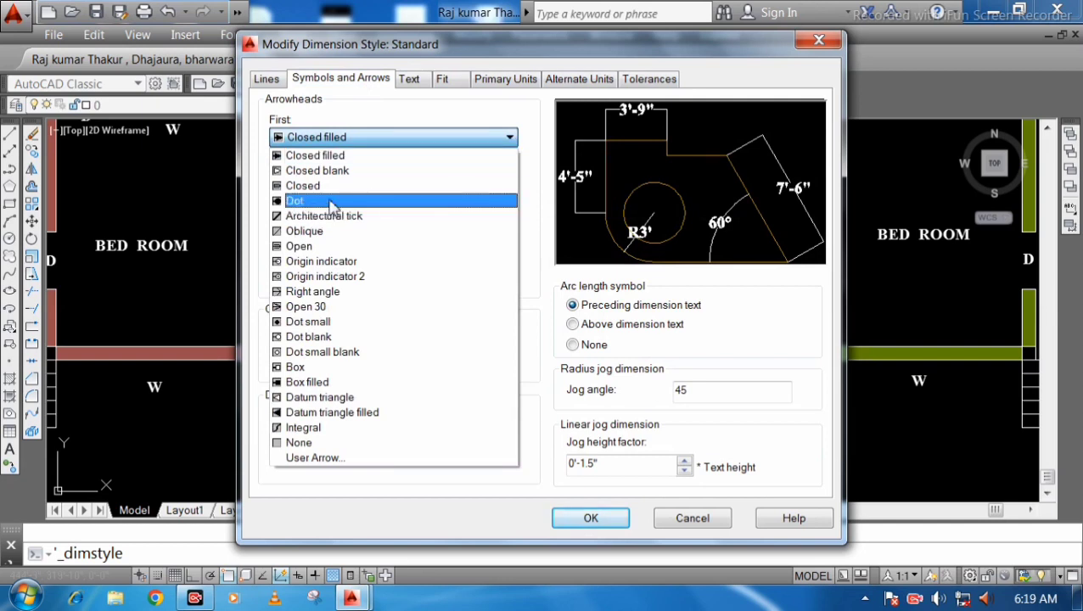
{"action": "left_click", "coordinate": [325, 156]}
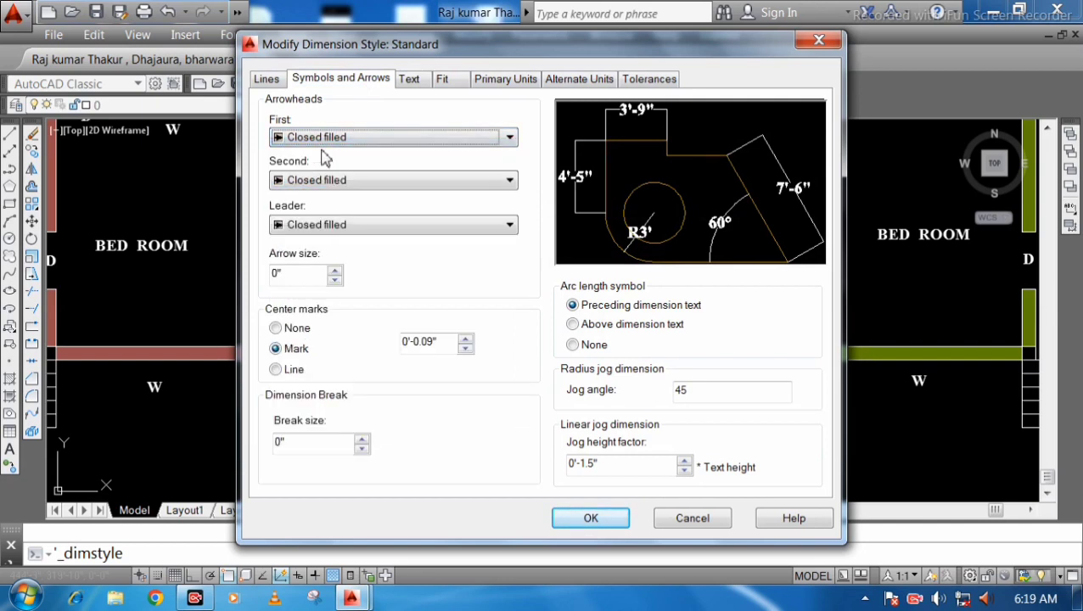
{"action": "left_click", "coordinate": [501, 140]}
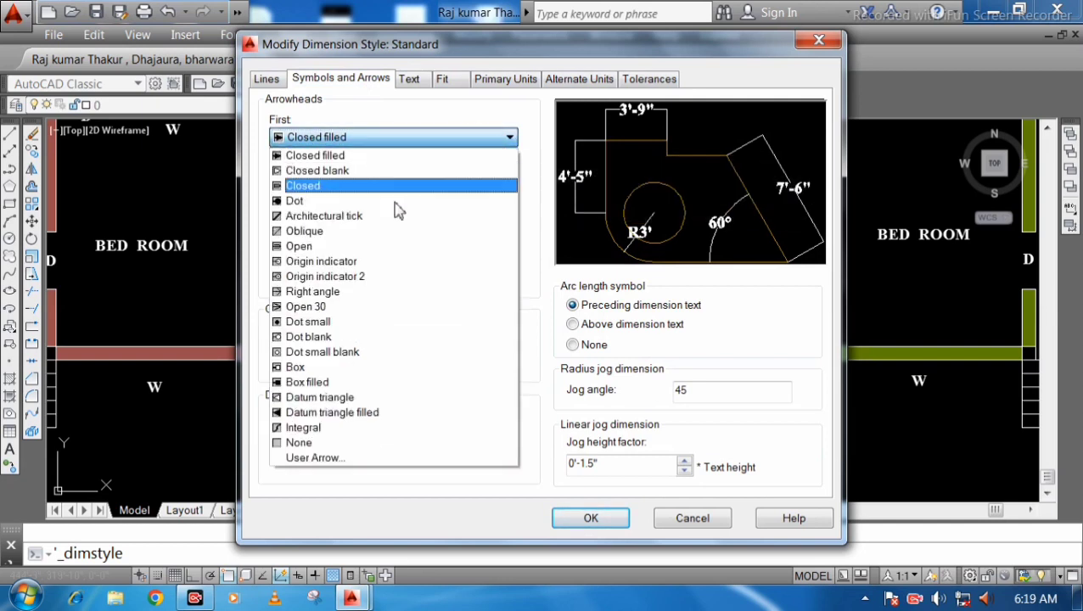
{"action": "left_click", "coordinate": [331, 217]}
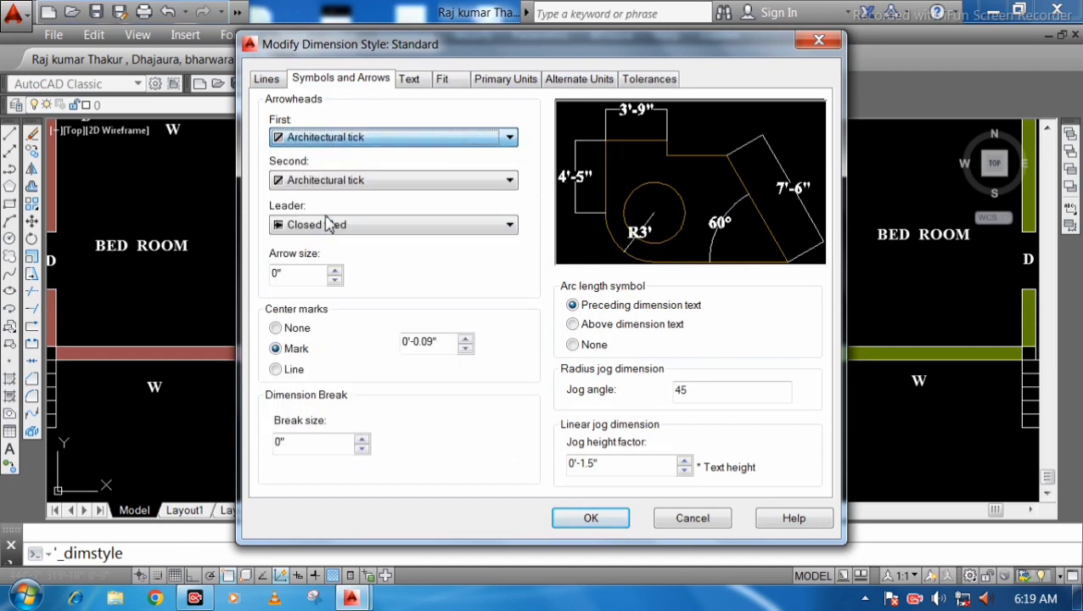
{"action": "left_click", "coordinate": [500, 141]}
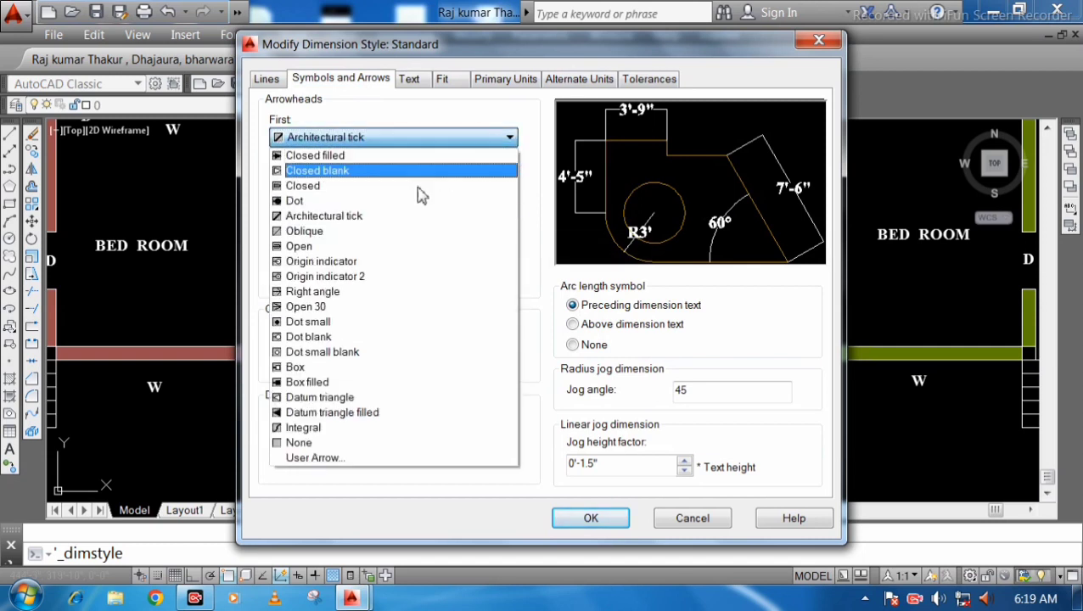
{"action": "left_click", "coordinate": [338, 246]}
{"action": "left_click", "coordinate": [450, 138]}
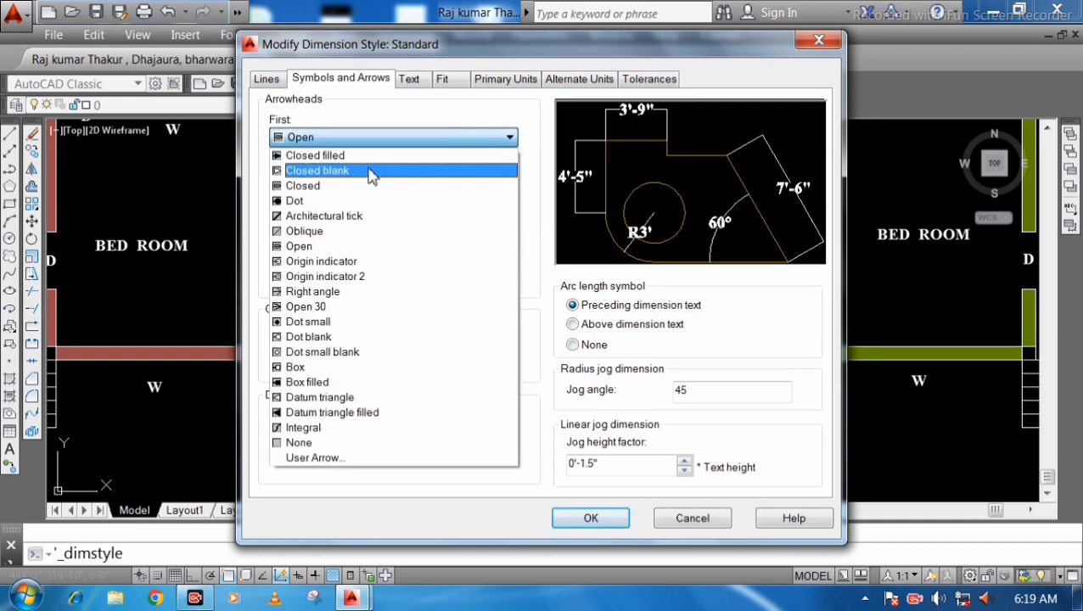
{"action": "left_click", "coordinate": [356, 157]}
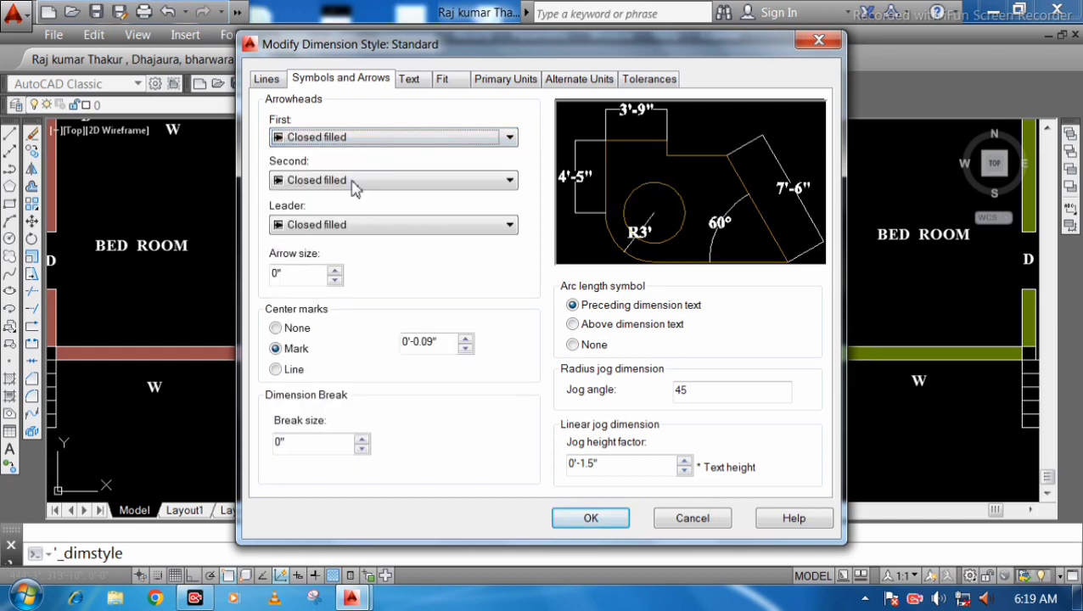
Step: Set the dimension arrow size to 3" and reduce the center mark size to 0"
{"action": "left_click_drag", "start_coordinate": [298, 271], "coordinate": [276, 285]}
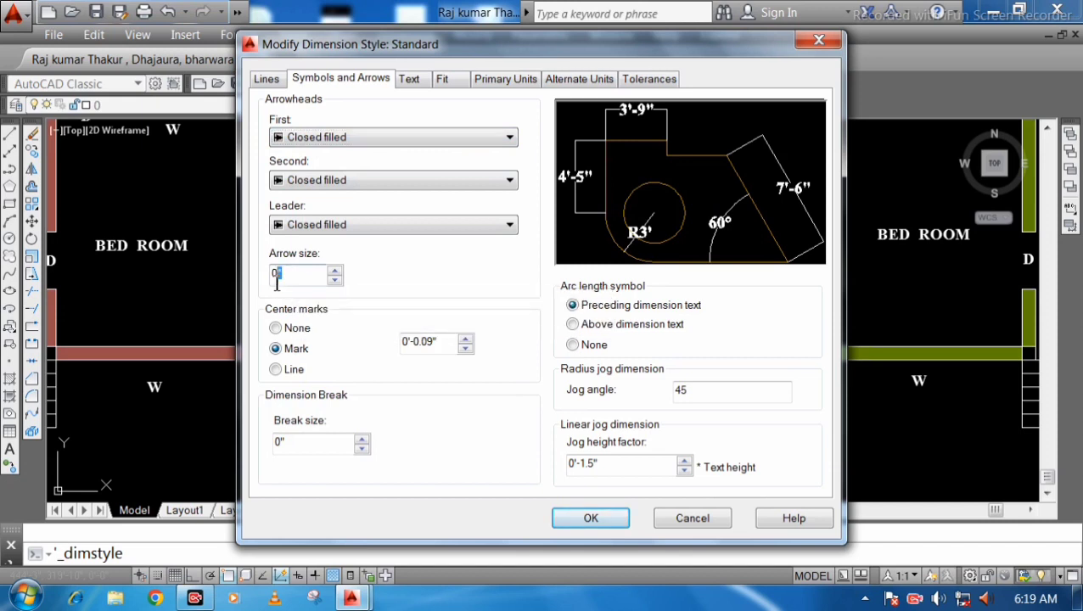
{"action": "type", "text": "3"}
{"action": "left_click", "coordinate": [465, 349]}
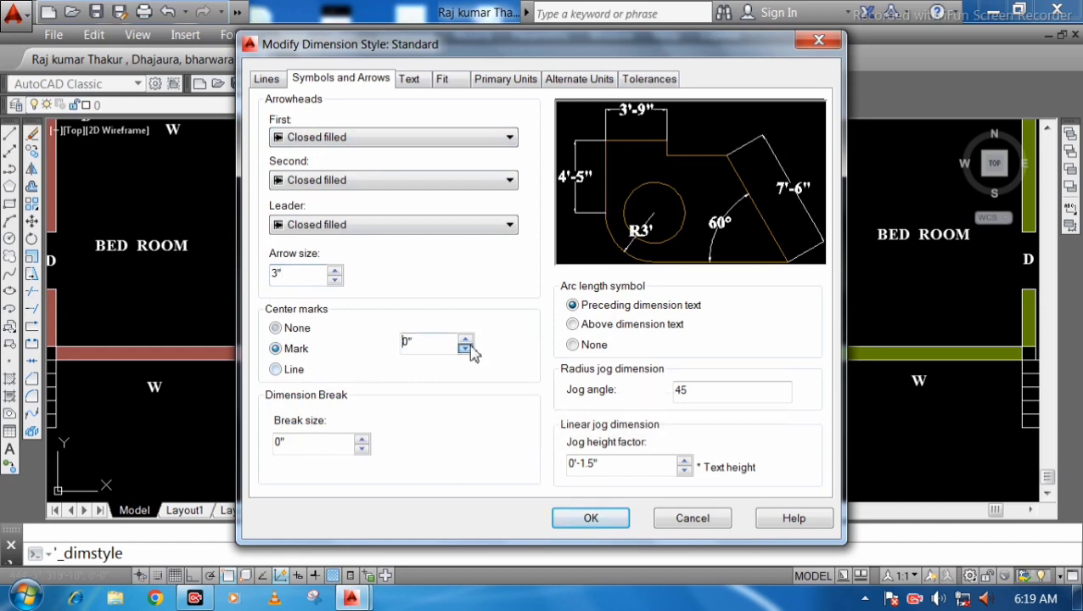
{"action": "left_click", "coordinate": [465, 349]}
Step: Set the extension lines to extend 3" beyond the dimension lines, with a 3" offset from the origin
{"action": "left_click", "coordinate": [268, 78]}
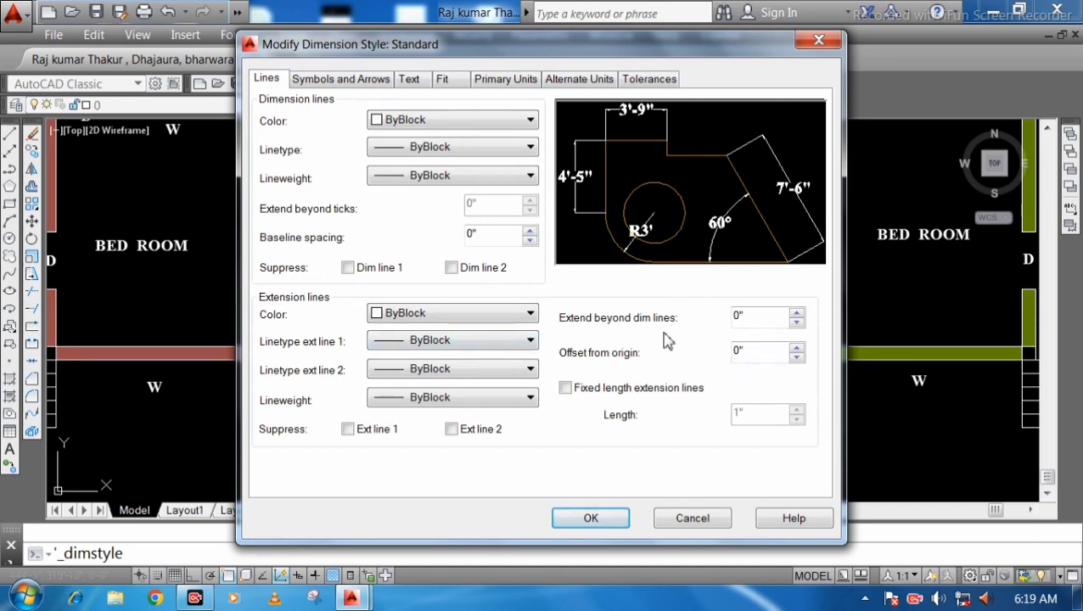
{"action": "left_click_drag", "start_coordinate": [759, 315], "coordinate": [717, 317]}
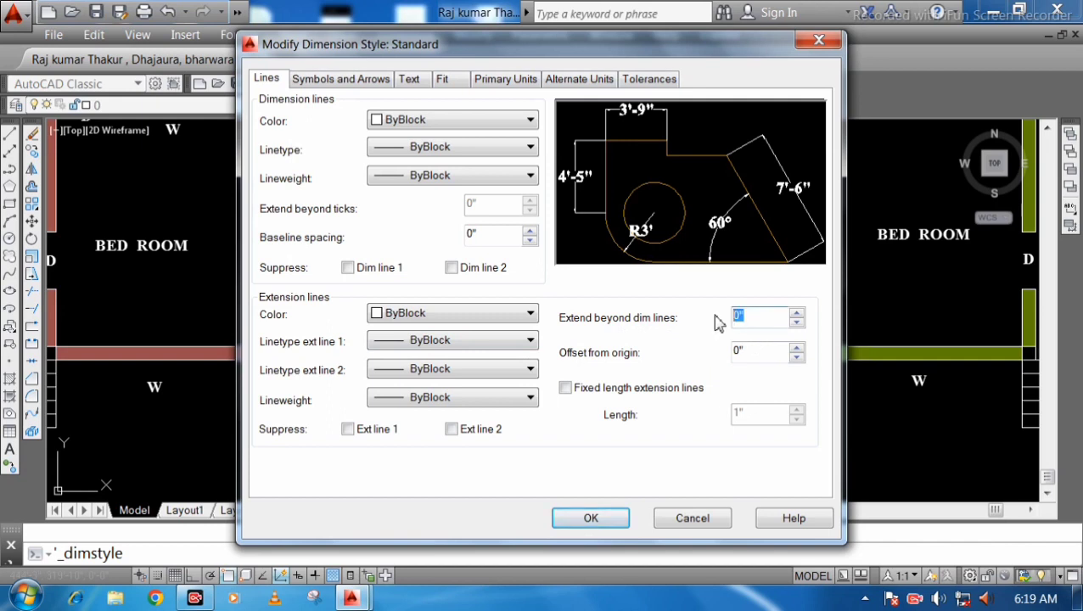
{"action": "type", "text": "3"}
{"action": "left_click_drag", "start_coordinate": [759, 352], "coordinate": [718, 352]}
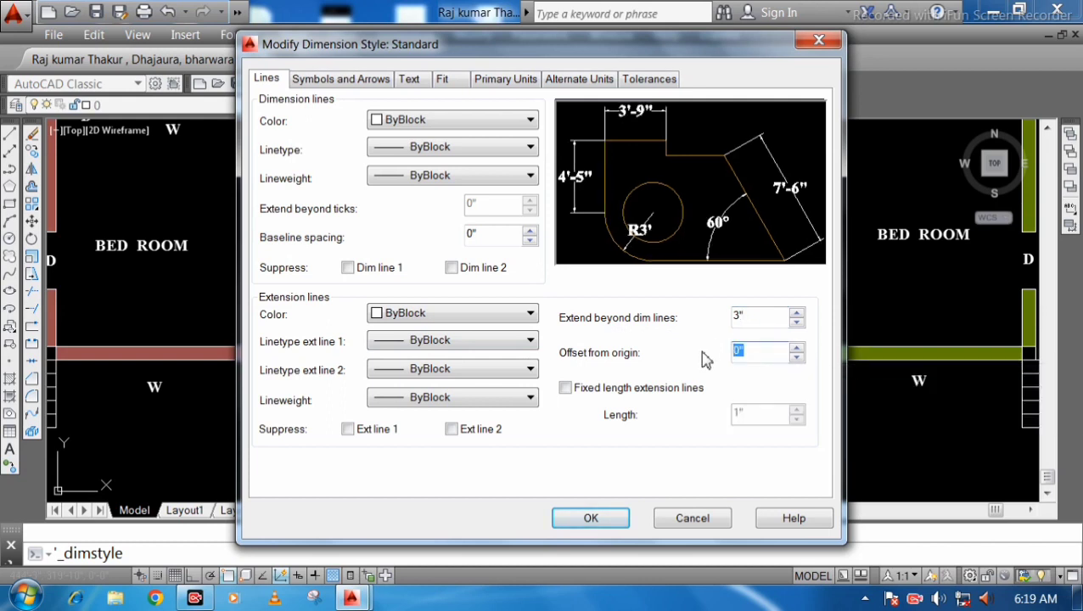
{"action": "type", "text": "3"}
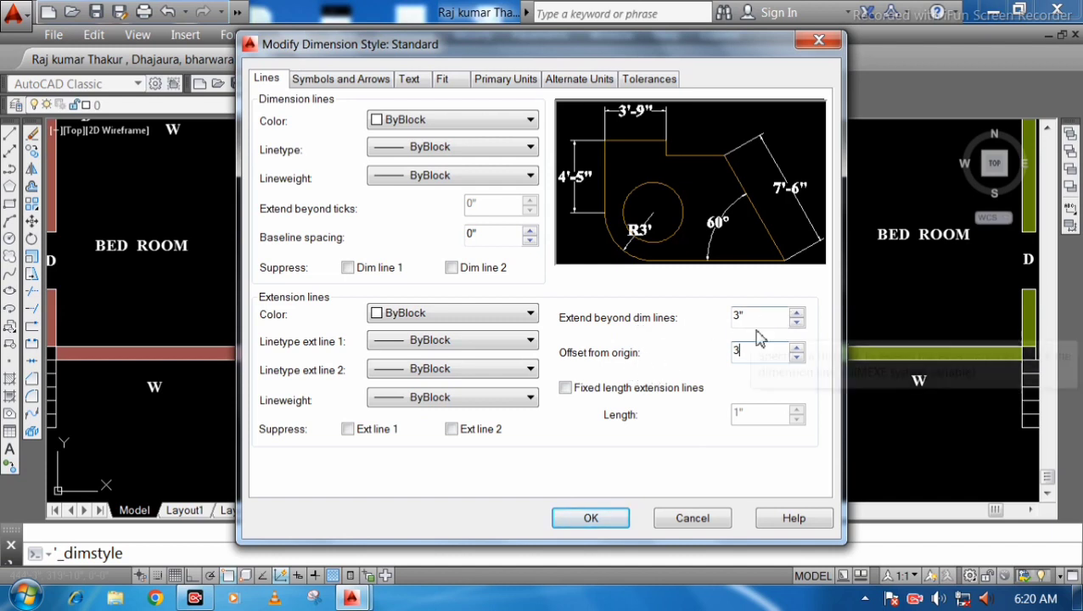
Step: Save the style changes and make Standard the current dimension style
{"action": "left_click", "coordinate": [614, 523]}
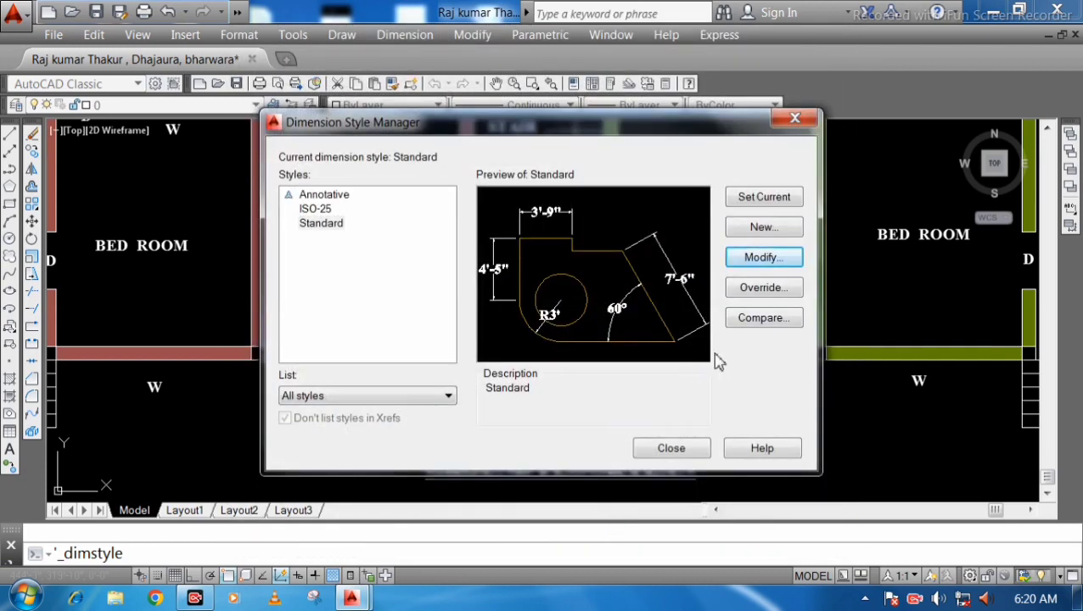
{"action": "left_click", "coordinate": [773, 205]}
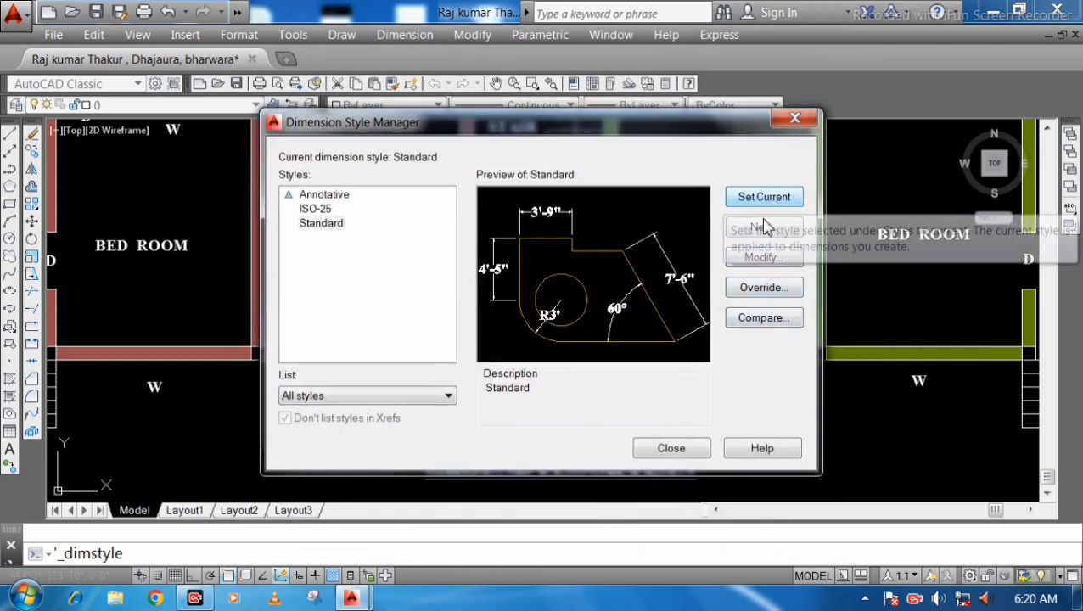
{"action": "left_click", "coordinate": [671, 449]}
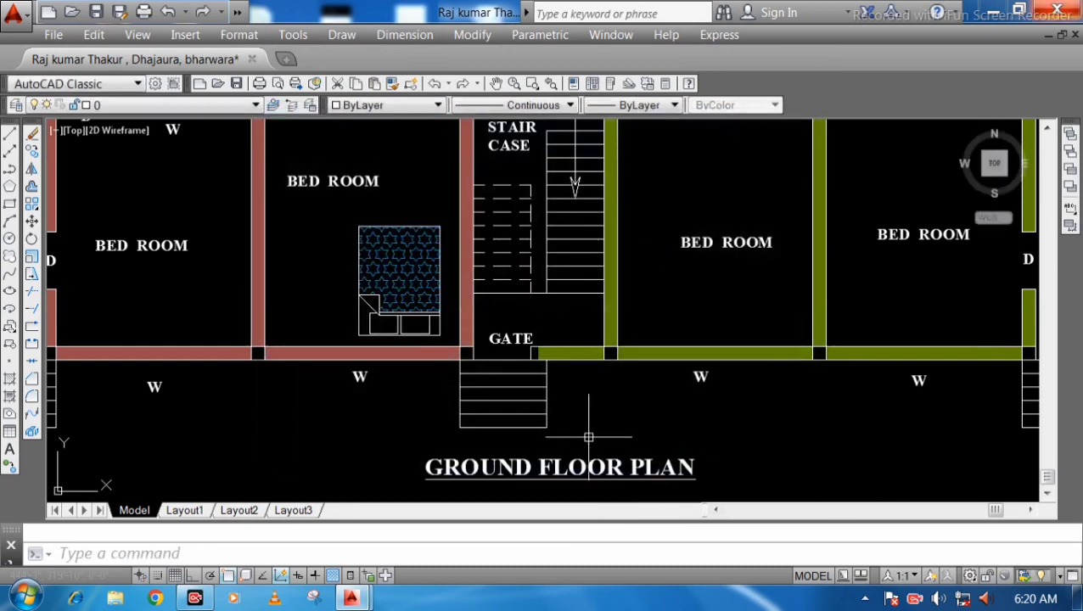
Step: Add a horizontal linear dimension across the inner width of the bedroom beside the verandah, just above its lower wall
{"action": "scroll", "coordinate": [661, 446], "scroll_direction": "down", "scroll_amount": 3}
{"action": "scroll", "coordinate": [519, 374], "scroll_direction": "up", "scroll_amount": 2}
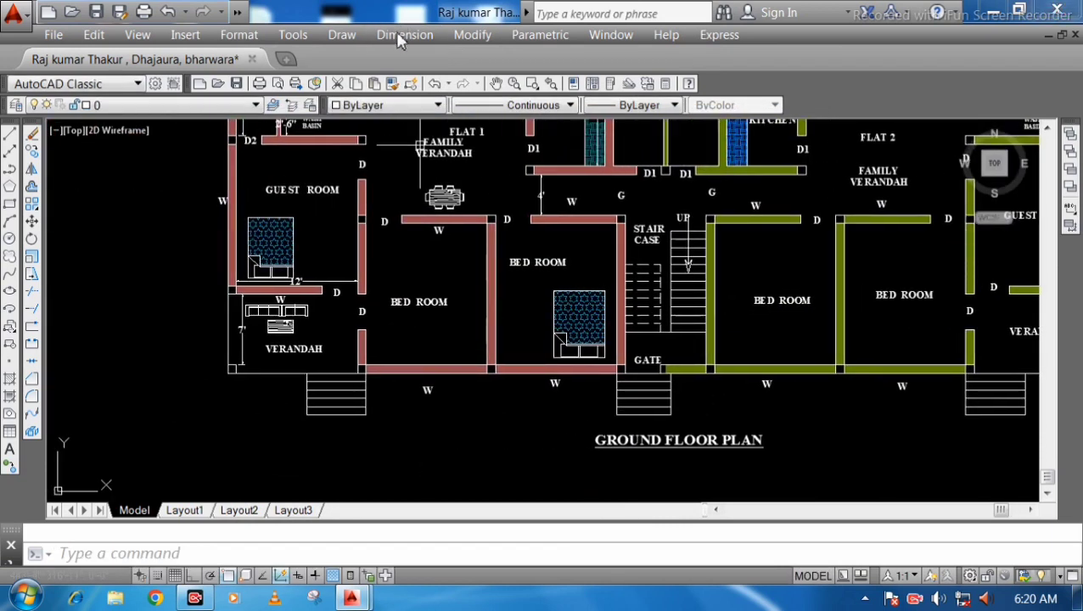
{"action": "left_click", "coordinate": [404, 35]}
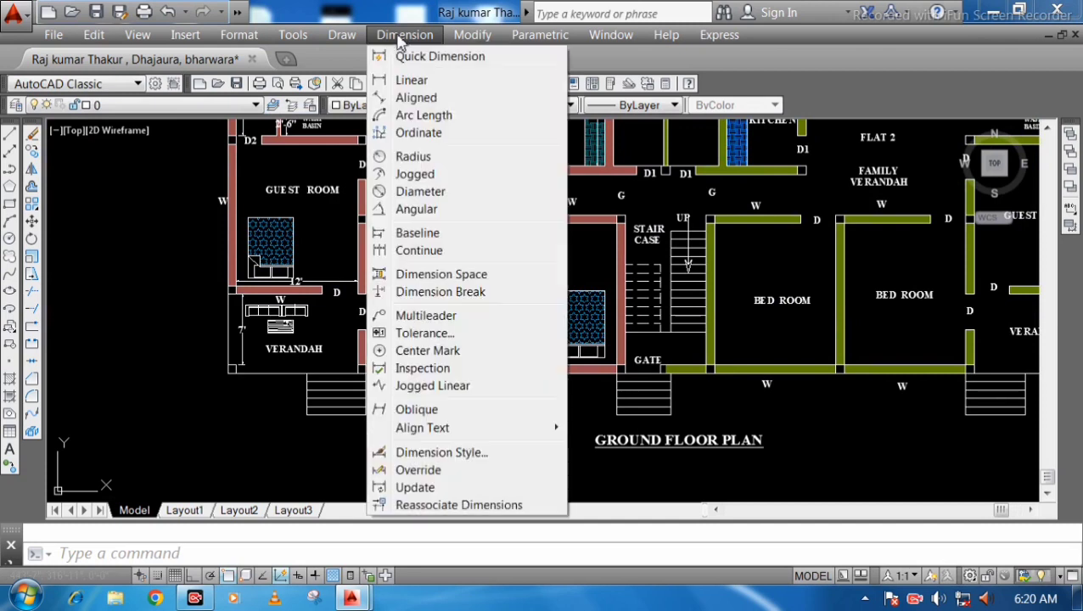
{"action": "left_click", "coordinate": [411, 80]}
{"action": "scroll", "coordinate": [365, 389], "scroll_direction": "up", "scroll_amount": 5}
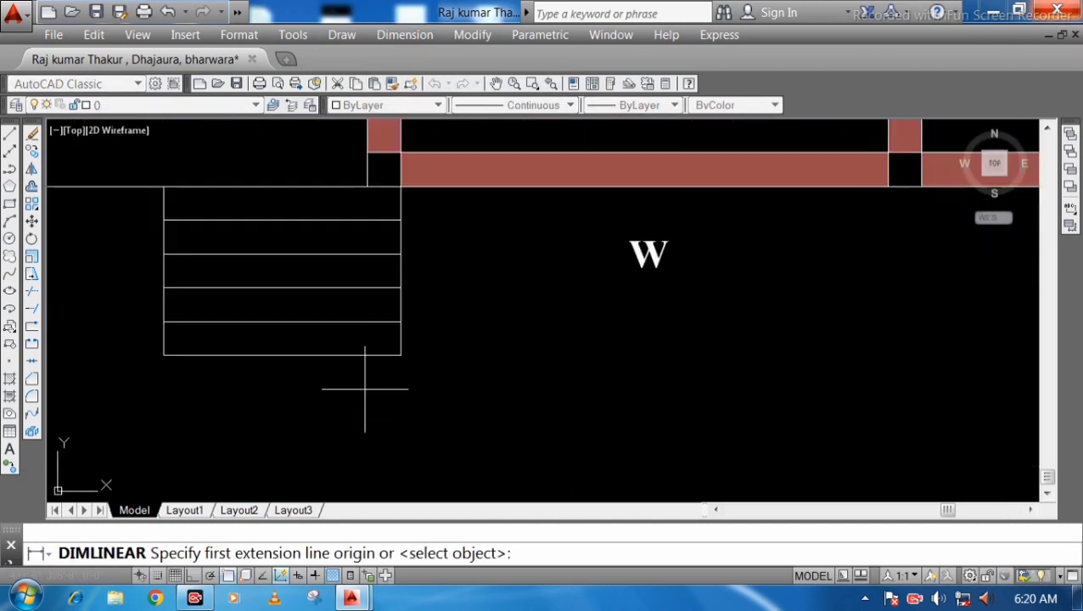
{"action": "scroll", "coordinate": [379, 367], "scroll_direction": "up", "scroll_amount": 2}
{"action": "middle_click_drag", "start_coordinate": [442, 188], "coordinate": [388, 328]}
{"action": "scroll", "coordinate": [383, 223], "scroll_direction": "down", "scroll_amount": 2}
{"action": "middle_click_drag", "start_coordinate": [362, 260], "coordinate": [279, 369]}
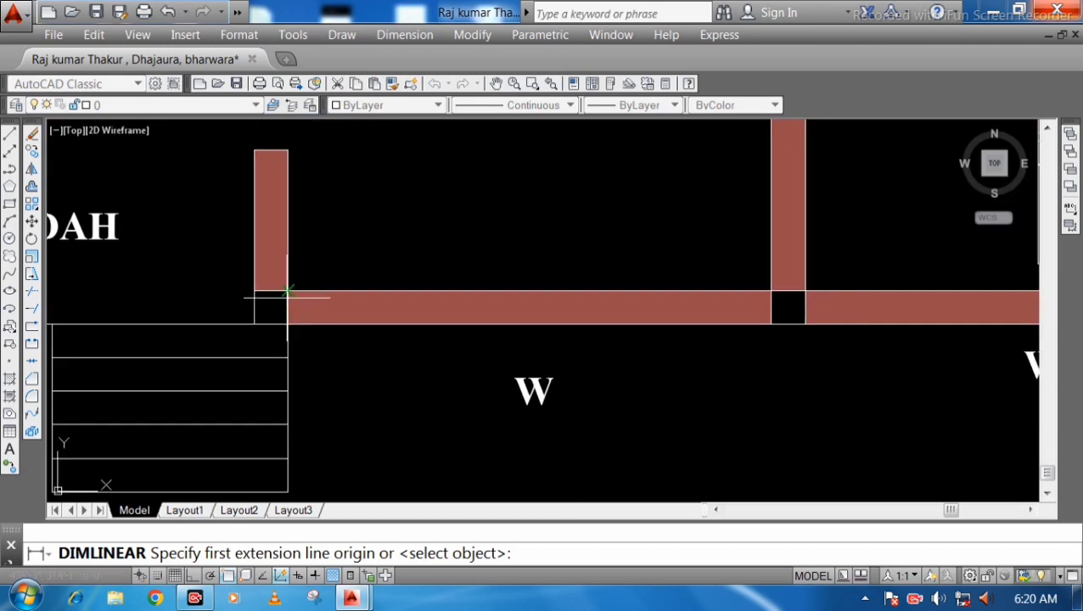
{"action": "left_click", "coordinate": [287, 291]}
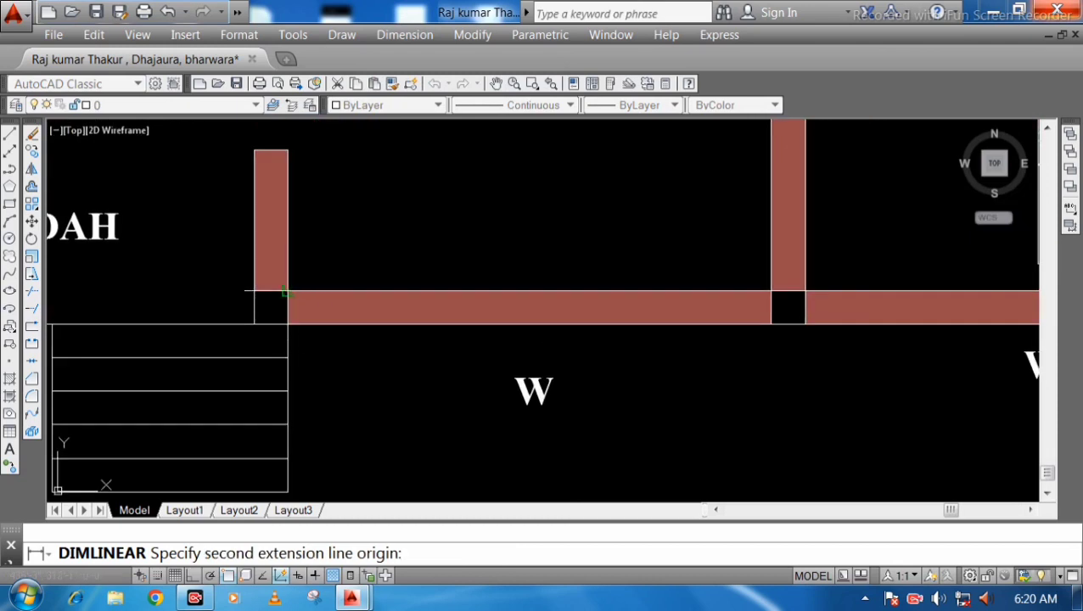
{"action": "left_click", "coordinate": [770, 293]}
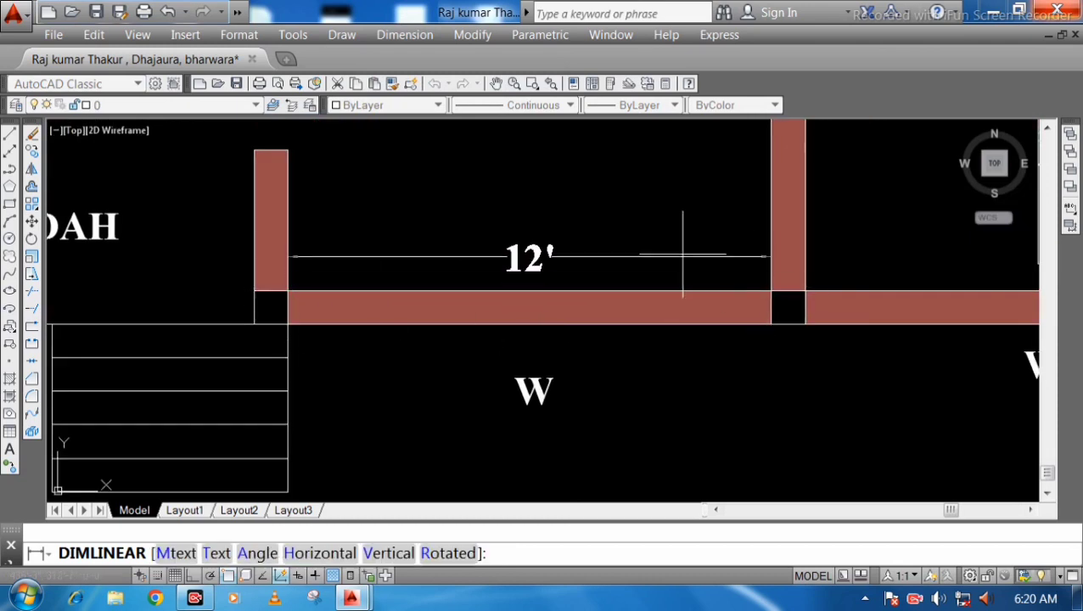
{"action": "left_click", "coordinate": [665, 244]}
Step: Add a vertical linear dimension along the inner length of the bedroom beside the verandah, close to its right-hand wall
{"action": "scroll", "coordinate": [665, 244], "scroll_direction": "down", "scroll_amount": 3}
{"action": "middle_click_drag", "start_coordinate": [623, 283], "coordinate": [538, 368]}
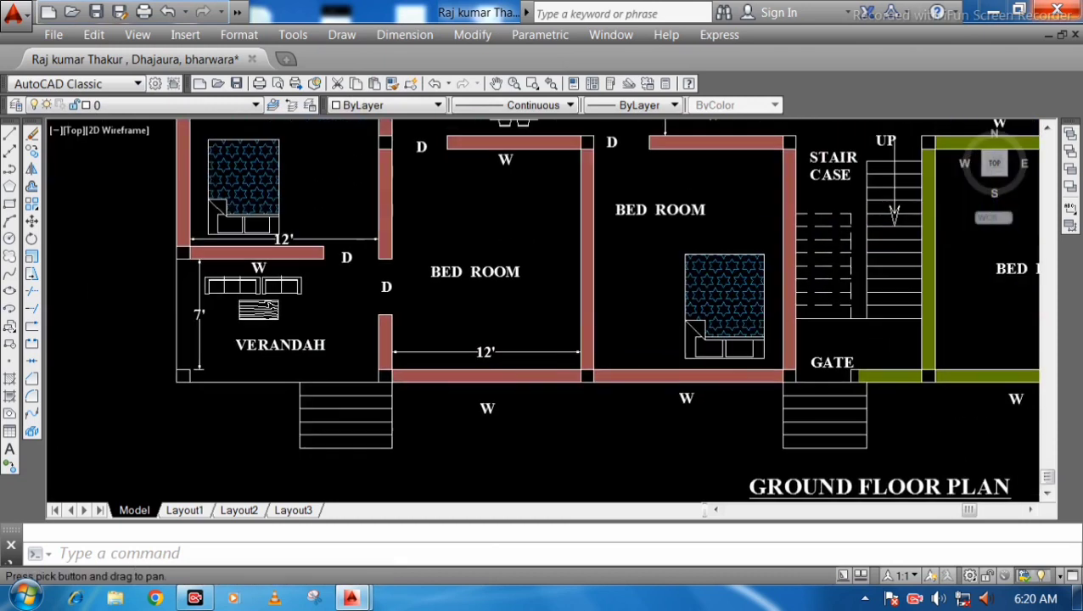
{"action": "right_click", "coordinate": [519, 204]}
{"action": "left_click", "coordinate": [561, 213]}
{"action": "scroll", "coordinate": [584, 365], "scroll_direction": "up", "scroll_amount": 6}
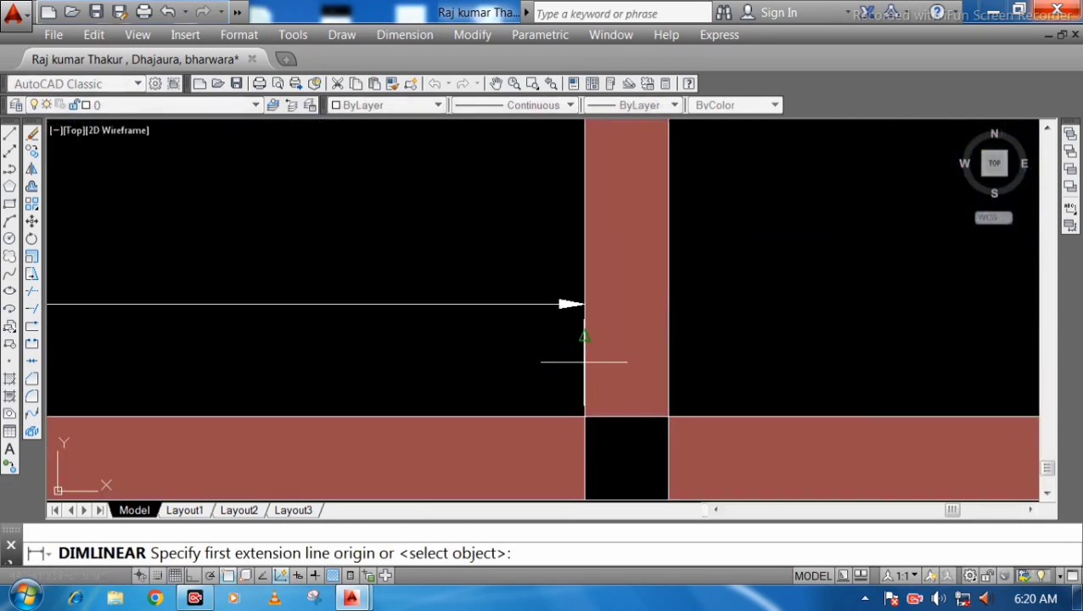
{"action": "left_click", "coordinate": [585, 416]}
{"action": "scroll", "coordinate": [585, 417], "scroll_direction": "down", "scroll_amount": 4}
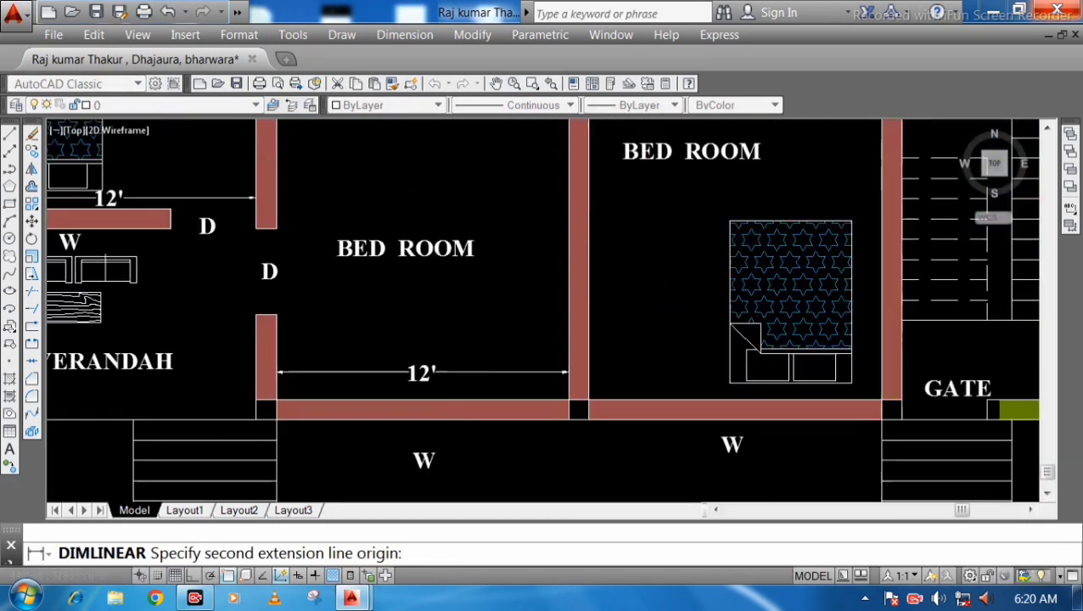
{"action": "scroll", "coordinate": [561, 180], "scroll_direction": "up", "scroll_amount": 2}
{"action": "middle_click_drag", "start_coordinate": [561, 181], "coordinate": [559, 328]}
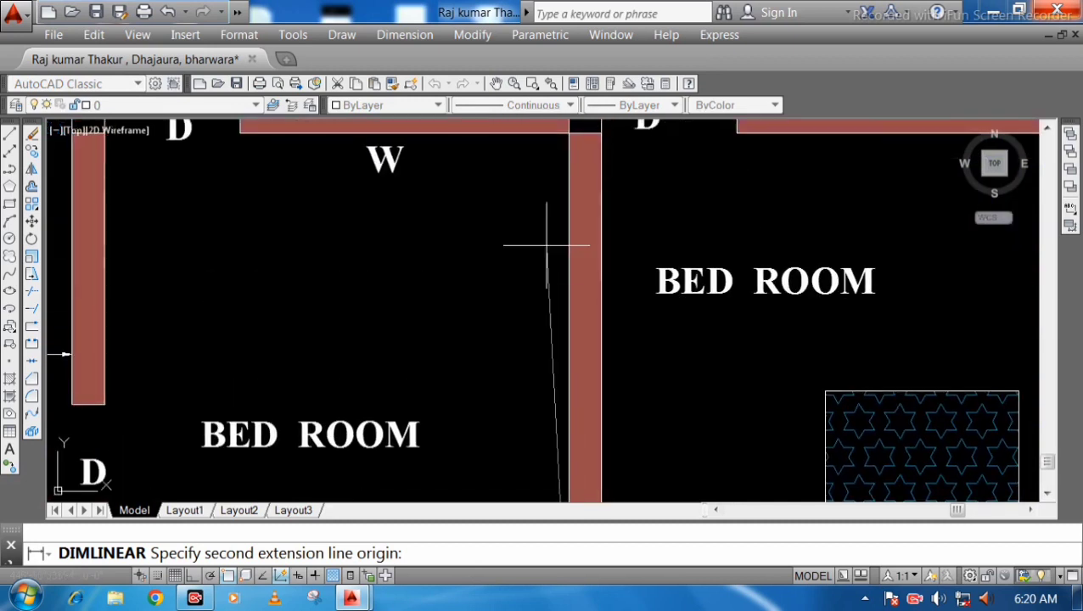
{"action": "left_click", "coordinate": [569, 133]}
{"action": "left_click", "coordinate": [515, 234]}
Step: Add an overall horizontal linear dimension between the outer corners of the two end verandahs, placed below the GROUND FLOOR PLAN title
{"action": "scroll", "coordinate": [537, 274], "scroll_direction": "down", "scroll_amount": 5}
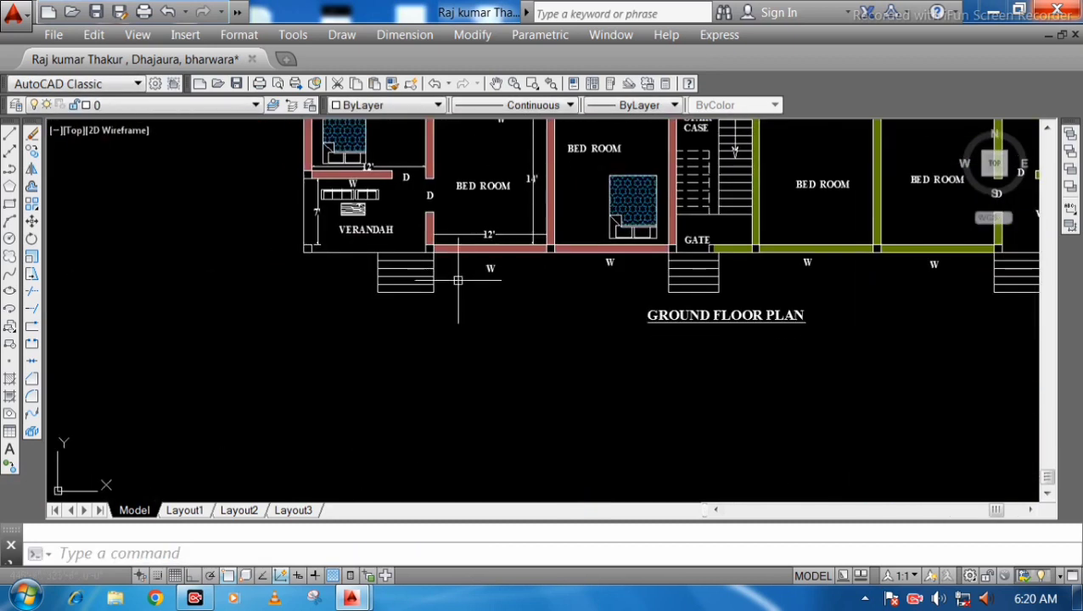
{"action": "scroll", "coordinate": [458, 280], "scroll_direction": "up", "scroll_amount": 1}
{"action": "scroll", "coordinate": [435, 293], "scroll_direction": "down", "scroll_amount": 3}
{"action": "scroll", "coordinate": [425, 302], "scroll_direction": "up", "scroll_amount": 2}
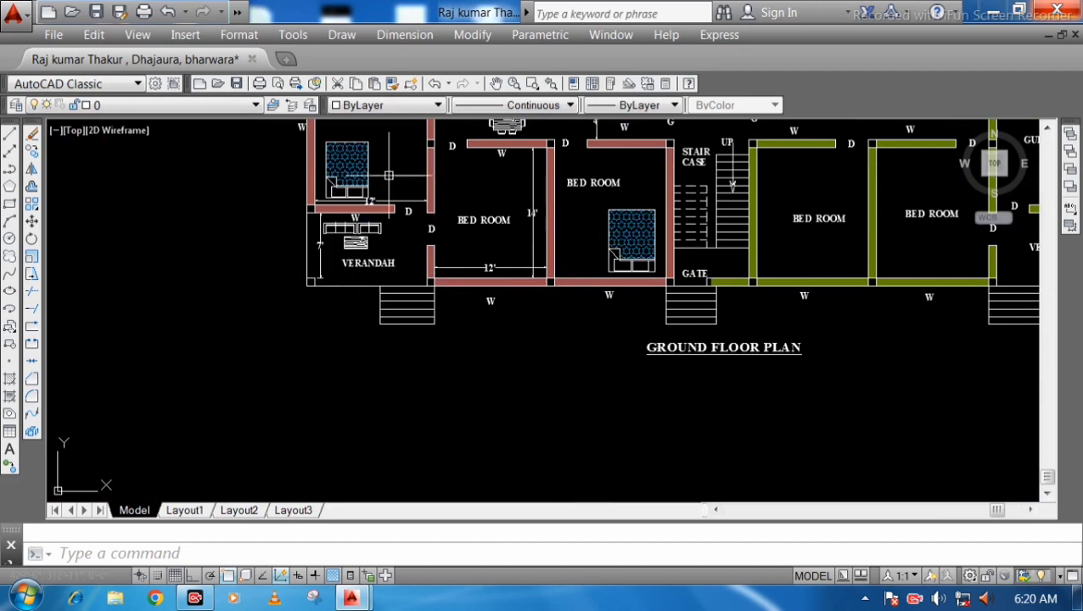
{"action": "left_click", "coordinate": [405, 35]}
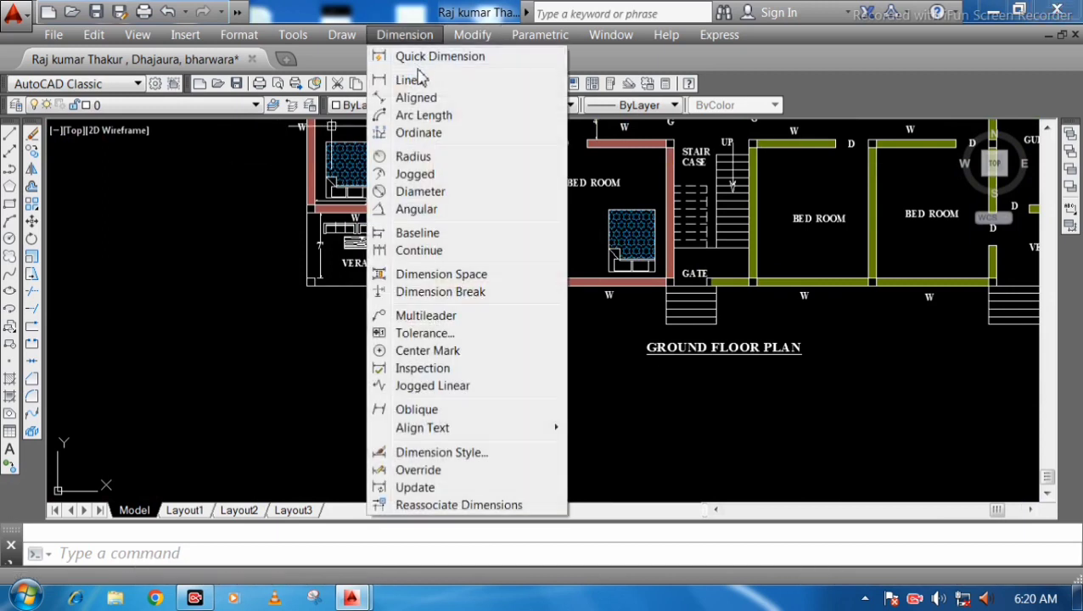
{"action": "left_click", "coordinate": [413, 80]}
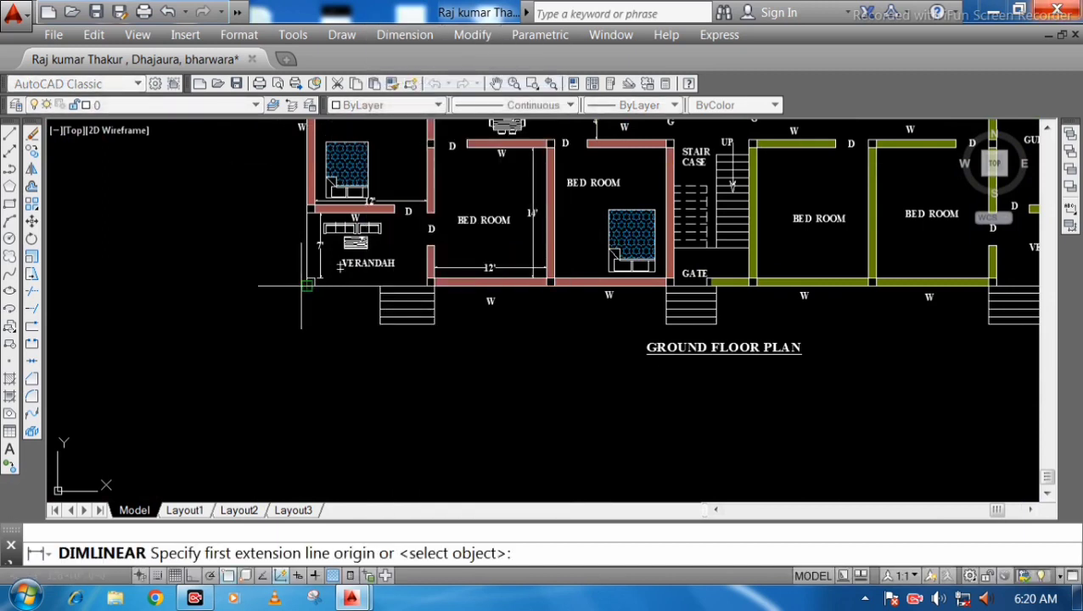
{"action": "left_click", "coordinate": [306, 286]}
{"action": "scroll", "coordinate": [307, 285], "scroll_direction": "down", "scroll_amount": 4}
{"action": "scroll", "coordinate": [509, 272], "scroll_direction": "up", "scroll_amount": 4}
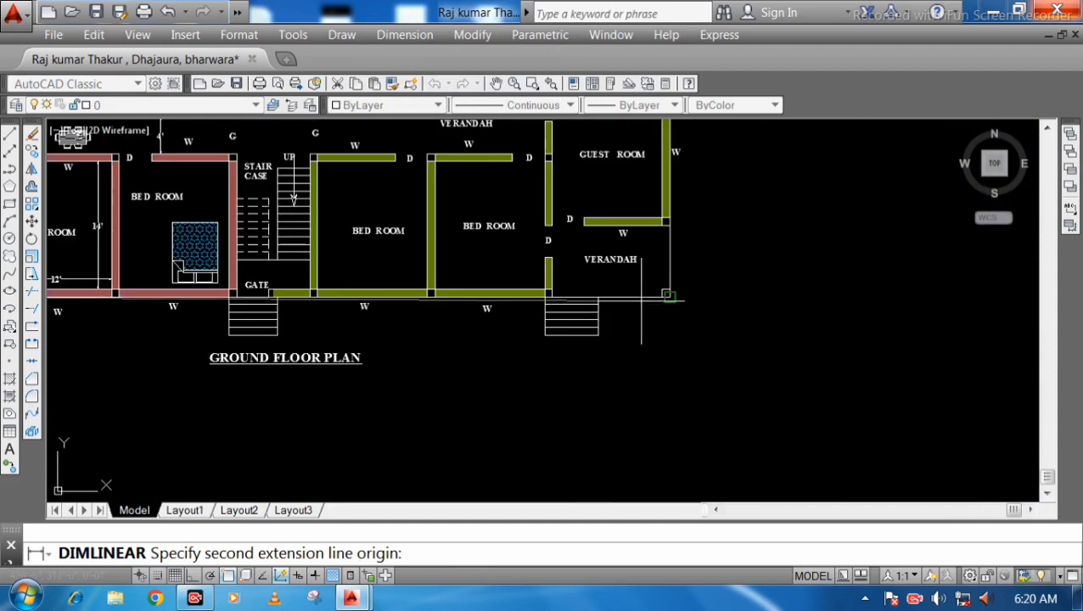
{"action": "scroll", "coordinate": [643, 300], "scroll_direction": "up", "scroll_amount": 4}
{"action": "left_click", "coordinate": [706, 289]}
{"action": "scroll", "coordinate": [577, 332], "scroll_direction": "down", "scroll_amount": 4}
{"action": "middle_click_drag", "start_coordinate": [575, 331], "coordinate": [699, 221]}
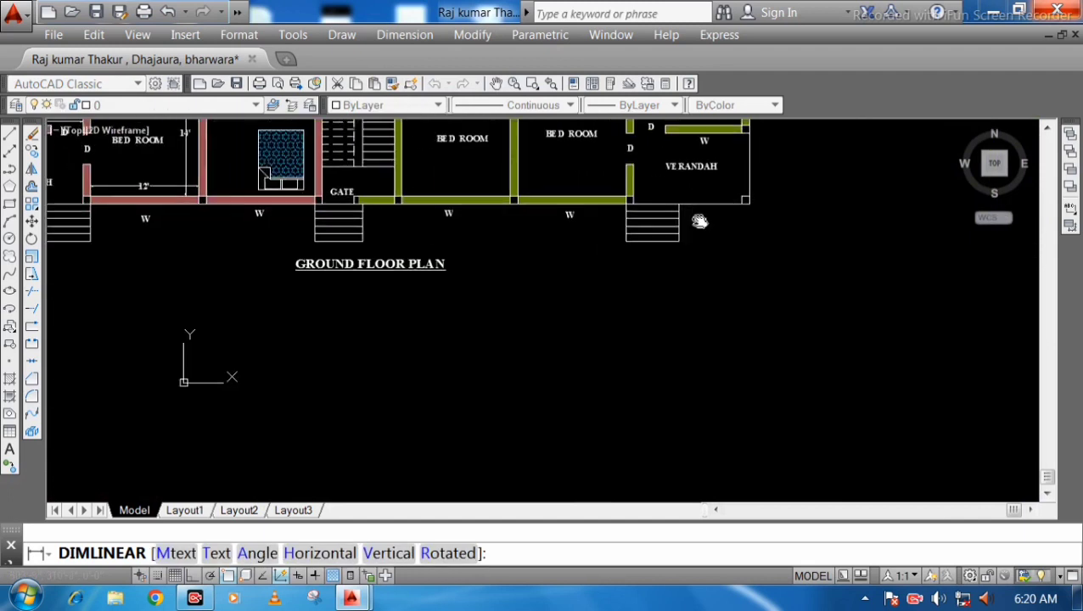
{"action": "left_click", "coordinate": [370, 304]}
{"action": "scroll", "coordinate": [369, 305], "scroll_direction": "up", "scroll_amount": 4}
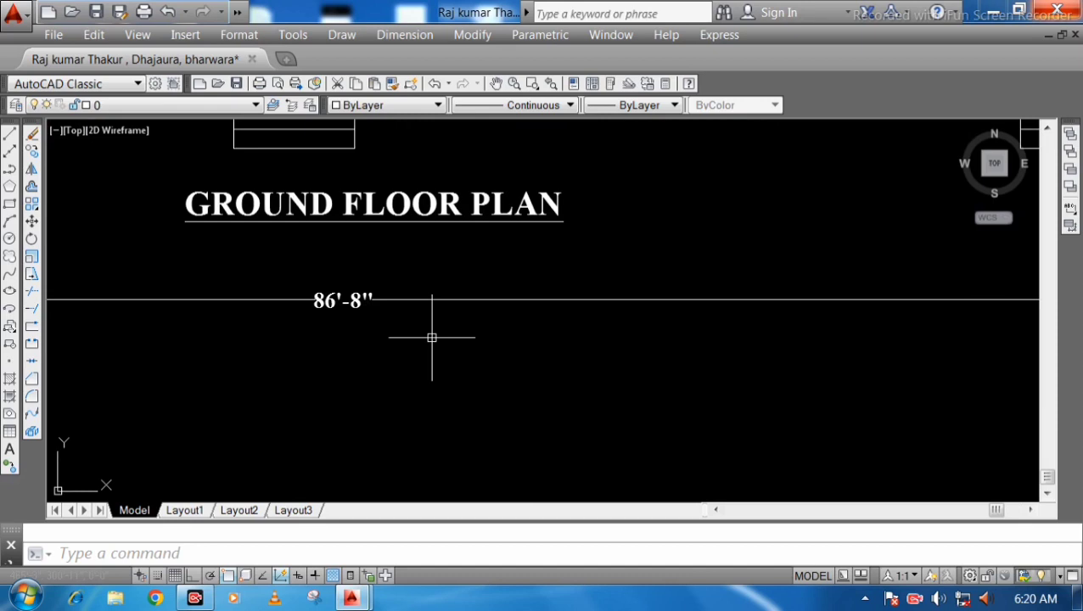
{"action": "scroll", "coordinate": [432, 337], "scroll_direction": "down", "scroll_amount": 4}
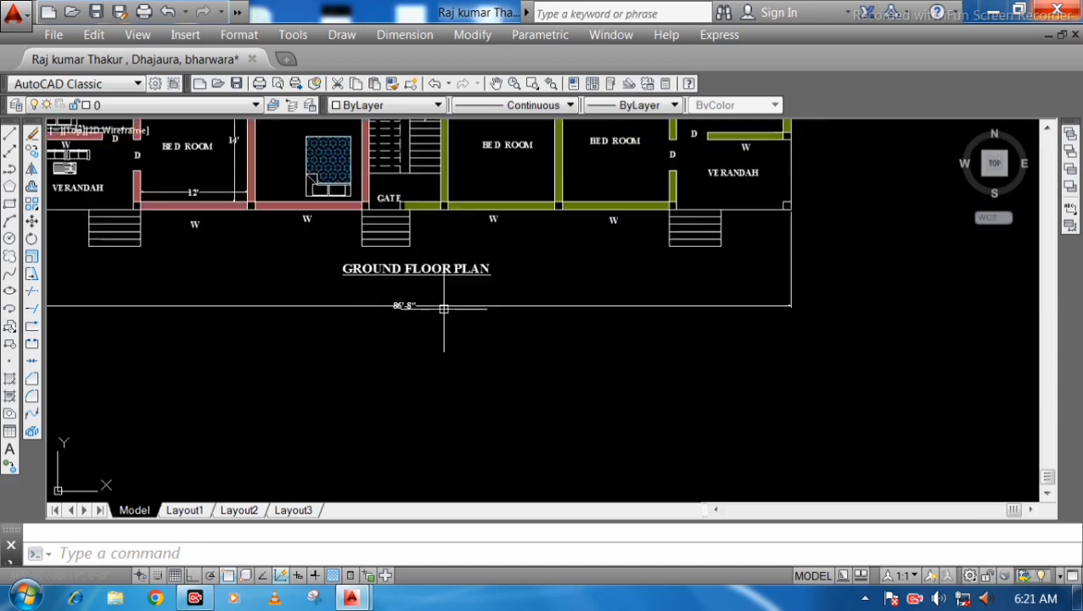
{"action": "middle_click_drag", "start_coordinate": [416, 248], "coordinate": [443, 312]}
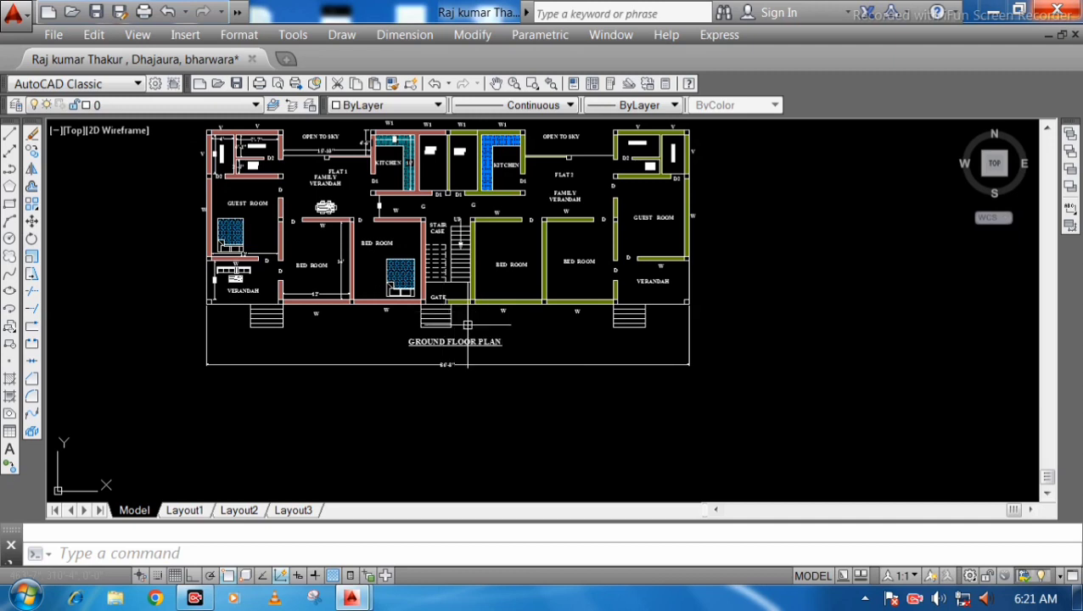
{"action": "scroll", "coordinate": [467, 325], "scroll_direction": "up", "scroll_amount": 3}
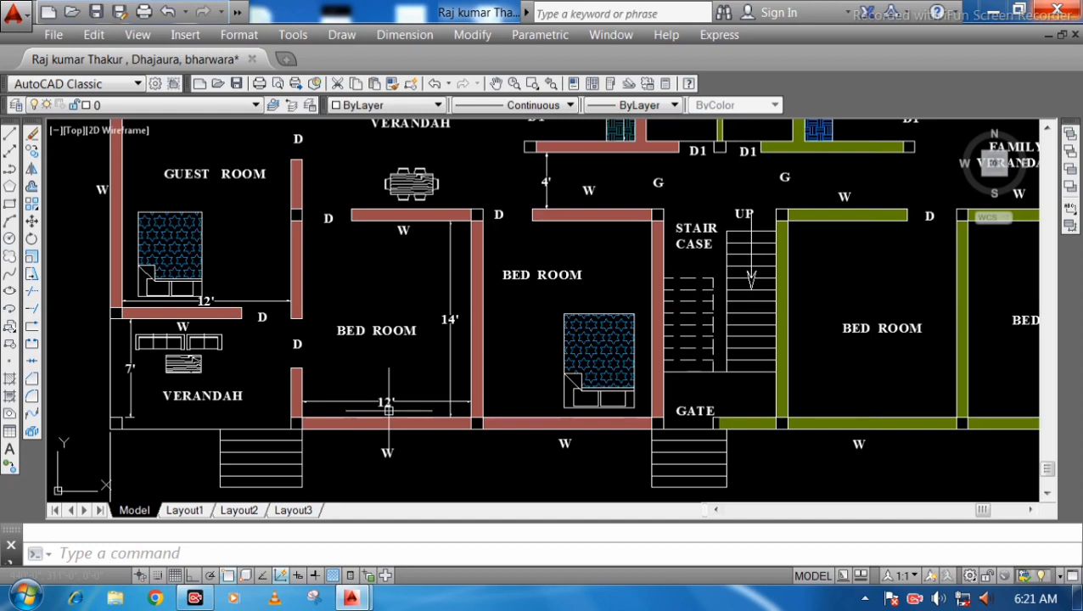
{"action": "left_click", "coordinate": [406, 38]}
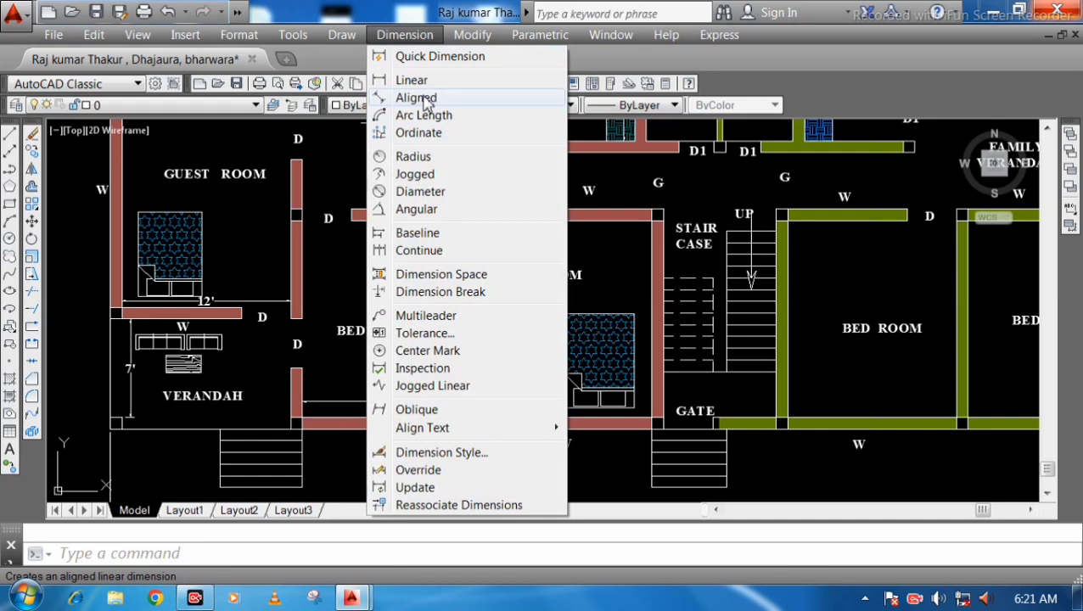
{"action": "left_click", "coordinate": [622, 176]}
{"action": "left_click", "coordinate": [626, 229]}
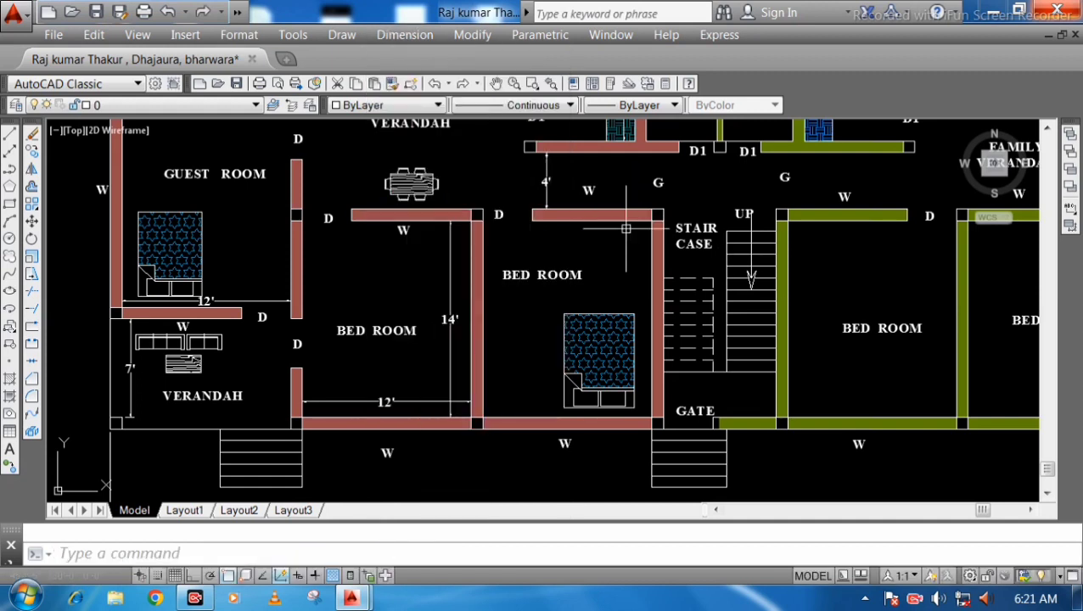
Step: Draw a rectangular outline of four straight lines with Ortho on, in the empty area to the right of the floor plan
{"action": "scroll", "coordinate": [625, 229], "scroll_direction": "down", "scroll_amount": 2}
{"action": "mouse_move", "coordinate": [538, 292]}
{"action": "middle_mouse_down"}
{"action": "mouse_move", "coordinate": [399, 411]}
{"action": "mouse_move", "coordinate": [380, 391]}
{"action": "middle_mouse_up"}
{"action": "mouse_move", "coordinate": [539, 187]}
{"action": "middle_mouse_down"}
{"action": "mouse_move", "coordinate": [463, 281]}
{"action": "mouse_move", "coordinate": [365, 270]}
{"action": "middle_mouse_up"}
{"action": "left_click", "coordinate": [9, 138]}
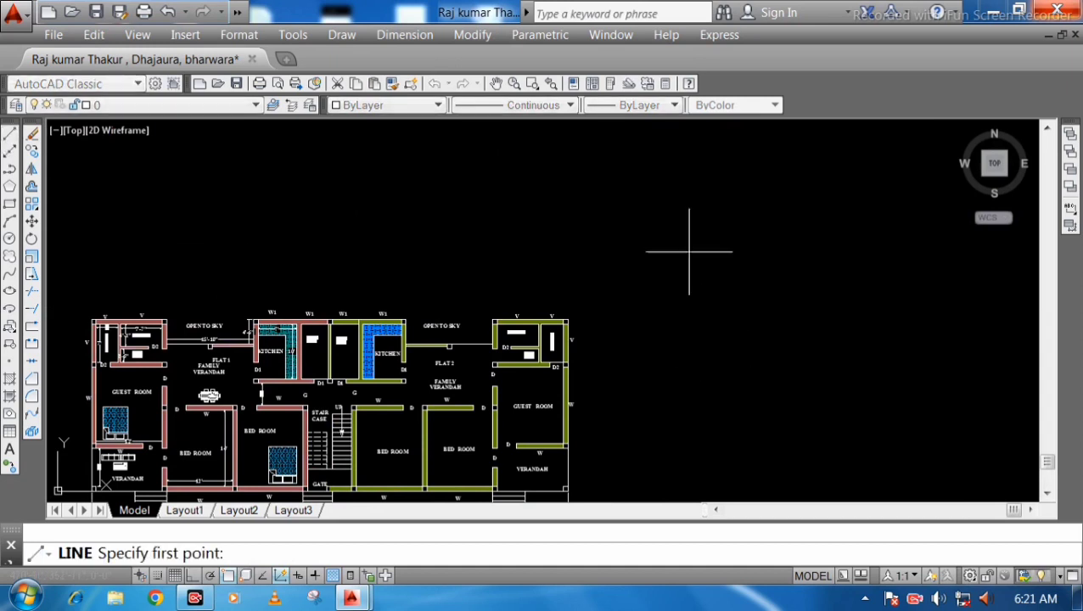
{"action": "left_click", "coordinate": [688, 241]}
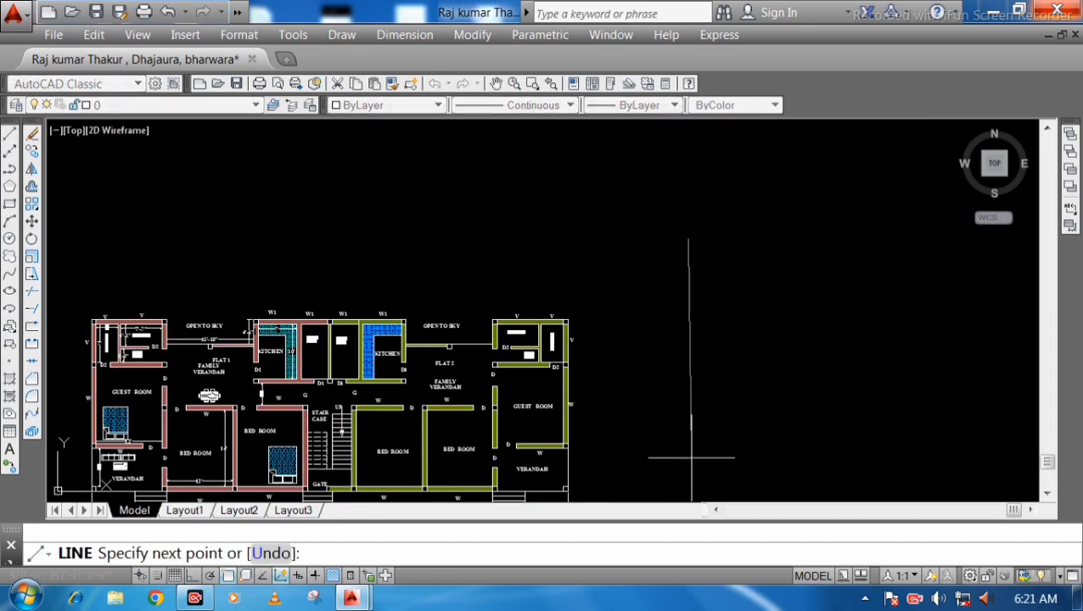
{"action": "key", "text": "F8"}
{"action": "left_click", "coordinate": [696, 451]}
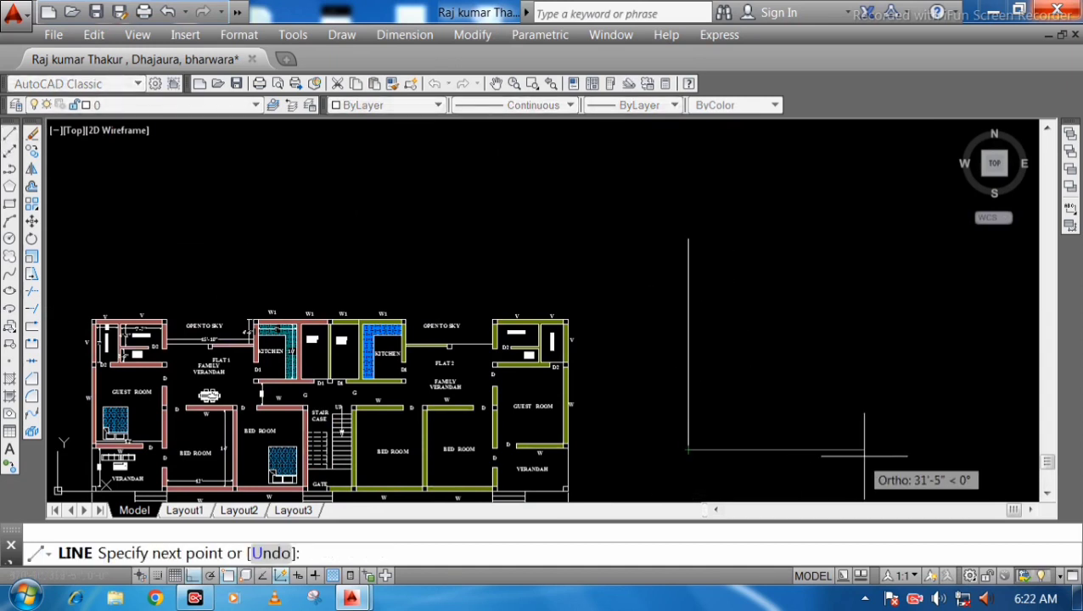
{"action": "left_click", "coordinate": [910, 450]}
{"action": "left_click", "coordinate": [910, 267]}
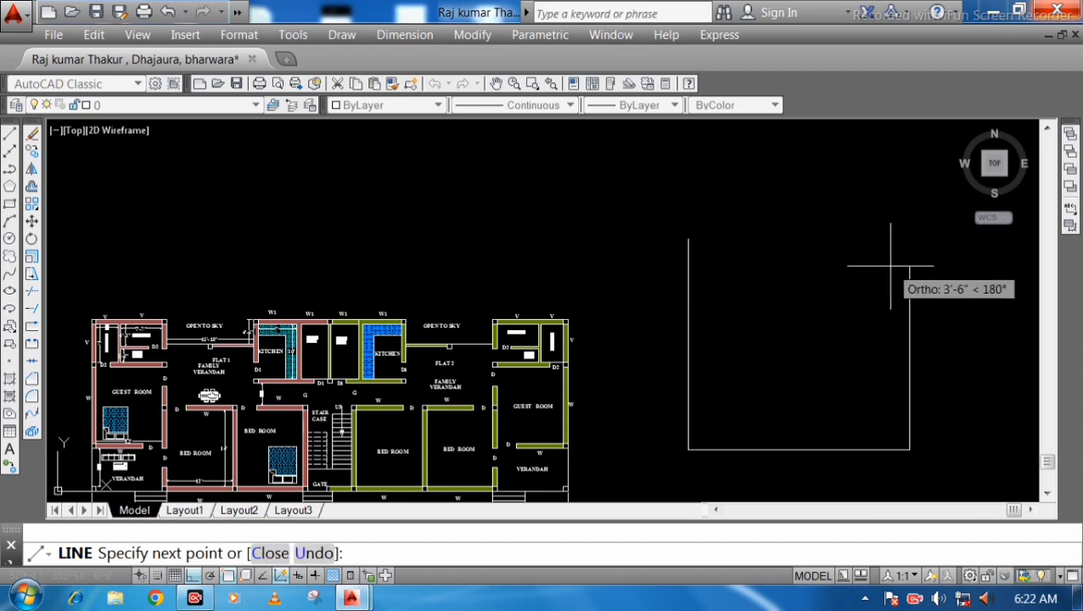
{"action": "left_click", "coordinate": [646, 258]}
{"action": "right_click", "coordinate": [646, 258]}
{"action": "left_click", "coordinate": [676, 271]}
Step: Draw a right-angled triangle with lines to the right of the rectangle, its base about 73'-8" long
{"action": "scroll", "coordinate": [730, 284], "scroll_direction": "down", "scroll_amount": 2}
{"action": "middle_click_drag", "start_coordinate": [857, 307], "coordinate": [424, 295]}
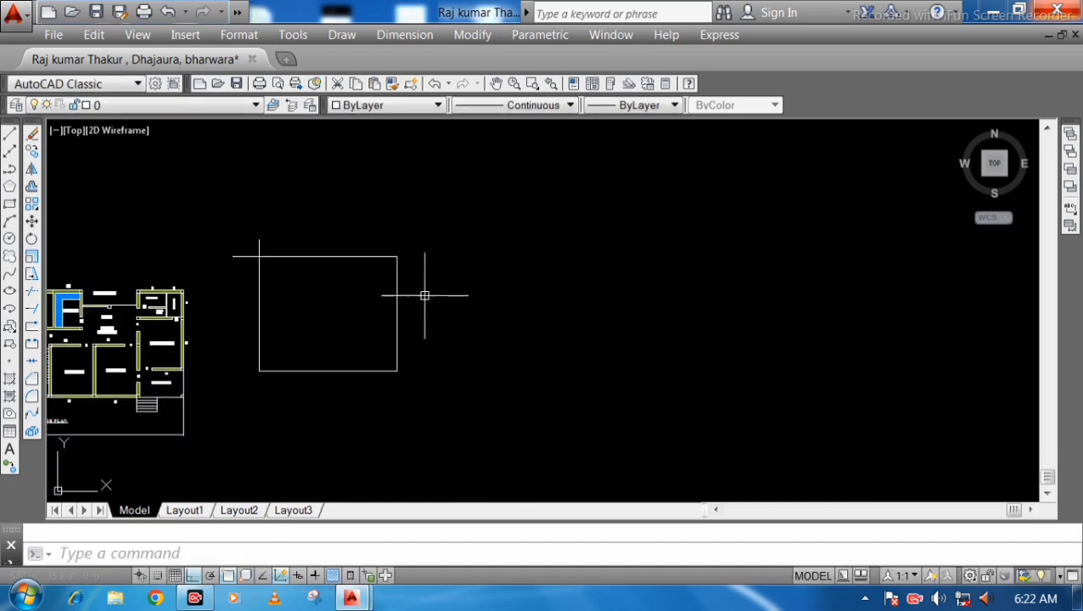
{"action": "right_click", "coordinate": [459, 259]}
{"action": "left_click", "coordinate": [496, 274]}
{"action": "left_click", "coordinate": [527, 217]}
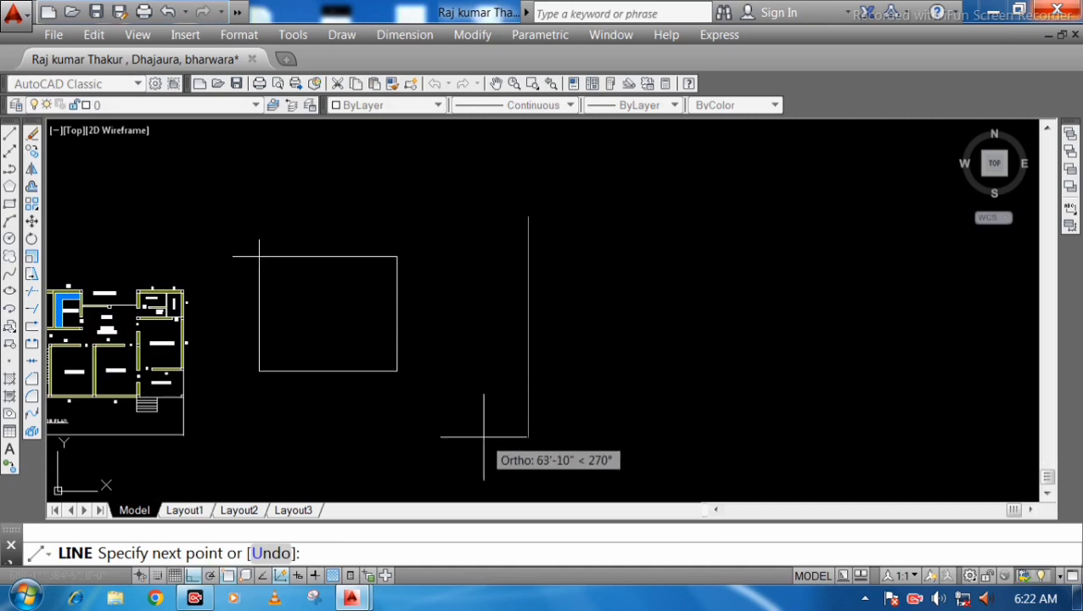
{"action": "left_click", "coordinate": [528, 427]}
{"action": "left_click", "coordinate": [781, 427]}
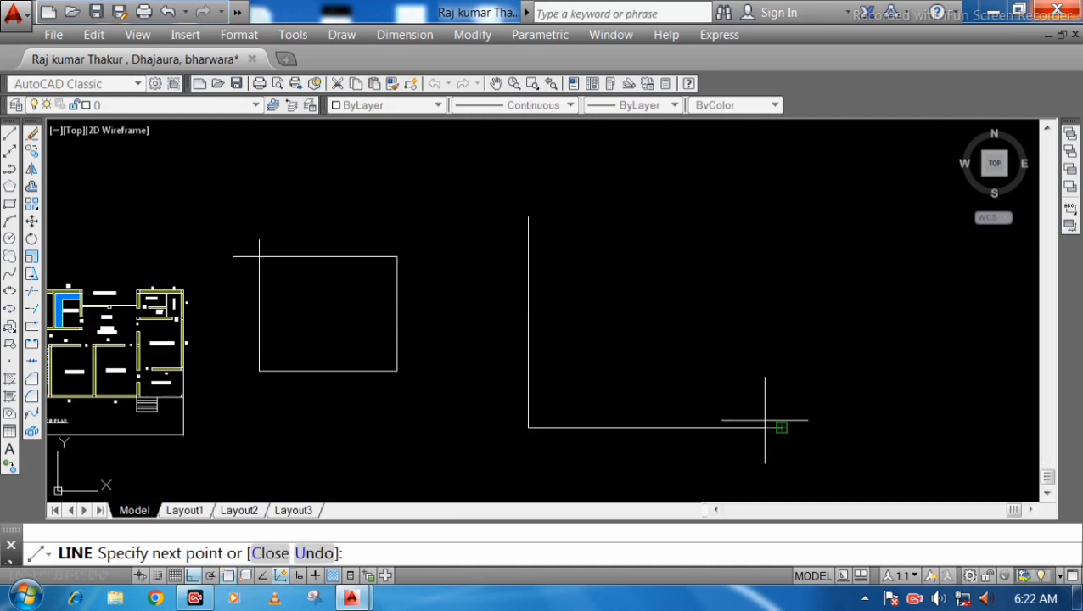
{"action": "left_click", "coordinate": [528, 217]}
{"action": "right_click", "coordinate": [528, 217]}
{"action": "left_click", "coordinate": [573, 228]}
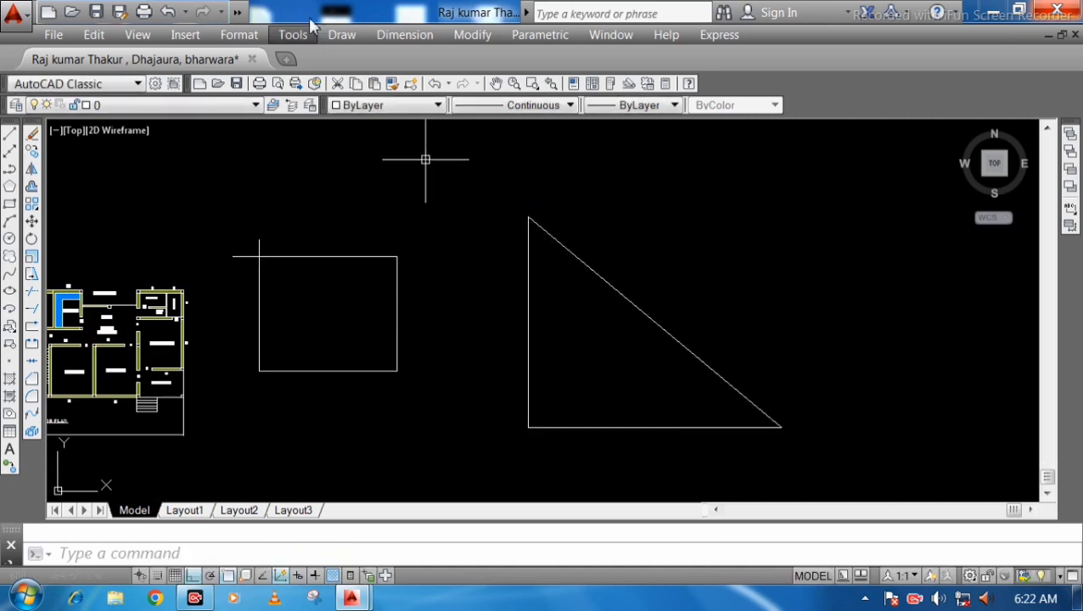
Step: Add a Quick Dimension to the triangle's base and place it just below the line
{"action": "left_click", "coordinate": [397, 34]}
{"action": "left_click", "coordinate": [412, 53]}
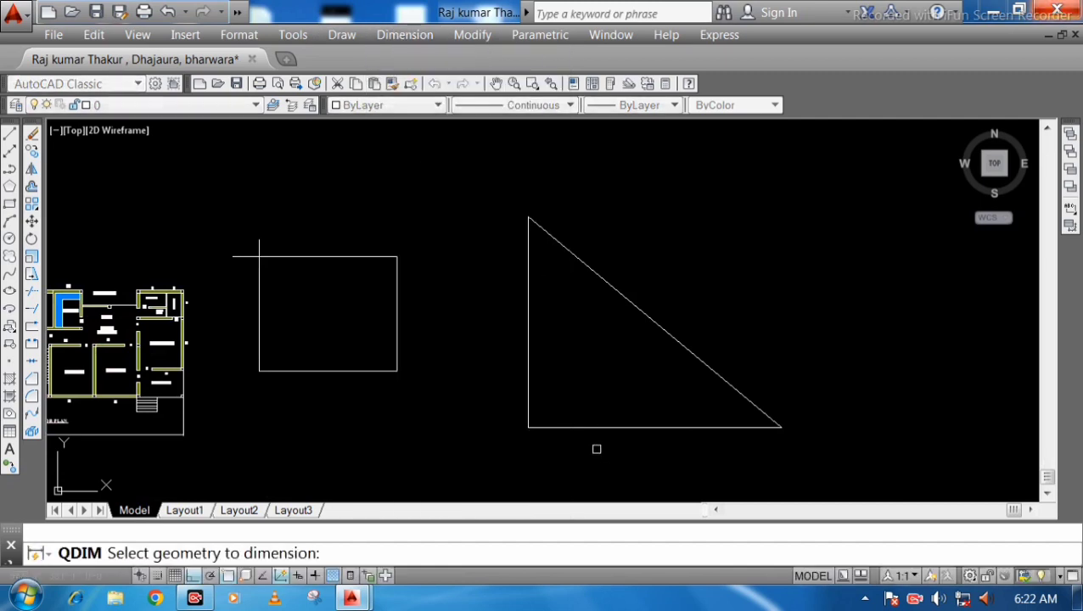
{"action": "left_click", "coordinate": [620, 425]}
{"action": "key", "text": "Return"}
{"action": "left_click", "coordinate": [654, 458]}
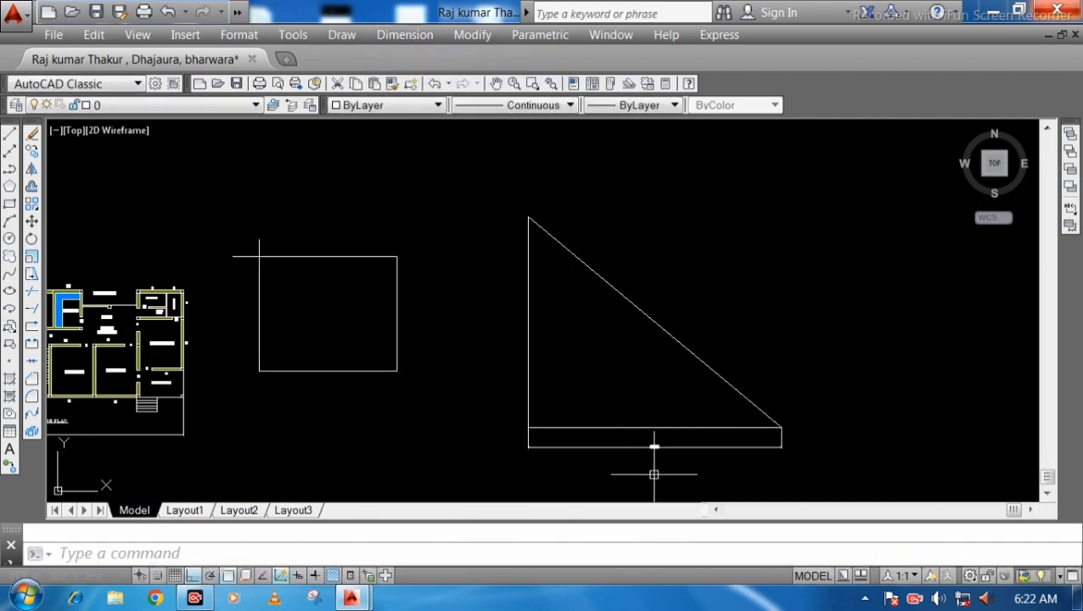
{"action": "scroll", "coordinate": [648, 451], "scroll_direction": "up", "scroll_amount": 5}
{"action": "scroll", "coordinate": [649, 451], "scroll_direction": "up", "scroll_amount": 4}
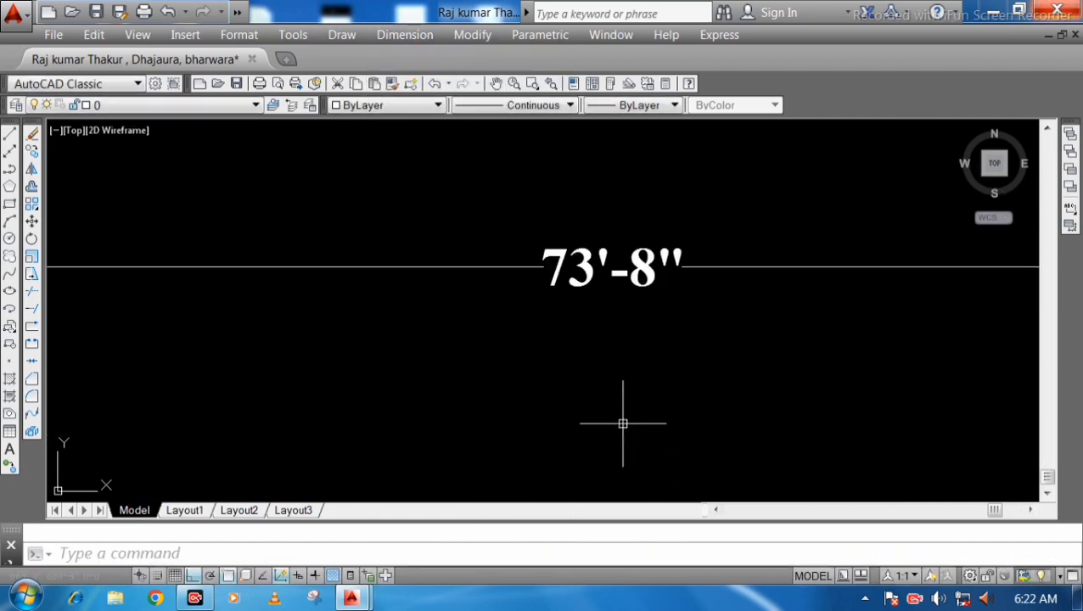
{"action": "scroll", "coordinate": [619, 302], "scroll_direction": "down", "scroll_amount": 3}
{"action": "middle_click_drag", "start_coordinate": [619, 302], "coordinate": [619, 428]}
{"action": "scroll", "coordinate": [581, 406], "scroll_direction": "down", "scroll_amount": 7}
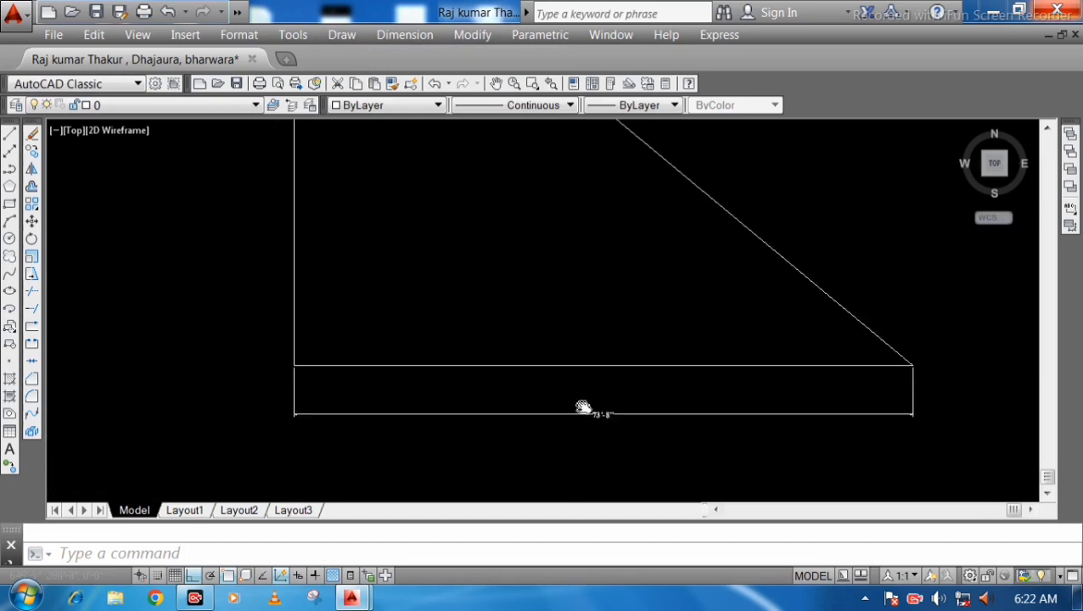
Step: Add a horizontal linear dimension from the triangle's apex to its lower right corner, placing the dimension line across the upper part of the triangle
{"action": "left_click", "coordinate": [405, 35]}
{"action": "left_click", "coordinate": [394, 82]}
{"action": "scroll", "coordinate": [439, 169], "scroll_direction": "up", "scroll_amount": 5}
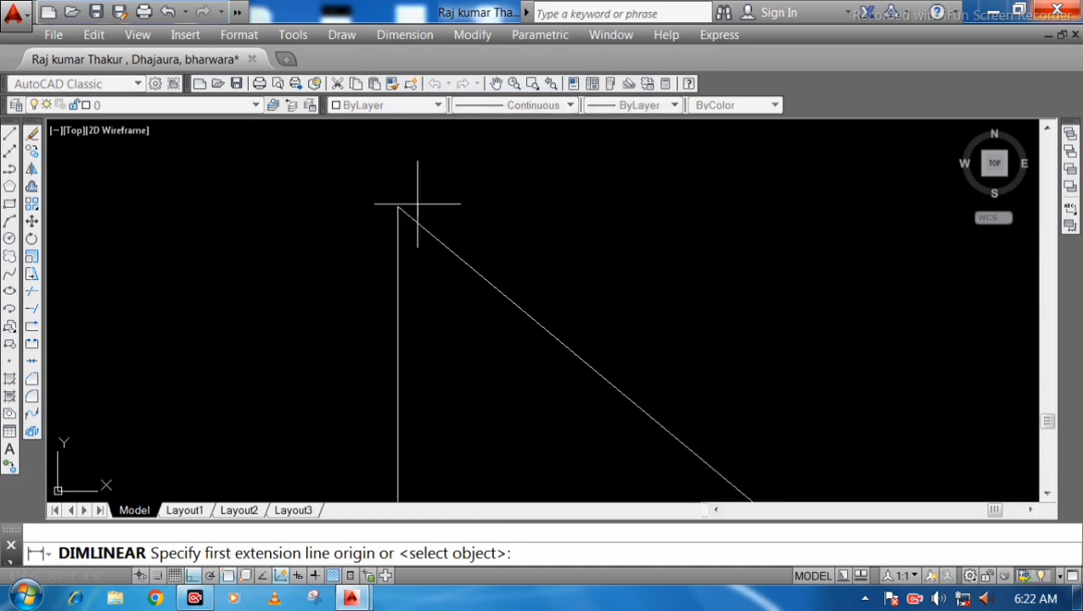
{"action": "left_click", "coordinate": [396, 205]}
{"action": "scroll", "coordinate": [397, 206], "scroll_direction": "down", "scroll_amount": 3}
{"action": "scroll", "coordinate": [519, 254], "scroll_direction": "down", "scroll_amount": 2}
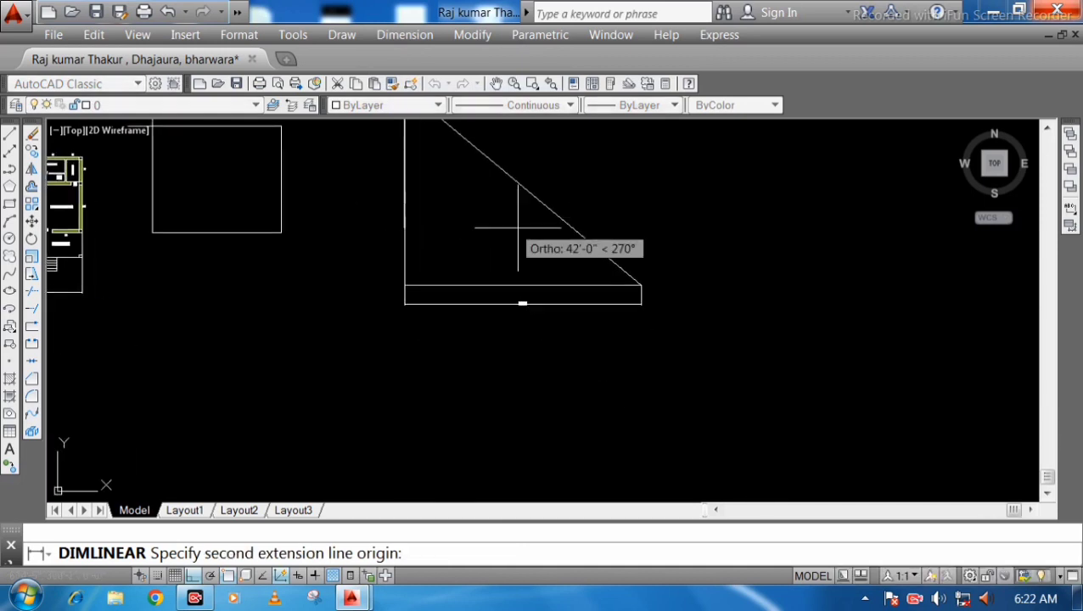
{"action": "scroll", "coordinate": [632, 309], "scroll_direction": "up", "scroll_amount": 4}
{"action": "left_click", "coordinate": [667, 322]}
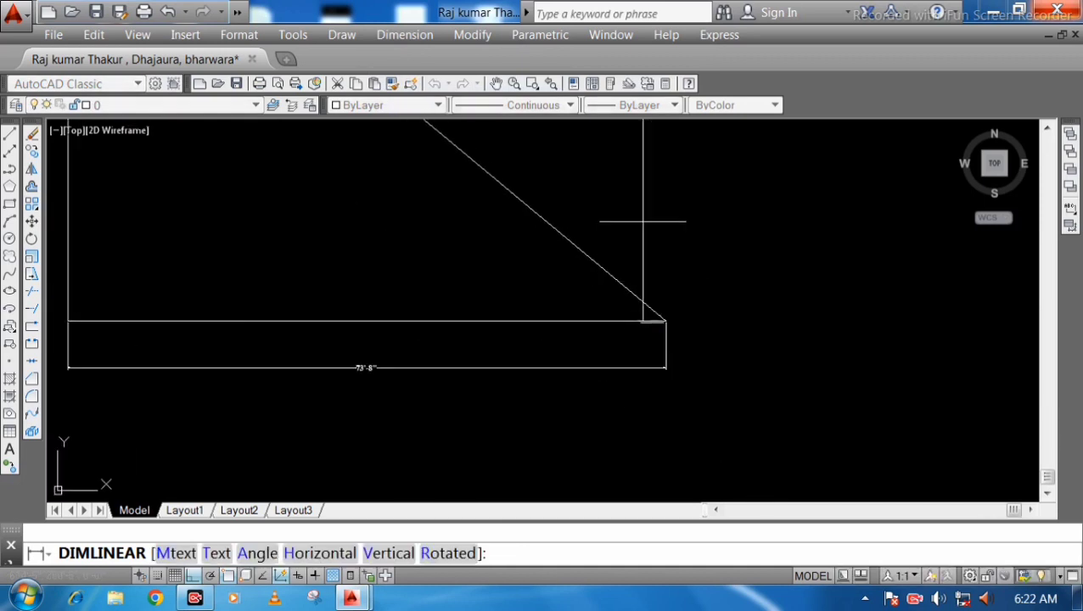
{"action": "scroll", "coordinate": [618, 136], "scroll_direction": "down", "scroll_amount": 2}
{"action": "middle_click_drag", "start_coordinate": [618, 136], "coordinate": [681, 514]}
{"action": "middle_click_drag", "start_coordinate": [651, 334], "coordinate": [686, 156]}
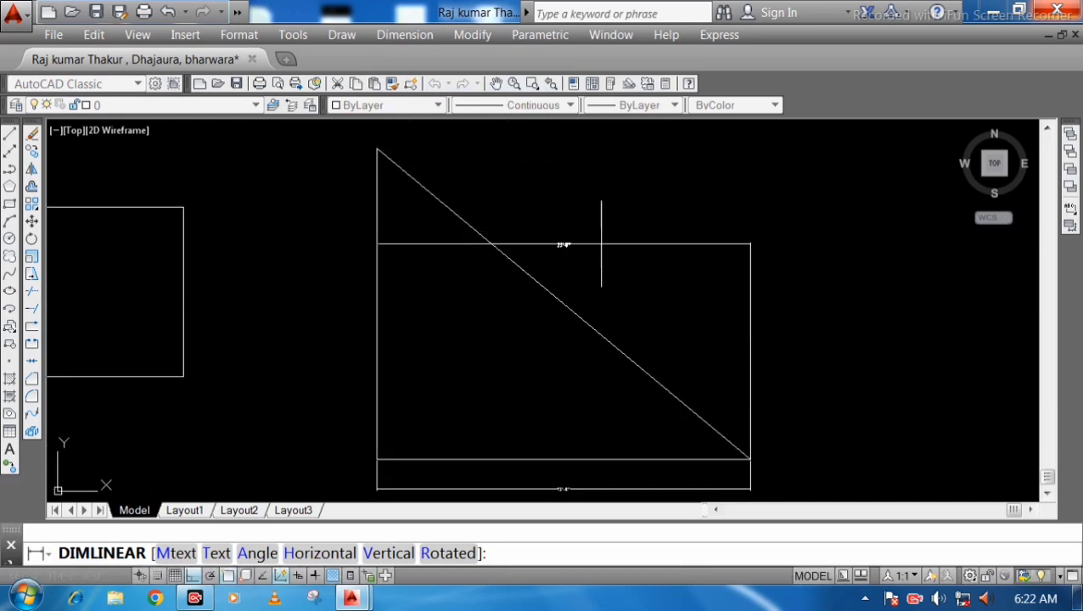
{"action": "left_click", "coordinate": [581, 246]}
{"action": "scroll", "coordinate": [528, 252], "scroll_direction": "up", "scroll_amount": 5}
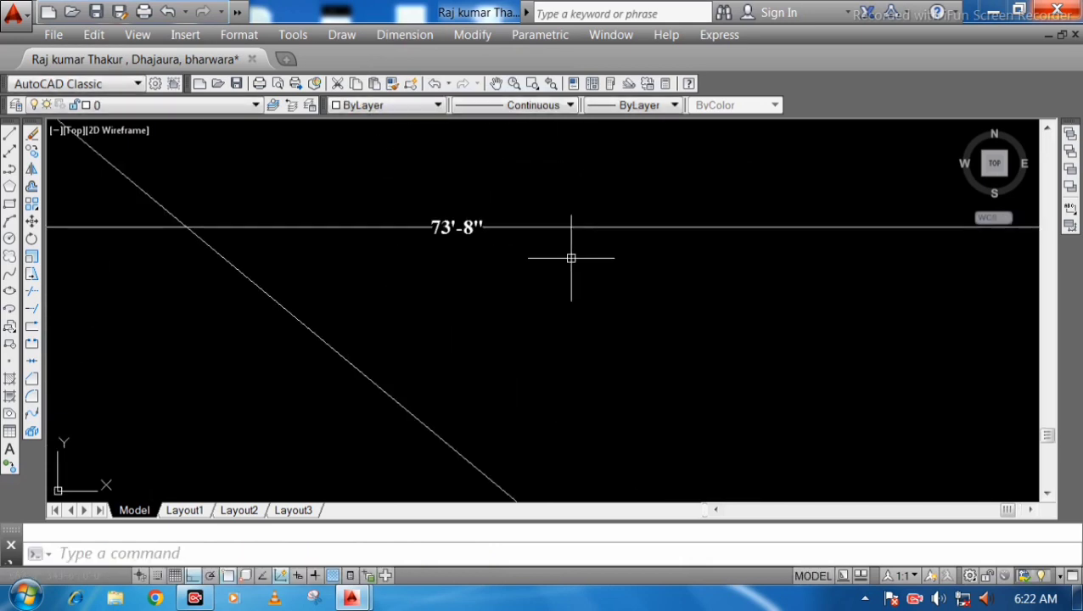
Step: Add an aligned dimension along the triangle's hypotenuse, from the apex to the lower right corner, with its dimension line outside the triangle
{"action": "scroll", "coordinate": [424, 246], "scroll_direction": "down", "scroll_amount": 3}
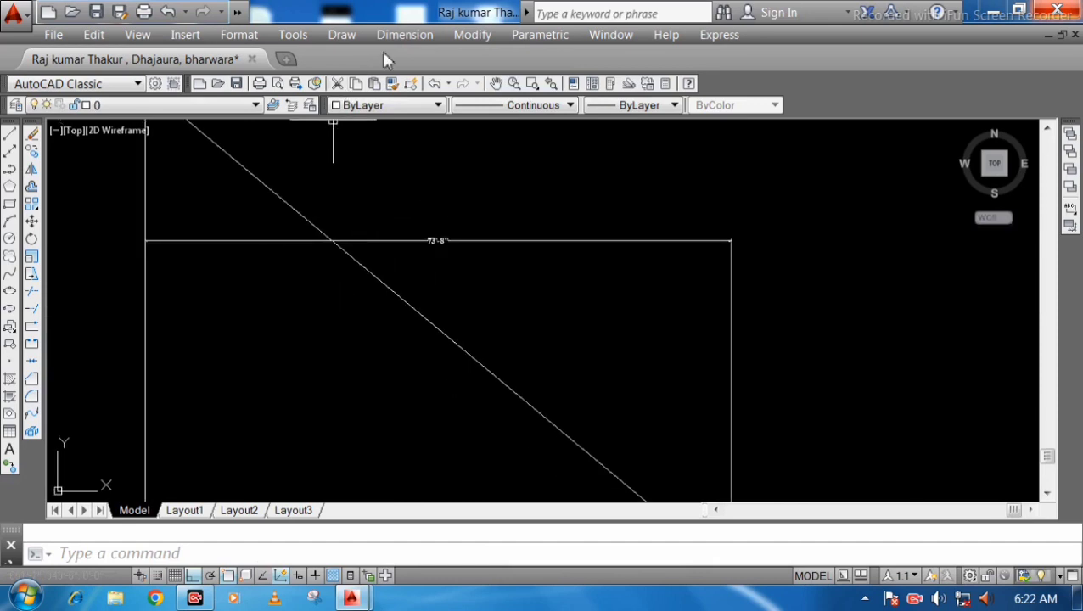
{"action": "left_click", "coordinate": [404, 34]}
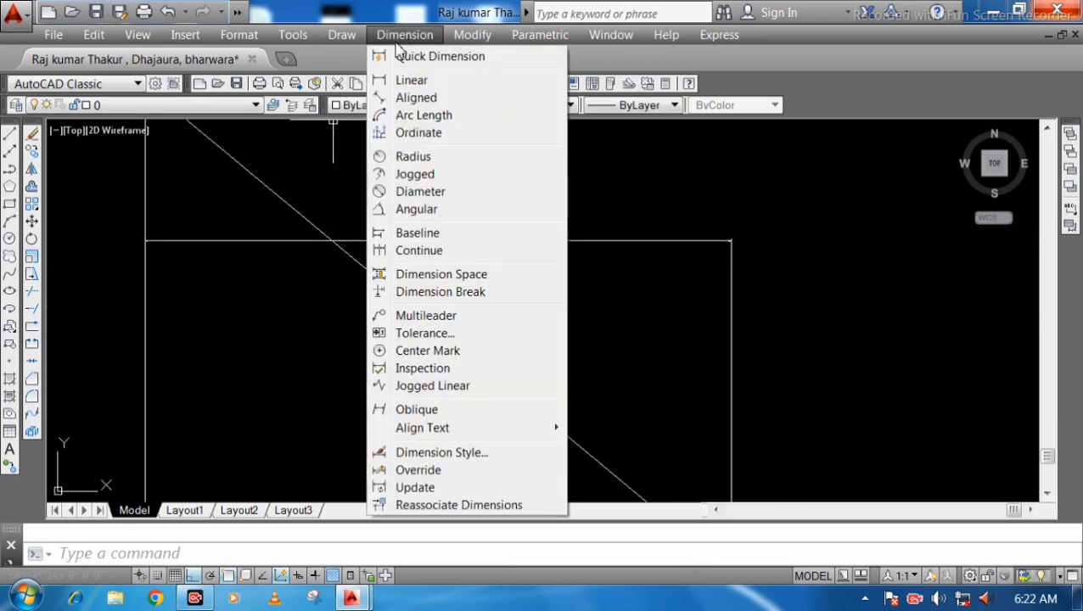
{"action": "left_click", "coordinate": [416, 99]}
{"action": "scroll", "coordinate": [382, 272], "scroll_direction": "down", "scroll_amount": 6}
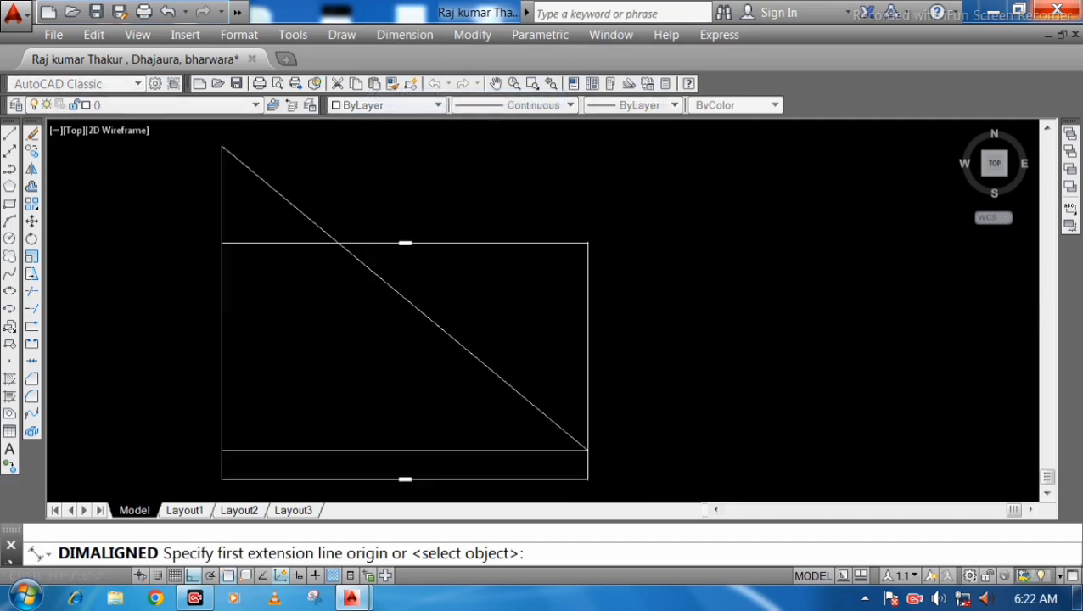
{"action": "scroll", "coordinate": [336, 247], "scroll_direction": "up", "scroll_amount": 6}
{"action": "left_click", "coordinate": [325, 206]}
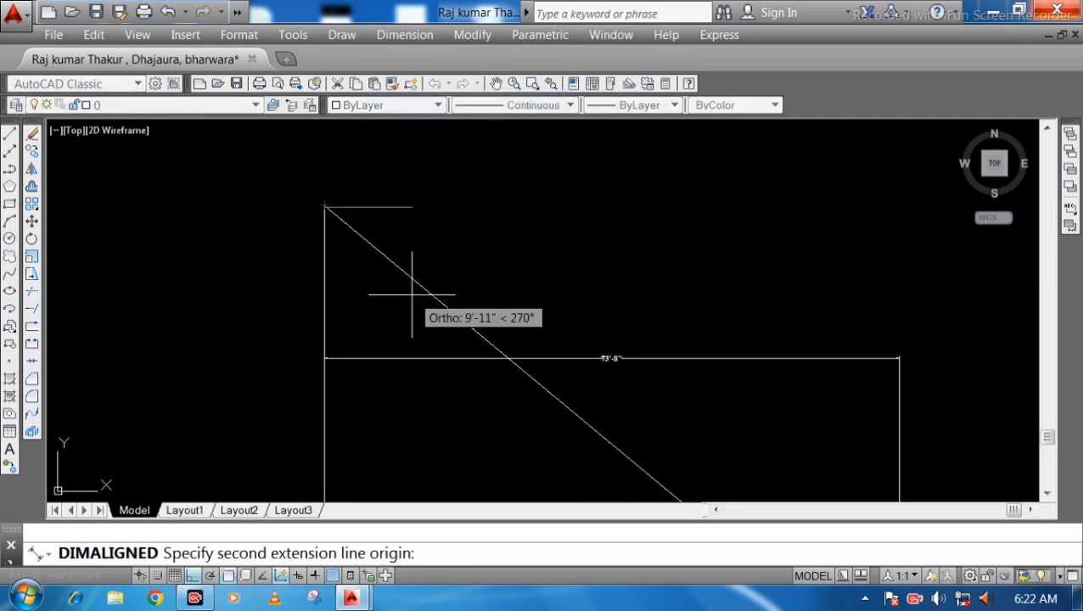
{"action": "scroll", "coordinate": [363, 134], "scroll_direction": "down", "scroll_amount": 4}
{"action": "scroll", "coordinate": [572, 346], "scroll_direction": "up", "scroll_amount": 4}
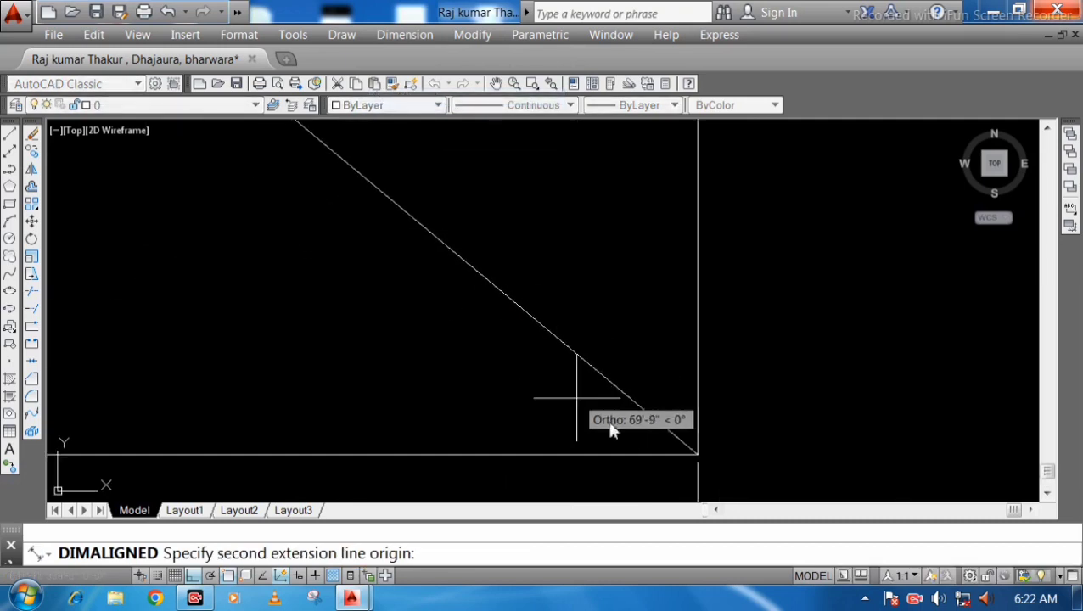
{"action": "left_click", "coordinate": [697, 455]}
{"action": "scroll", "coordinate": [685, 346], "scroll_direction": "down", "scroll_amount": 3}
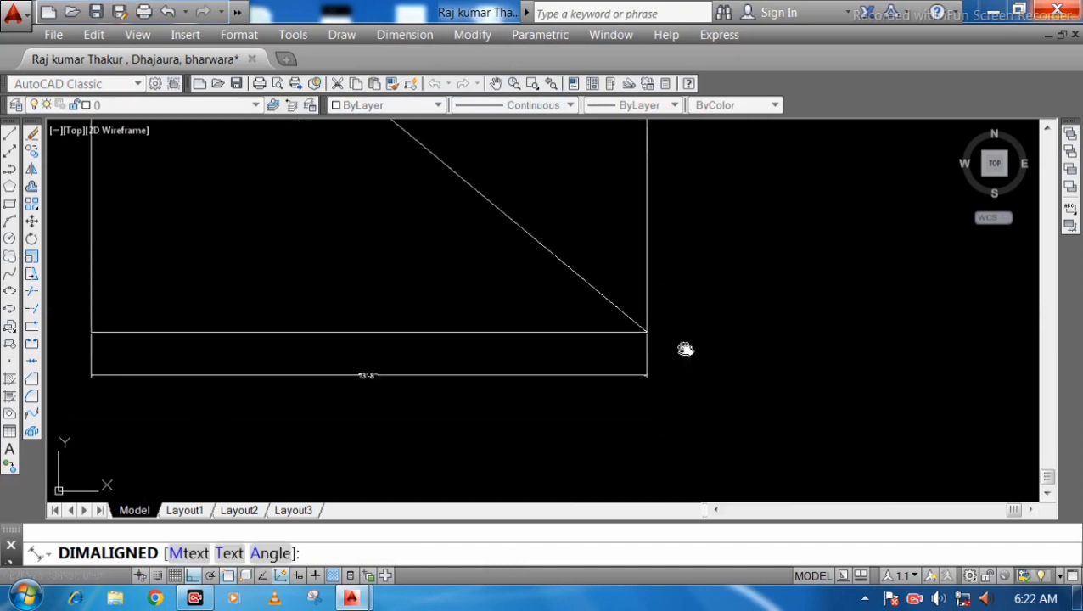
{"action": "scroll", "coordinate": [701, 447], "scroll_direction": "up", "scroll_amount": 3}
{"action": "left_click", "coordinate": [647, 356]}
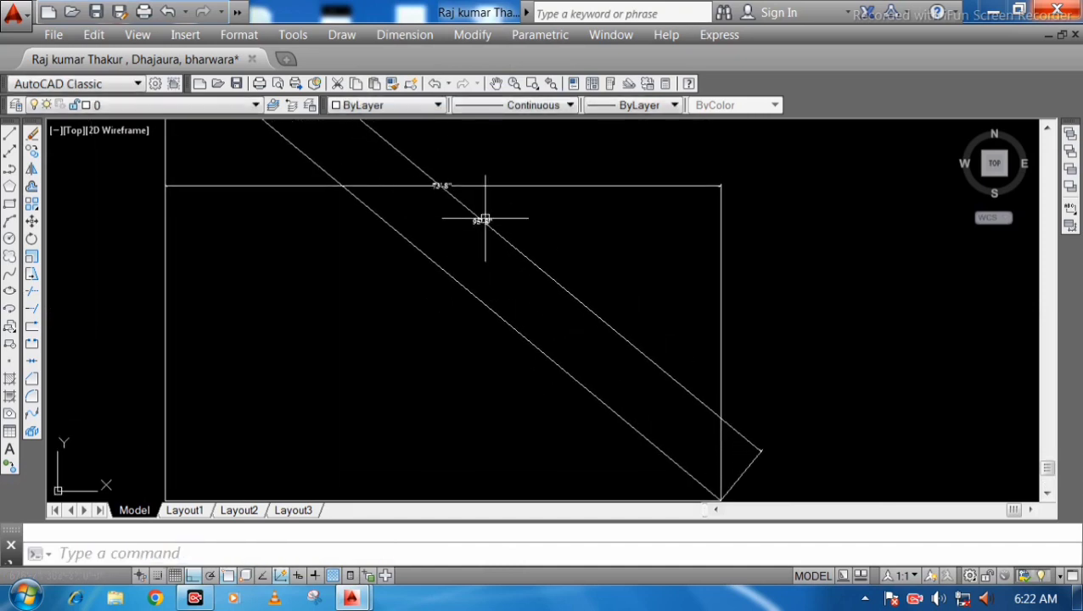
Step: Delete the horizontal linear dimension that crosses the upper part of the triangle
{"action": "scroll", "coordinate": [490, 234], "scroll_direction": "up", "scroll_amount": 3}
{"action": "scroll", "coordinate": [491, 264], "scroll_direction": "down", "scroll_amount": 3}
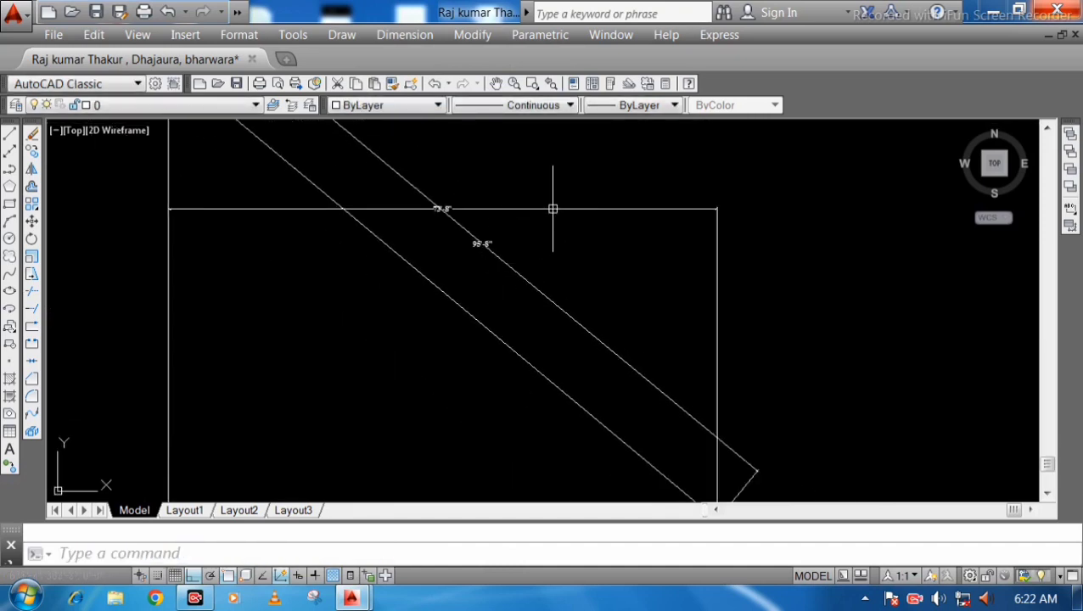
{"action": "left_click", "coordinate": [553, 209]}
{"action": "key", "text": "Escape"}
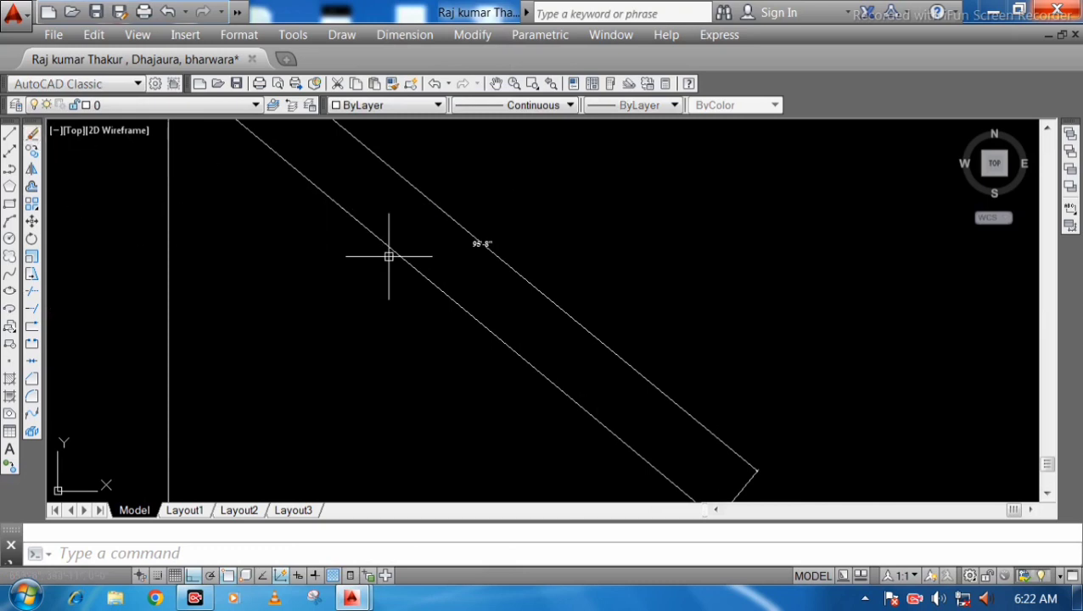
{"action": "scroll", "coordinate": [387, 252], "scroll_direction": "down", "scroll_amount": 3}
{"action": "scroll", "coordinate": [391, 250], "scroll_direction": "up", "scroll_amount": 3}
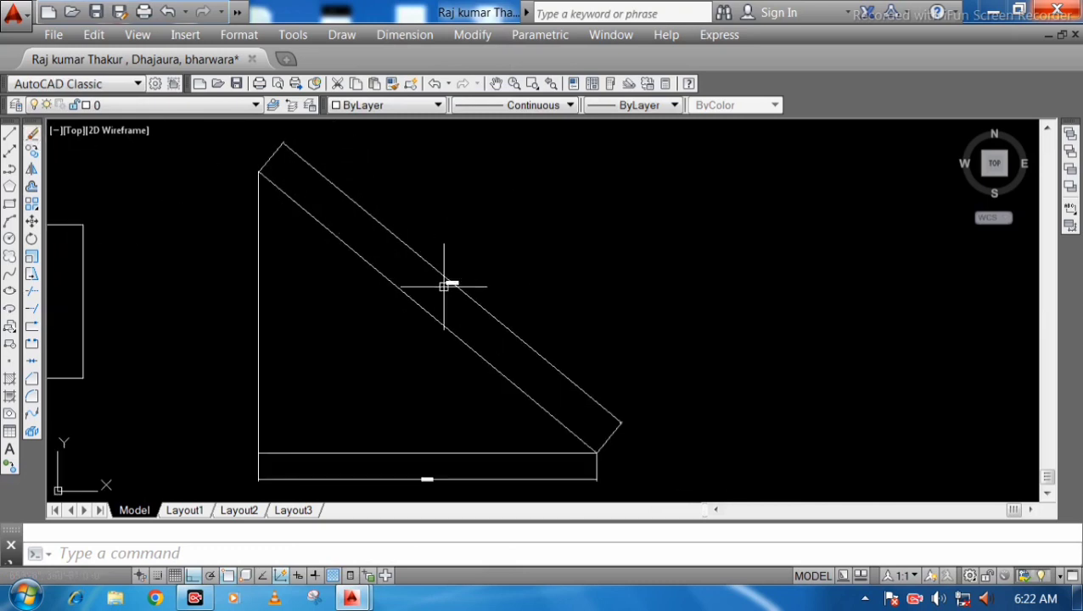
{"action": "scroll", "coordinate": [459, 282], "scroll_direction": "up", "scroll_amount": 5}
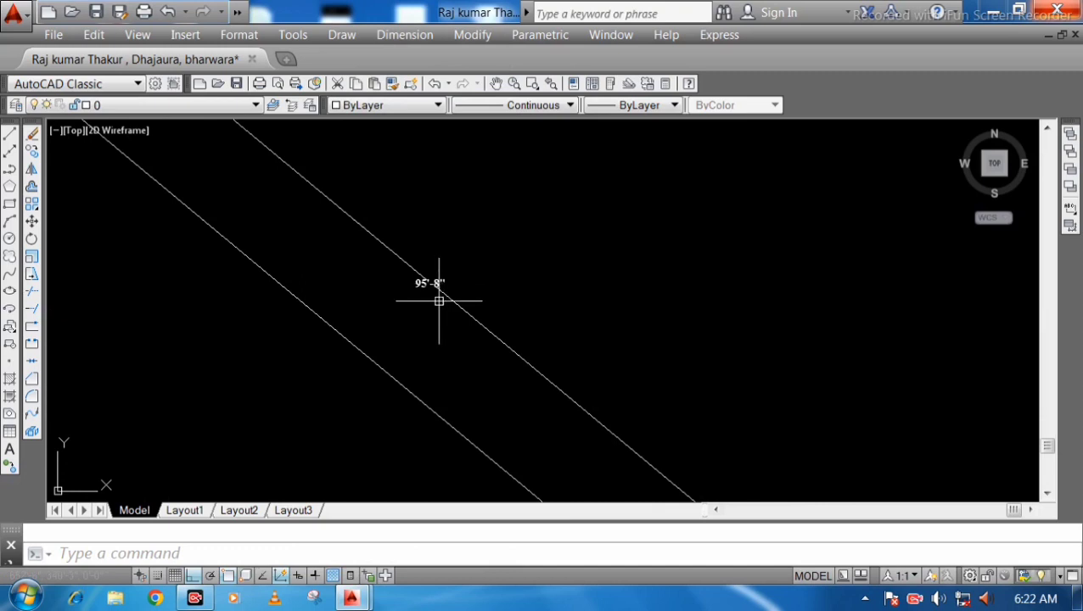
{"action": "scroll", "coordinate": [437, 307], "scroll_direction": "down", "scroll_amount": 4}
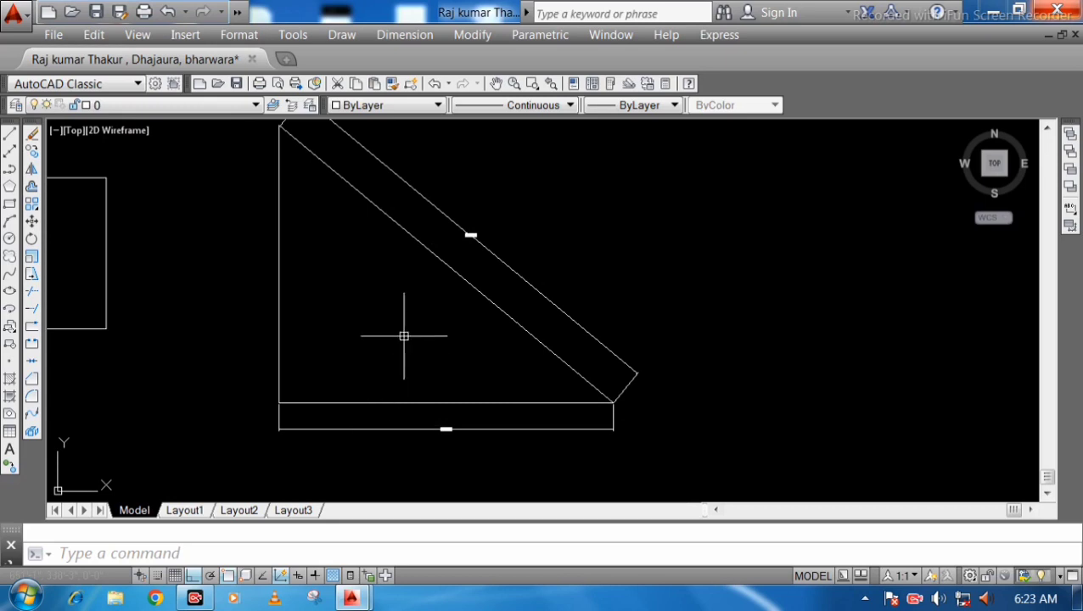
Step: Add an angular dimension between the triangle's vertical side and its base, placing the arc inside the lower left corner
{"action": "scroll", "coordinate": [404, 336], "scroll_direction": "down", "scroll_amount": 5}
{"action": "left_click", "coordinate": [392, 34]}
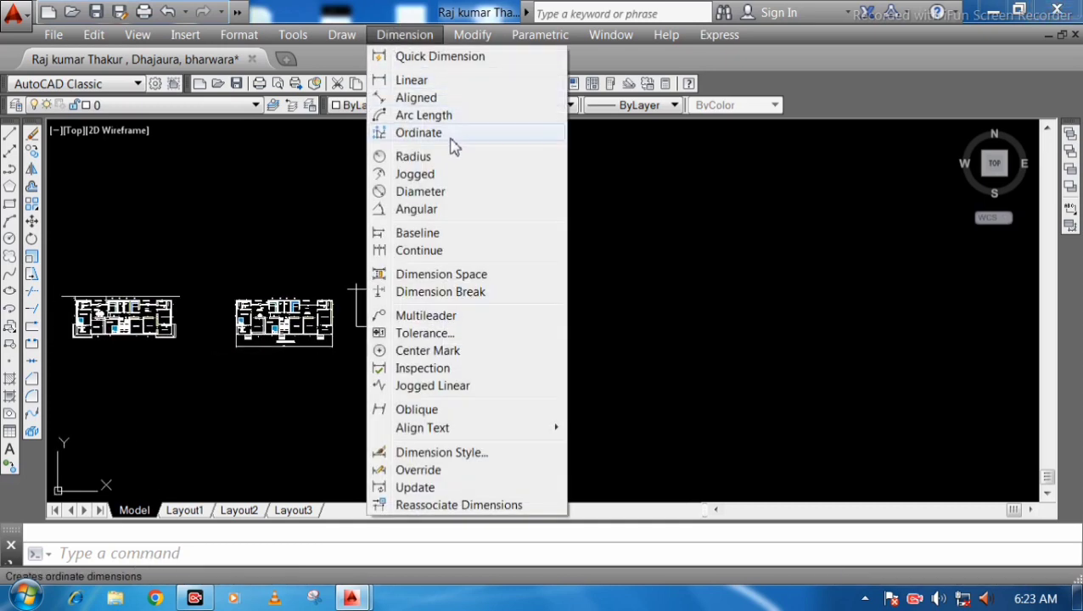
{"action": "left_click", "coordinate": [416, 209]}
{"action": "scroll", "coordinate": [471, 228], "scroll_direction": "up", "scroll_amount": 5}
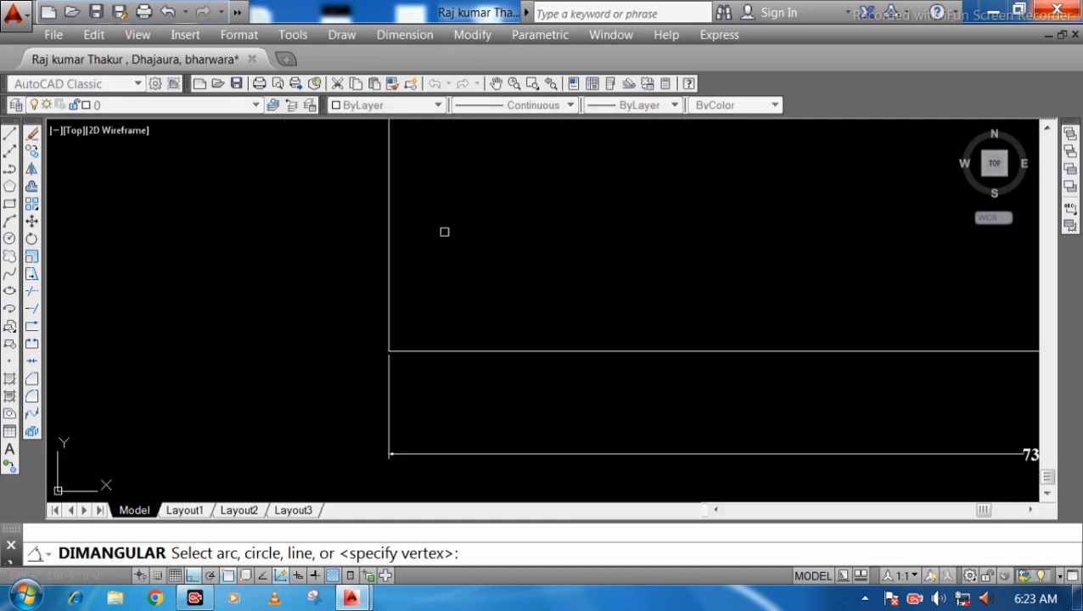
{"action": "left_click", "coordinate": [389, 231]}
{"action": "left_click", "coordinate": [478, 352]}
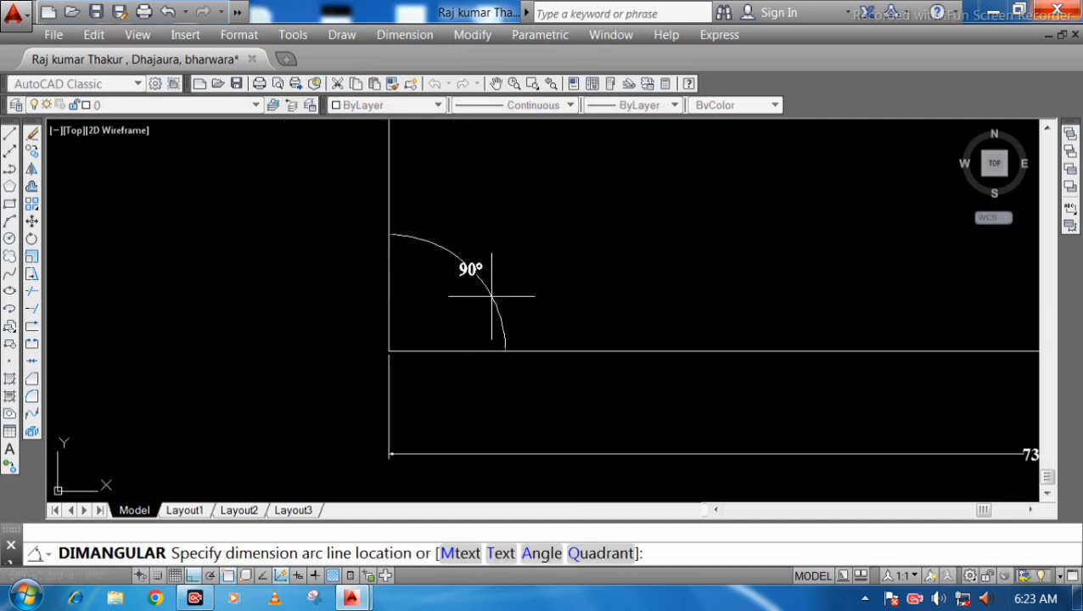
{"action": "left_click", "coordinate": [518, 299]}
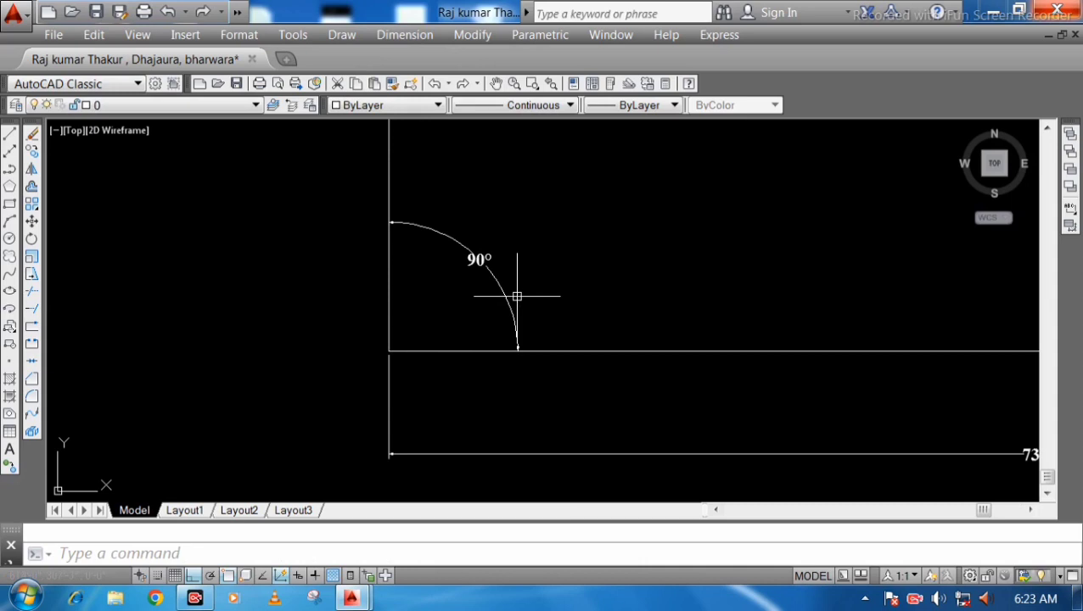
Step: Examine the ground floor plan around the two bedrooms to the right of the staircase
{"action": "scroll", "coordinate": [516, 297], "scroll_direction": "down", "scroll_amount": 5}
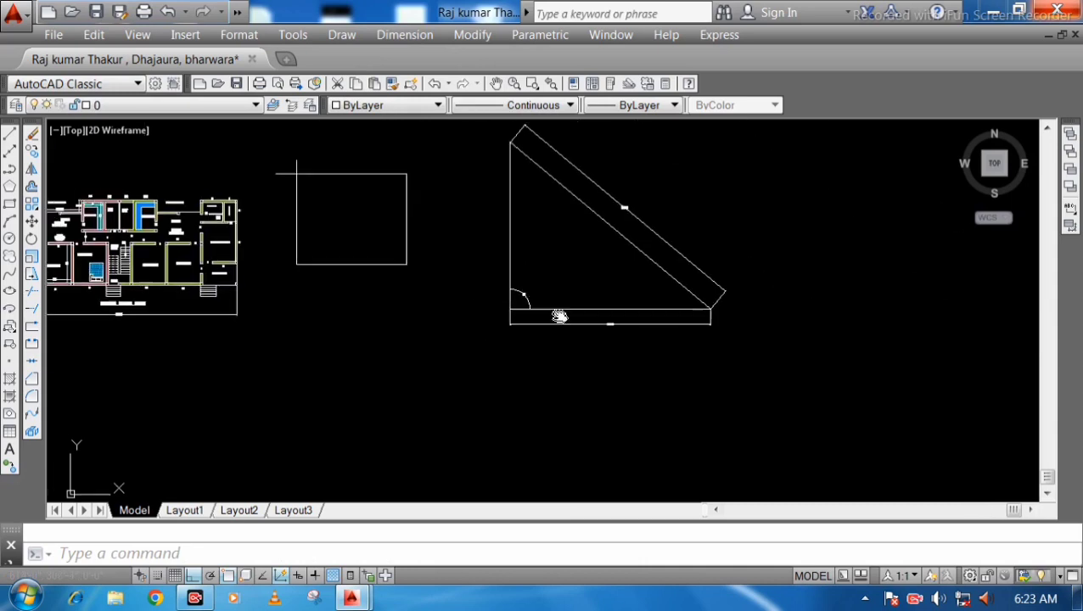
{"action": "scroll", "coordinate": [560, 318], "scroll_direction": "up", "scroll_amount": 2}
{"action": "mouse_move", "coordinate": [505, 320]}
{"action": "middle_mouse_down"}
{"action": "mouse_move", "coordinate": [535, 334]}
{"action": "mouse_move", "coordinate": [612, 333]}
{"action": "middle_mouse_up"}
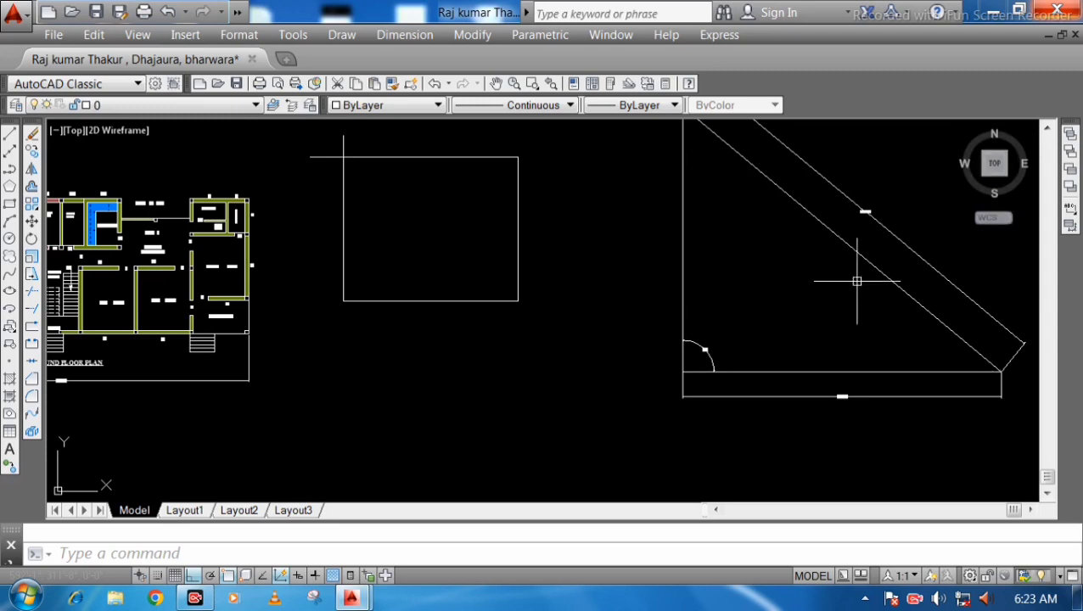
{"action": "middle_click_drag", "start_coordinate": [538, 358], "coordinate": [881, 335]}
{"action": "mouse_move", "coordinate": [641, 296]}
{"action": "middle_mouse_down"}
{"action": "mouse_move", "coordinate": [569, 365]}
{"action": "mouse_move", "coordinate": [533, 372]}
{"action": "middle_mouse_up"}
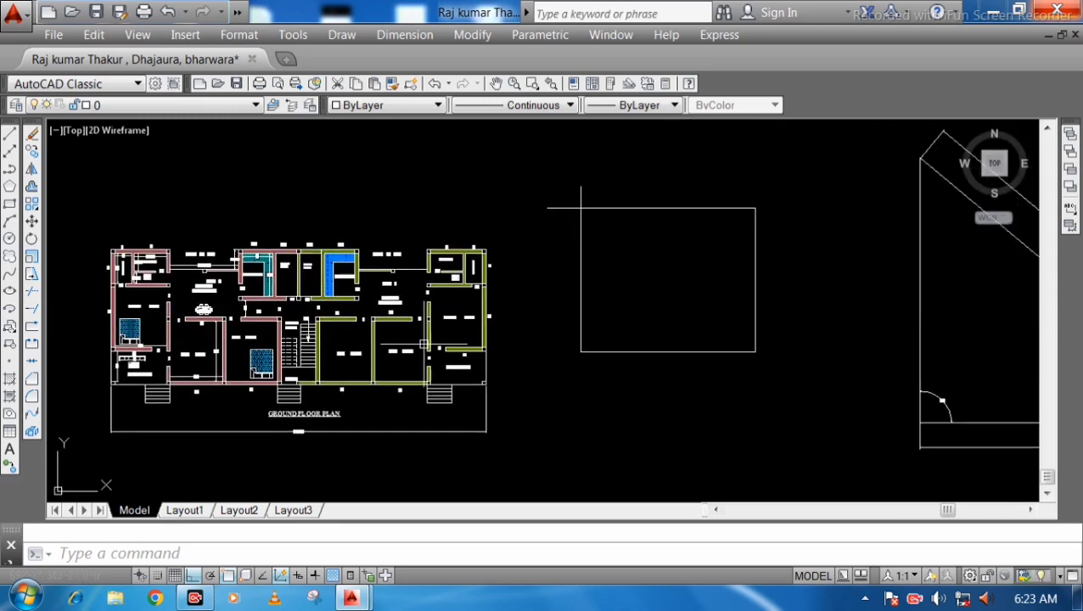
{"action": "middle_click_drag", "start_coordinate": [382, 358], "coordinate": [459, 276]}
{"action": "scroll", "coordinate": [453, 278], "scroll_direction": "up", "scroll_amount": 4}
{"action": "middle_click_drag", "start_coordinate": [384, 310], "coordinate": [431, 341]}
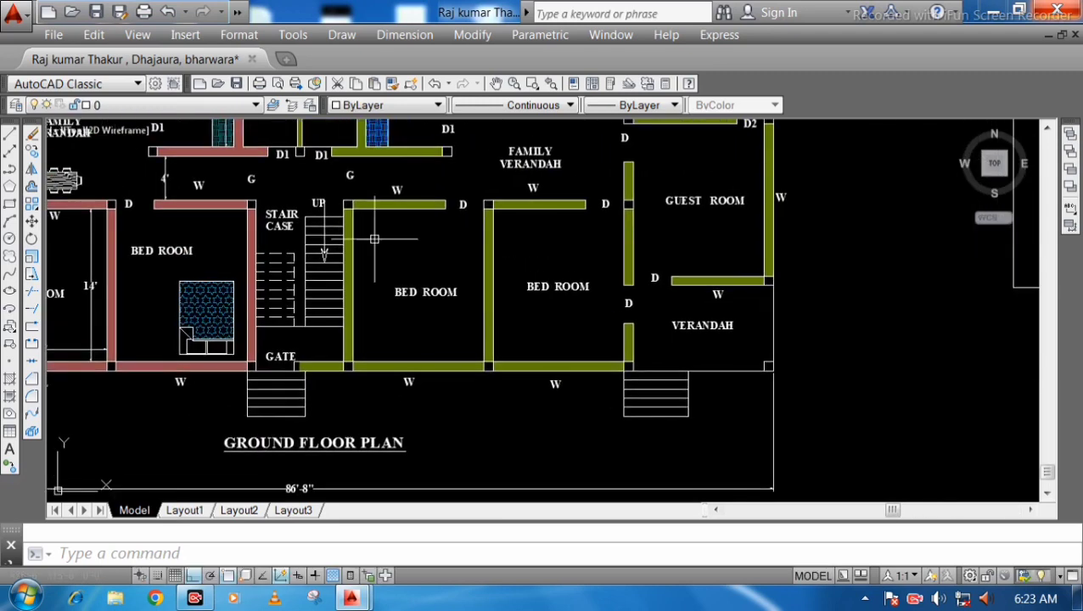
{"action": "left_click", "coordinate": [406, 34]}
{"action": "left_click", "coordinate": [433, 56]}
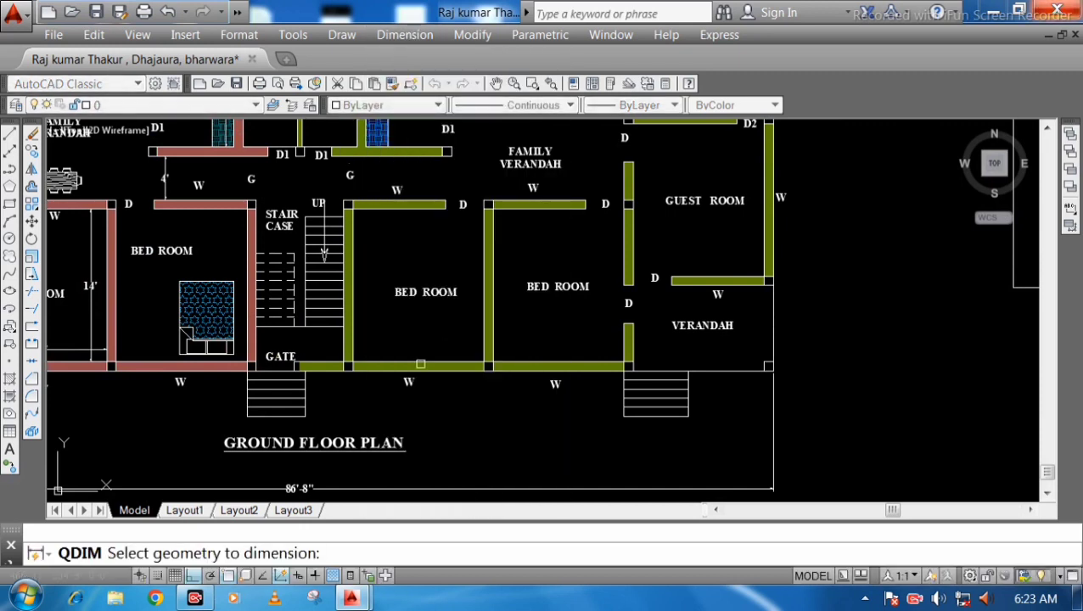
{"action": "left_click", "coordinate": [420, 358]}
{"action": "left_click", "coordinate": [416, 359]}
Step: Add a horizontal linear dimension across the bedroom right of the staircase, between its lower inner corners, placing it just above the bottom wall
{"action": "left_click", "coordinate": [403, 35]}
{"action": "left_click", "coordinate": [399, 75]}
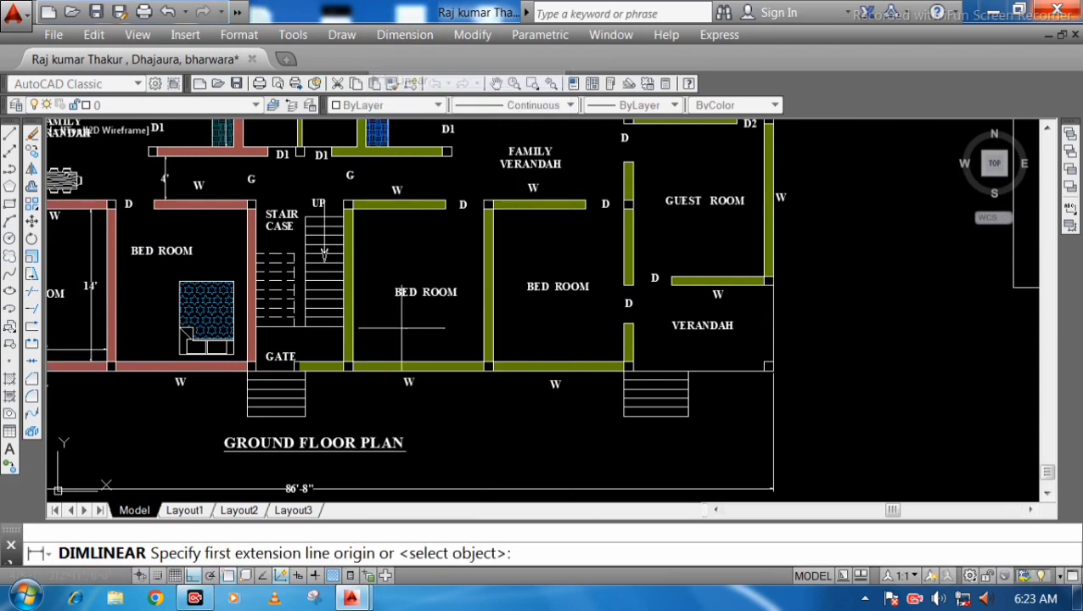
{"action": "scroll", "coordinate": [357, 365], "scroll_direction": "up", "scroll_amount": 4}
{"action": "left_click", "coordinate": [335, 367]}
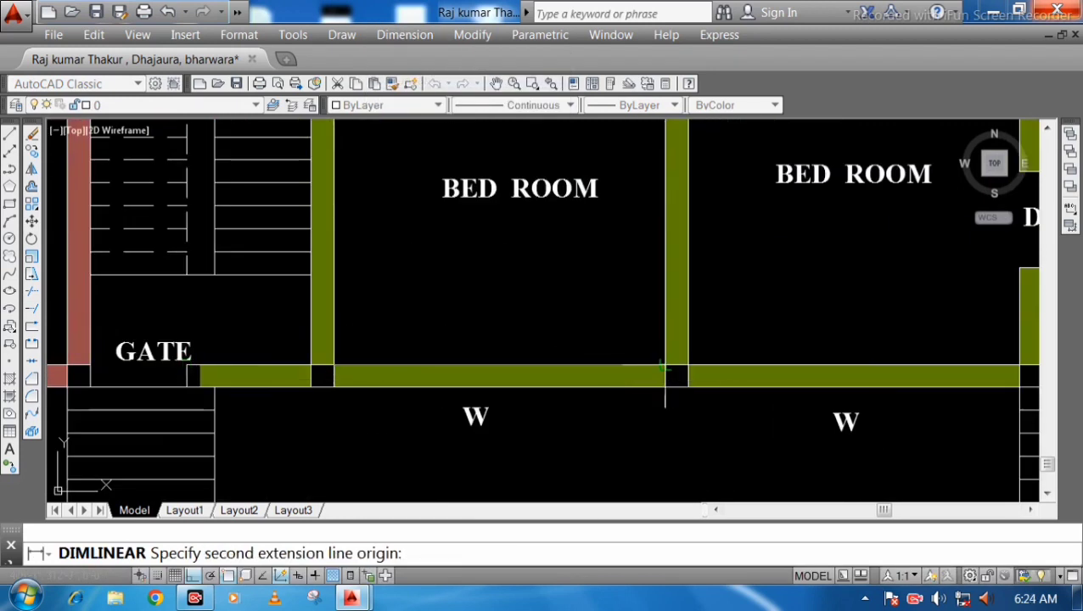
{"action": "left_click", "coordinate": [666, 367]}
{"action": "left_click", "coordinate": [574, 312]}
{"action": "scroll", "coordinate": [556, 314], "scroll_direction": "down", "scroll_amount": 6}
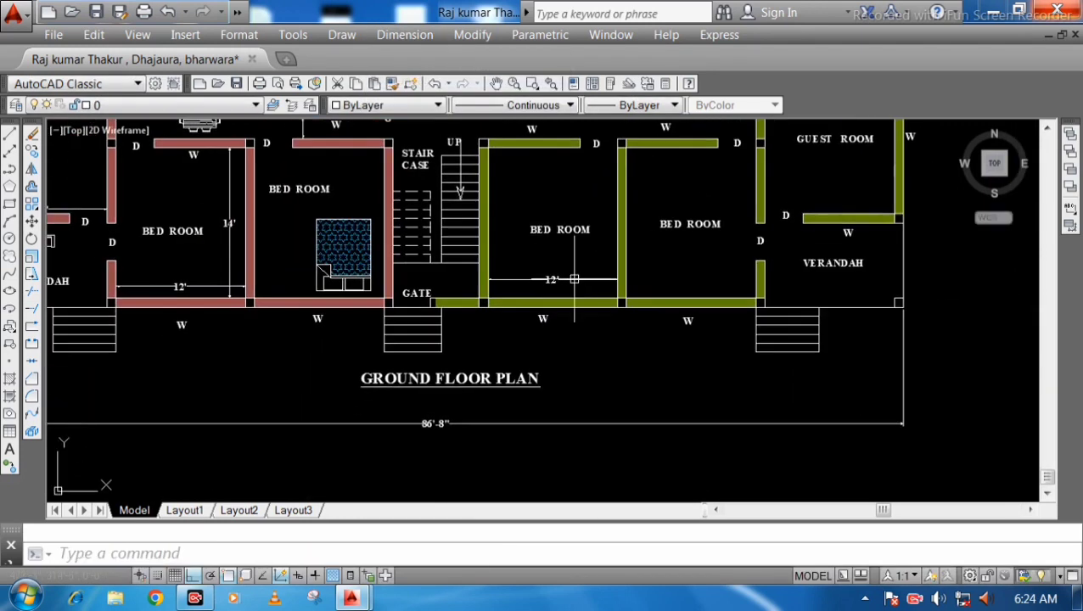
Step: Add an aligned dimension along the plan's full left side, from the lower outer corner to the upper outer corner, placed outside the wall
{"action": "middle_click_drag", "start_coordinate": [517, 341], "coordinate": [516, 388]}
{"action": "left_click", "coordinate": [405, 35]}
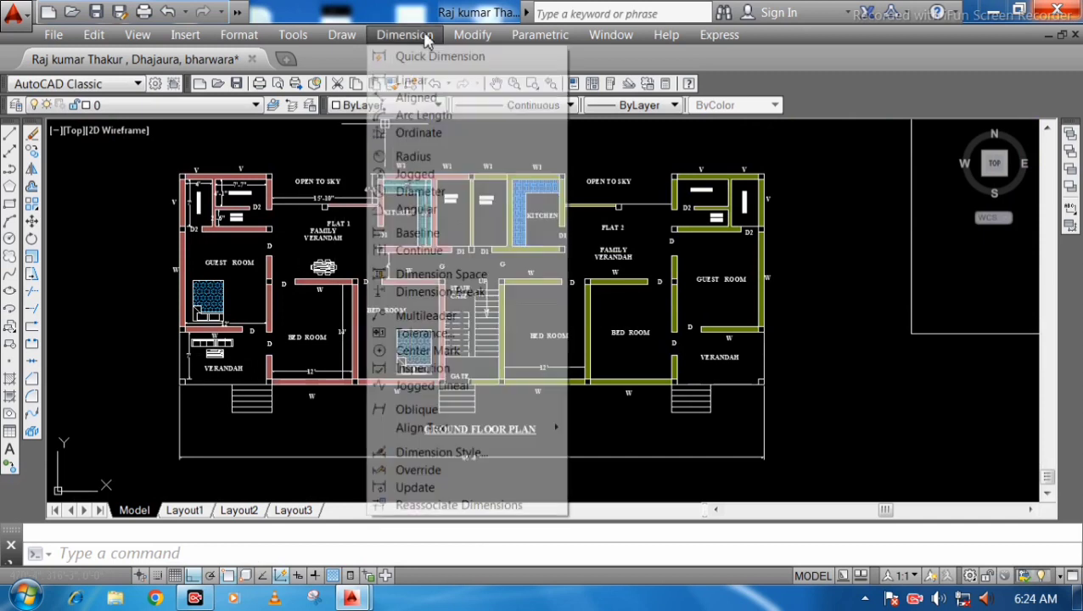
{"action": "left_click", "coordinate": [416, 98]}
{"action": "scroll", "coordinate": [181, 380], "scroll_direction": "up", "scroll_amount": 8}
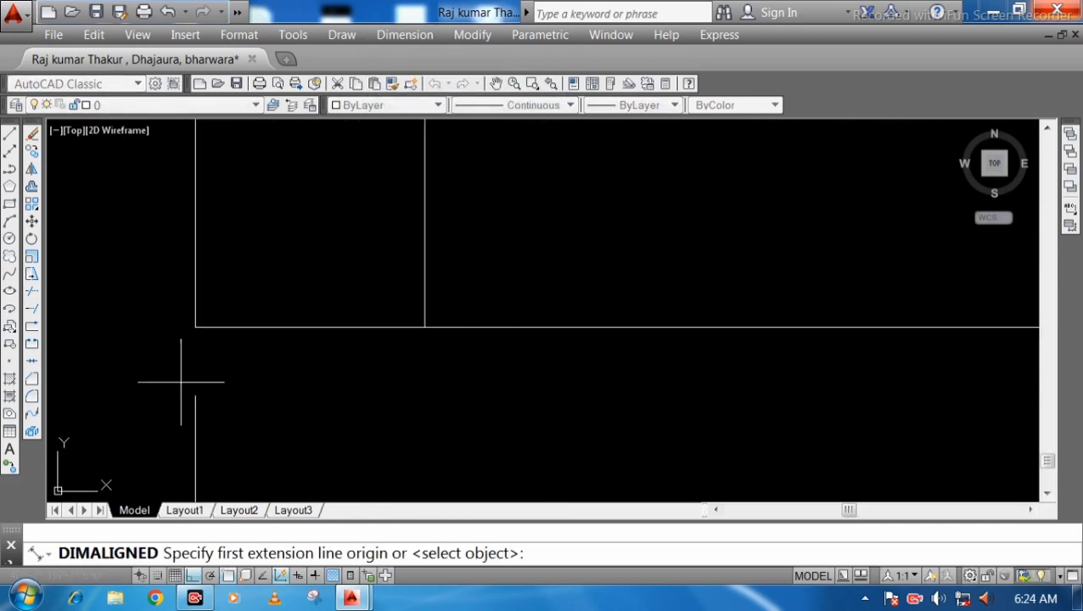
{"action": "left_click", "coordinate": [195, 327]}
{"action": "scroll", "coordinate": [195, 327], "scroll_direction": "down", "scroll_amount": 8}
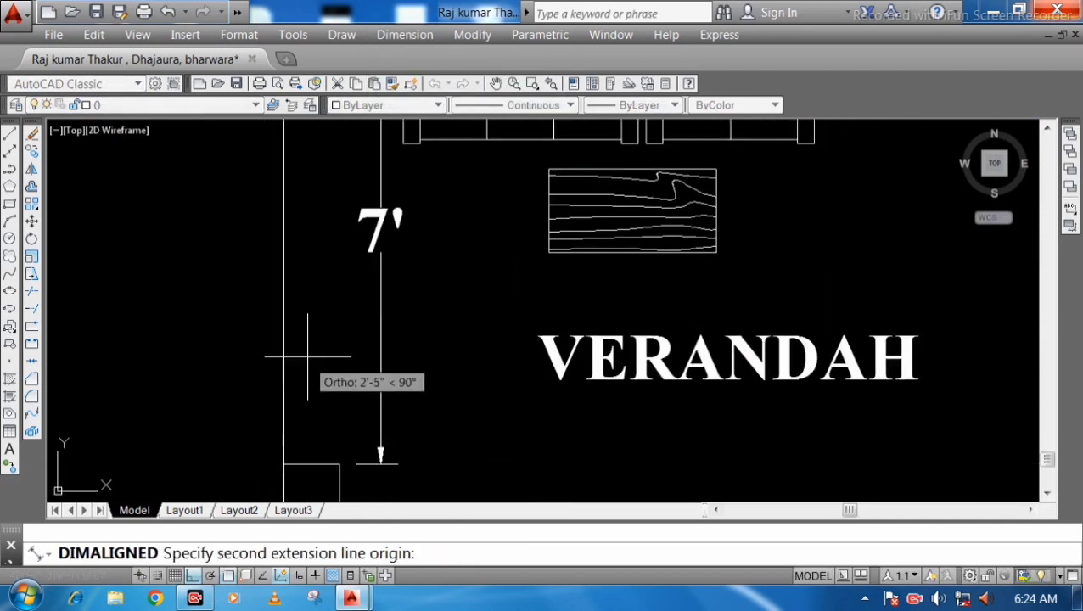
{"action": "scroll", "coordinate": [369, 478], "scroll_direction": "down", "scroll_amount": 5}
{"action": "scroll", "coordinate": [223, 295], "scroll_direction": "up", "scroll_amount": 7}
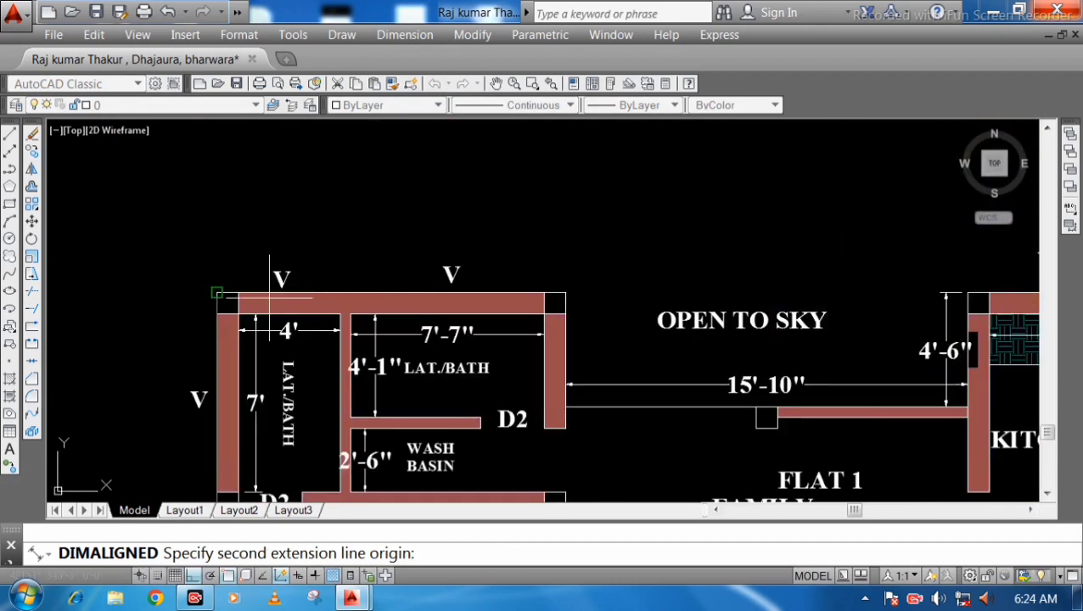
{"action": "left_click", "coordinate": [217, 293]}
{"action": "scroll", "coordinate": [217, 294], "scroll_direction": "down", "scroll_amount": 4}
{"action": "scroll", "coordinate": [294, 224], "scroll_direction": "up", "scroll_amount": 6}
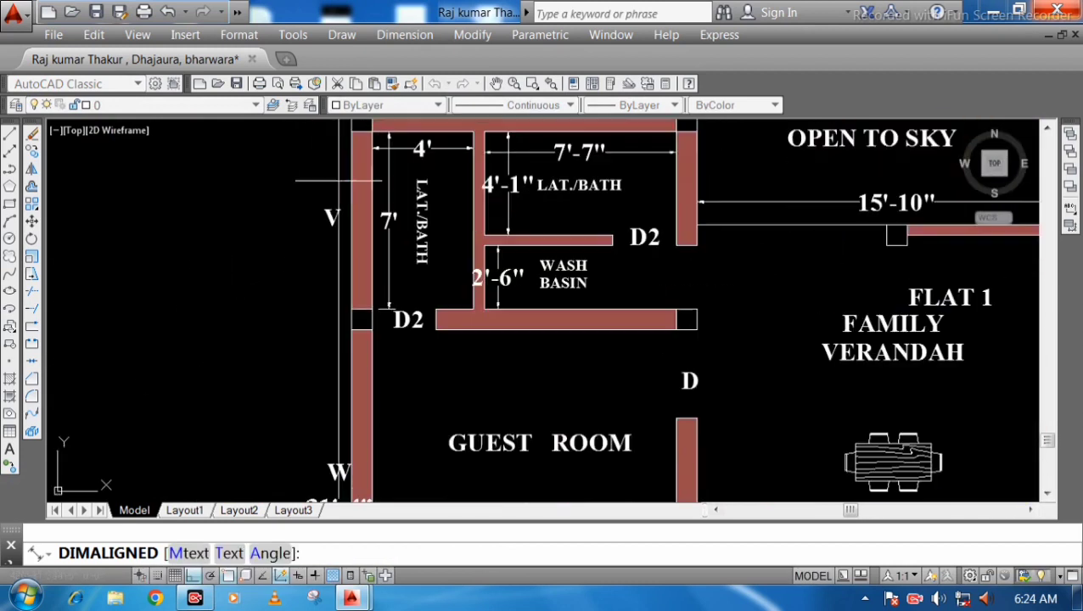
{"action": "left_click", "coordinate": [293, 223]}
Step: Use DIMEDIT with the New option to replace the text of the aligned dimension along the plan's left side with 32'-0"
{"action": "scroll", "coordinate": [297, 255], "scroll_direction": "down", "scroll_amount": 5}
{"action": "scroll", "coordinate": [311, 280], "scroll_direction": "up", "scroll_amount": 8}
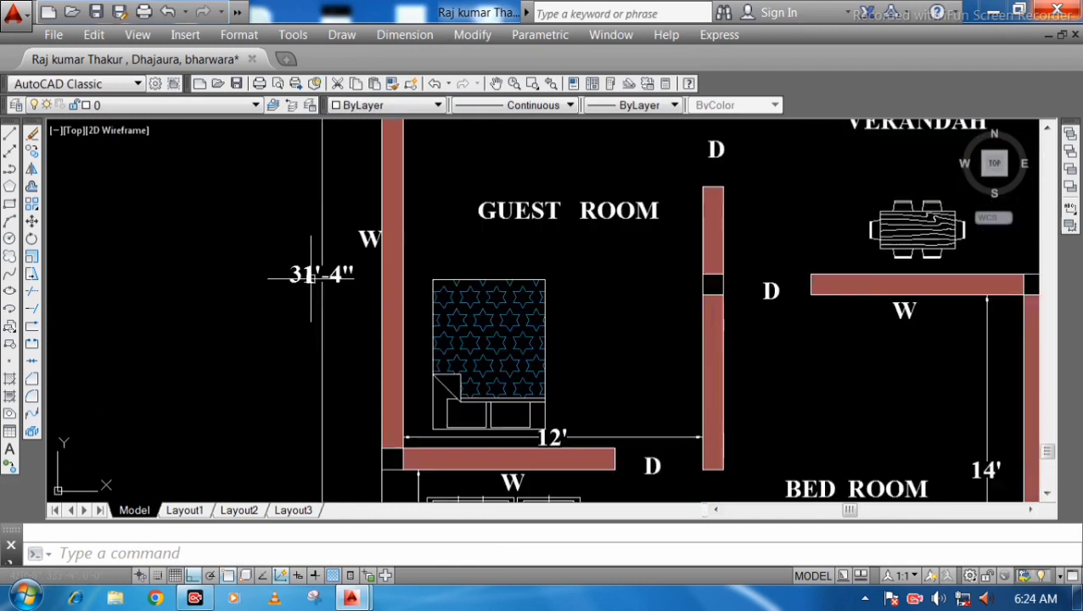
{"action": "mouse_move", "coordinate": [351, 299]}
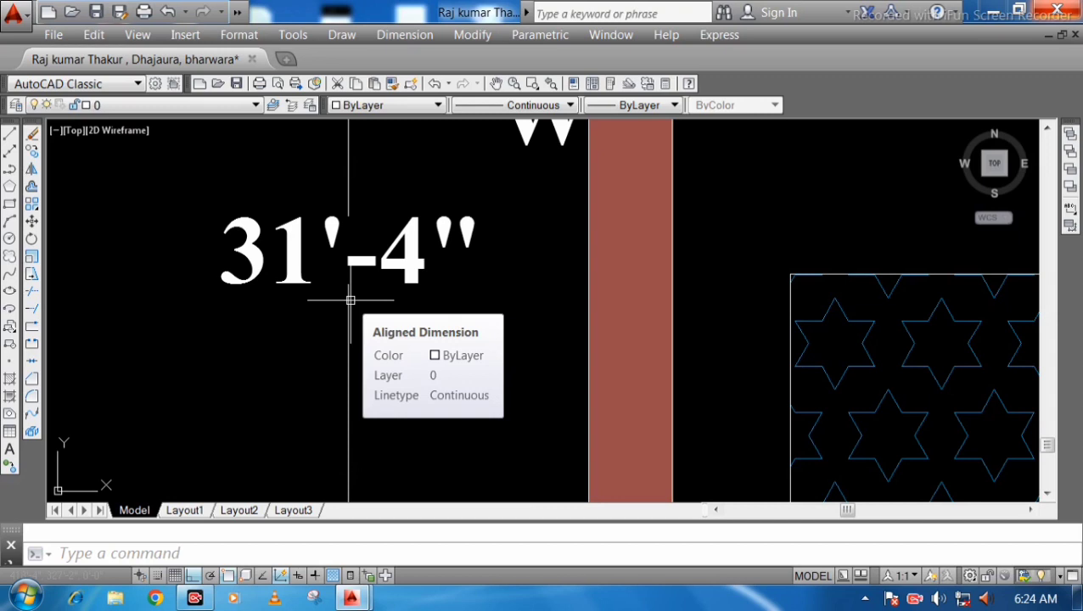
{"action": "type", "text": "d"}
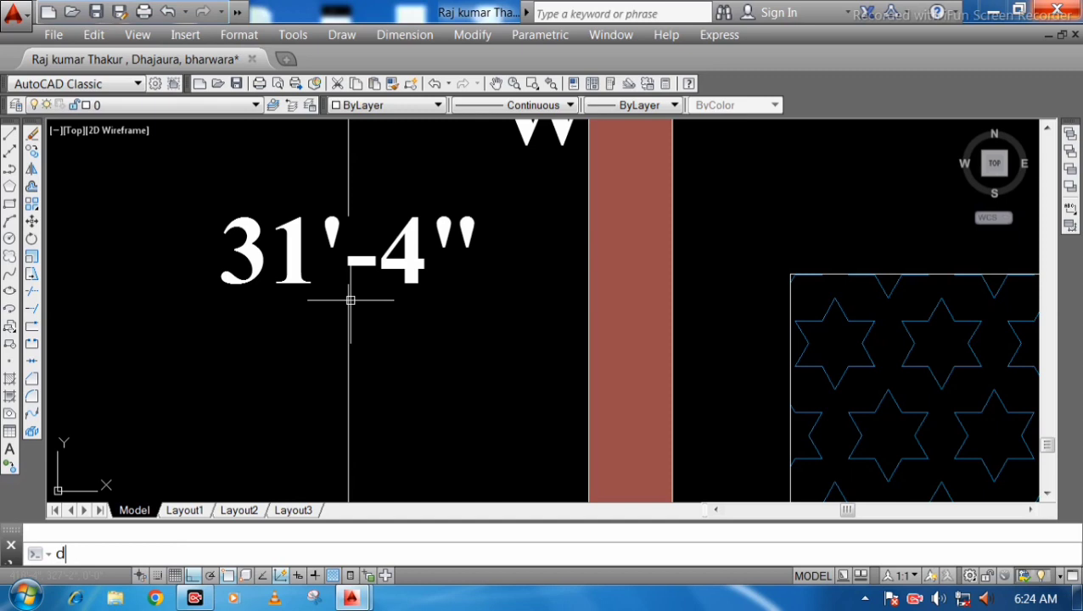
{"action": "type", "text": "imedit"}
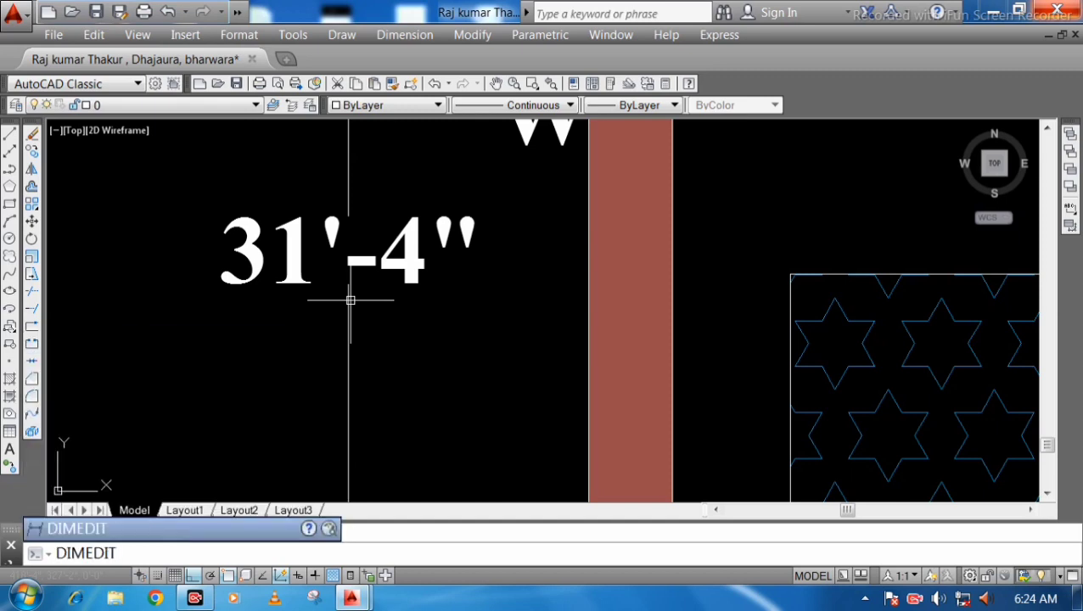
{"action": "key", "text": "Return"}
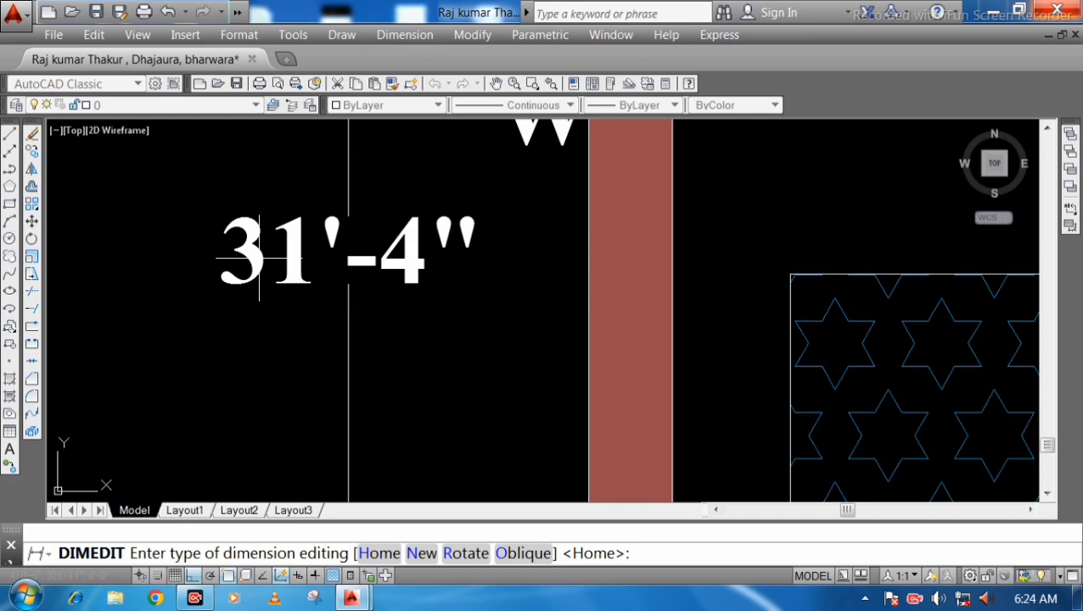
{"action": "type", "text": "n"}
{"action": "key", "text": "Return"}
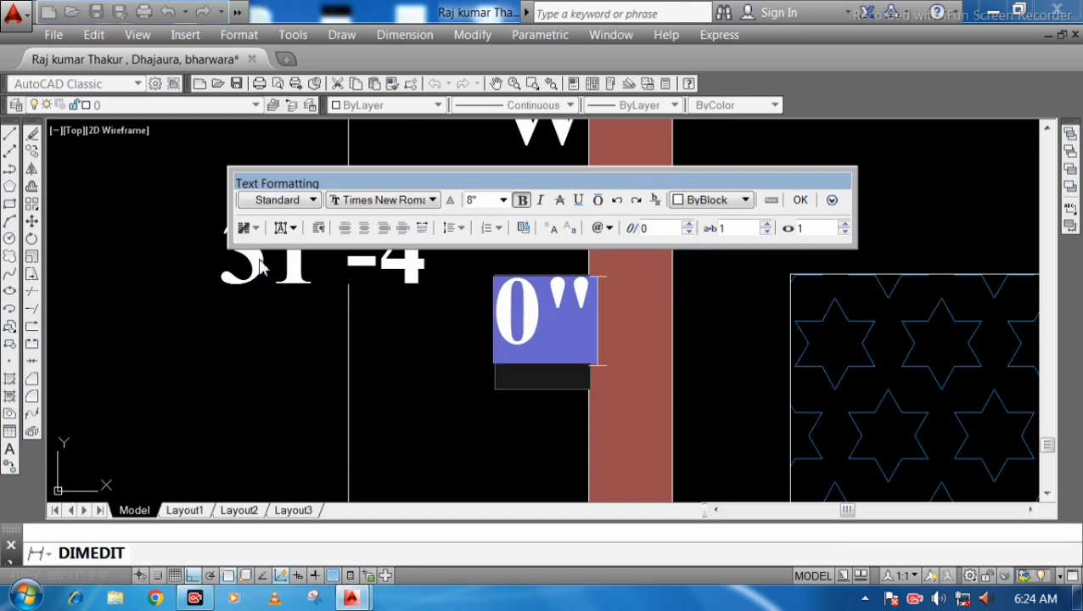
{"action": "key", "text": "Delete"}
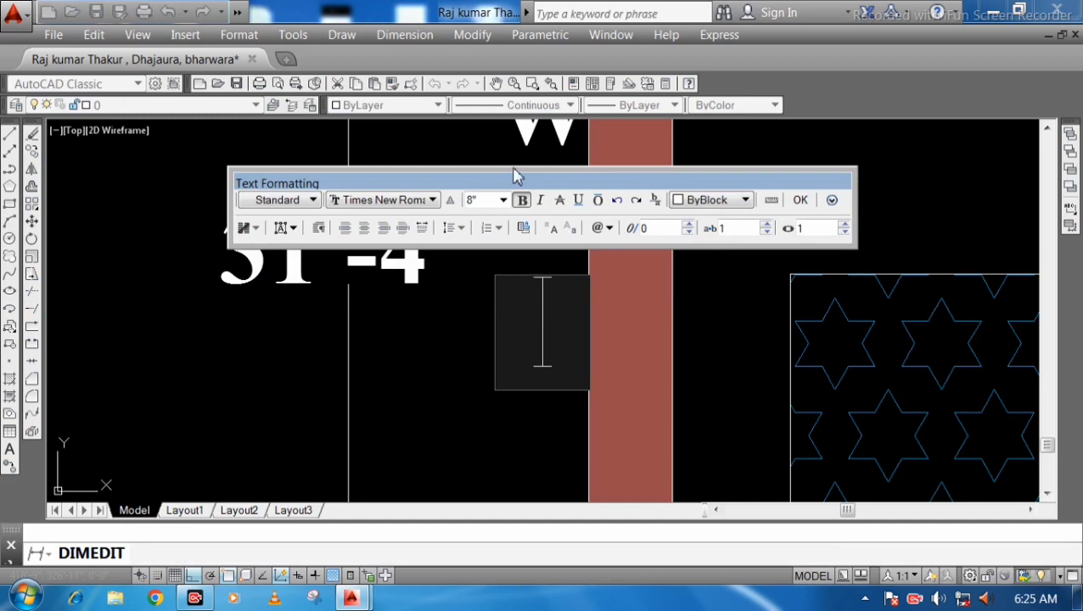
{"action": "left_click_drag", "start_coordinate": [430, 182], "coordinate": [448, 128]}
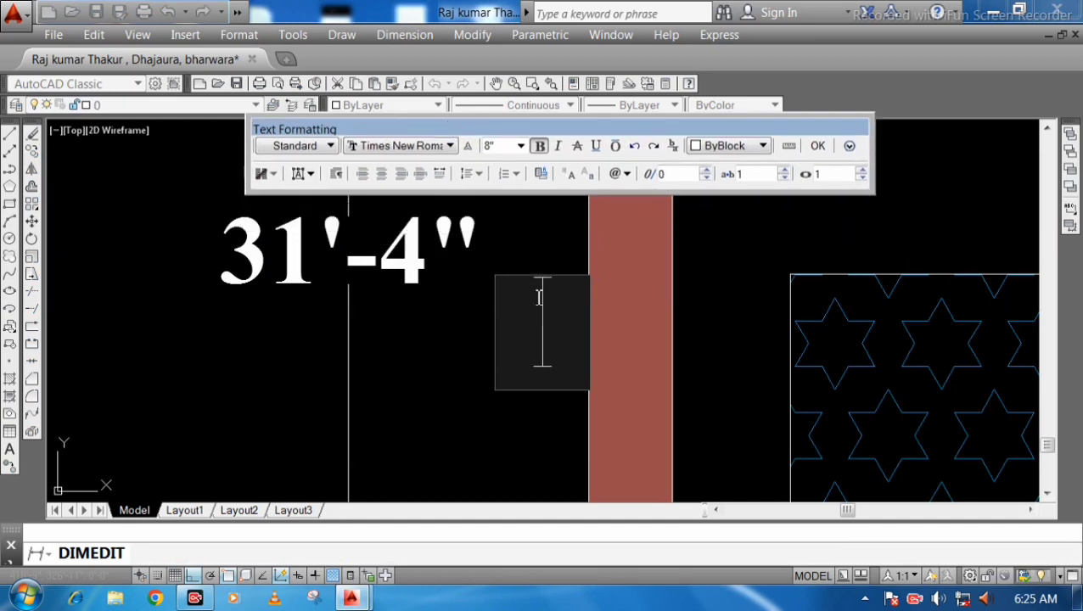
{"action": "type", "text": "32"}
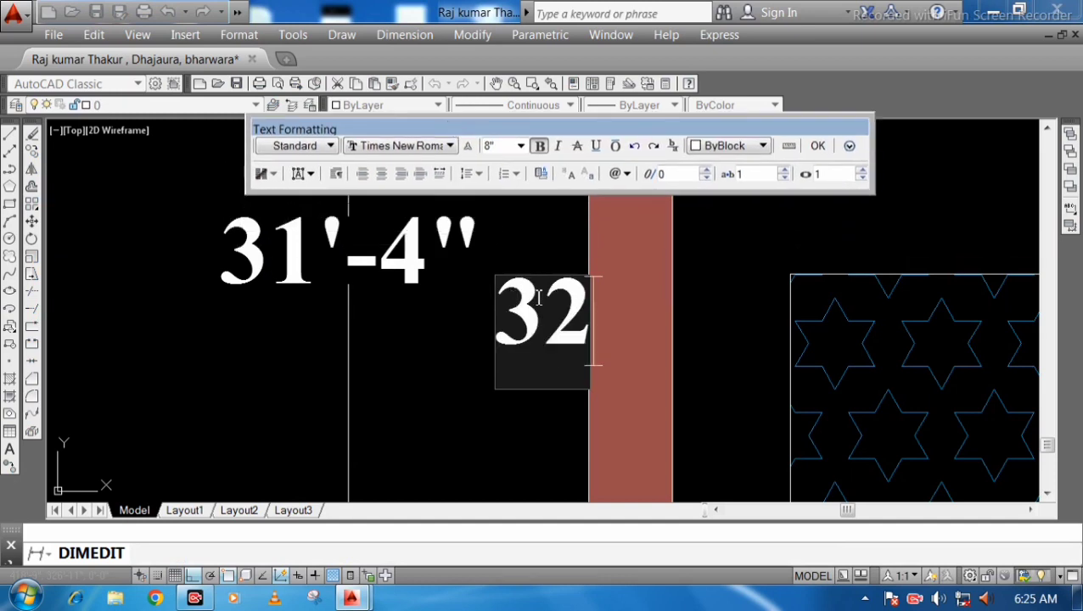
{"action": "type", "text": "'-"}
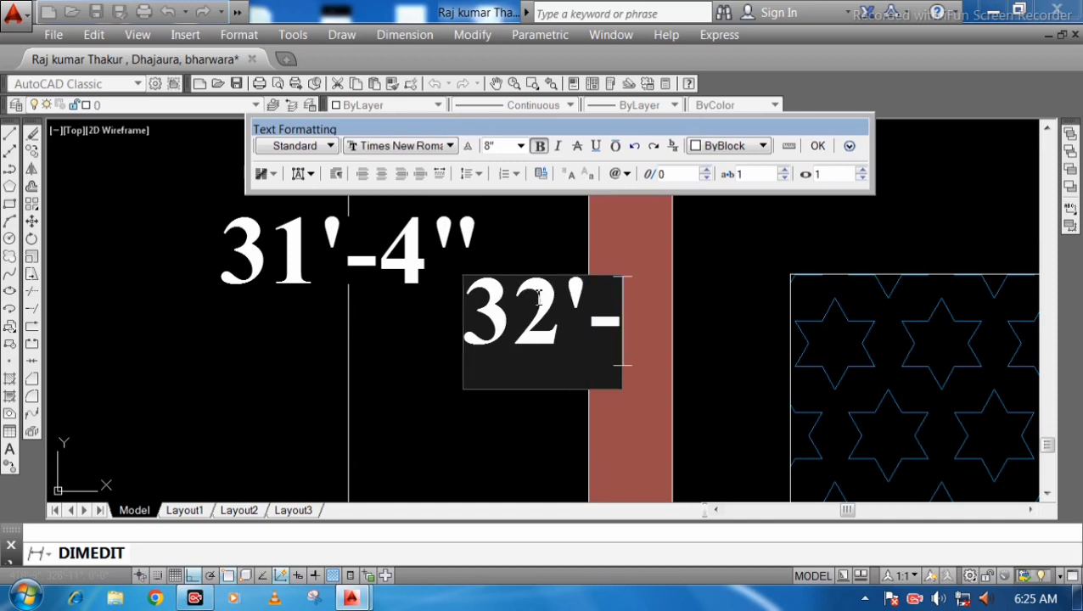
{"action": "type", "text": "0\""}
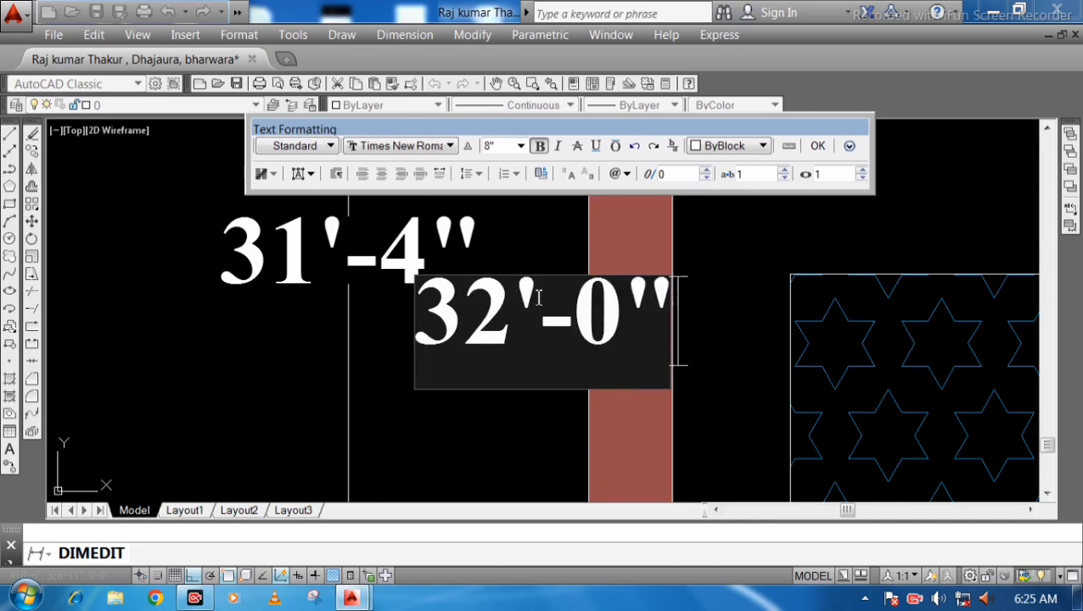
{"action": "left_click", "coordinate": [818, 145]}
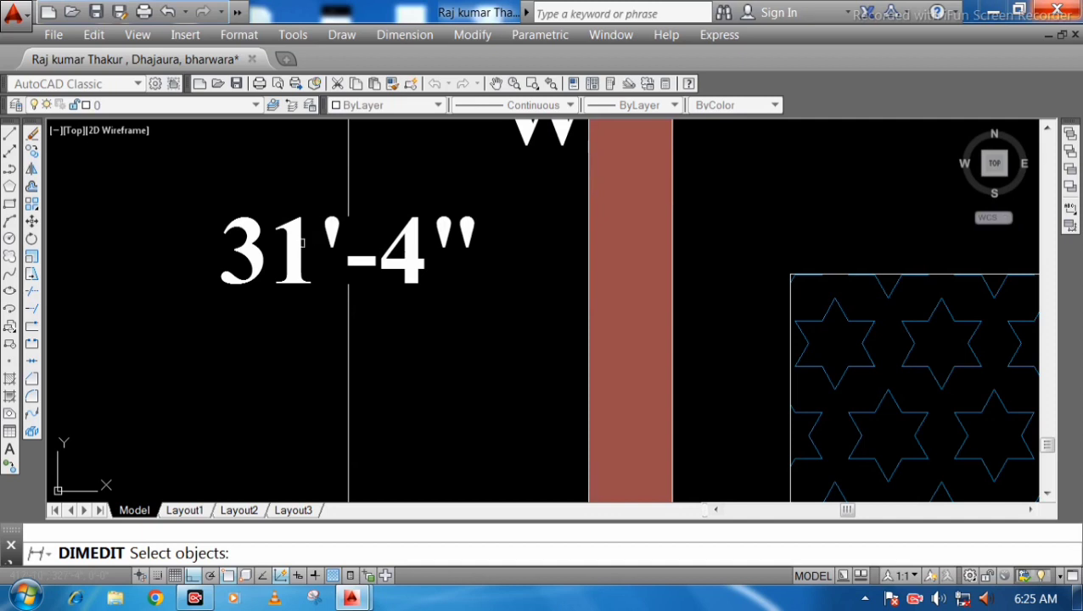
{"action": "left_click", "coordinate": [299, 242]}
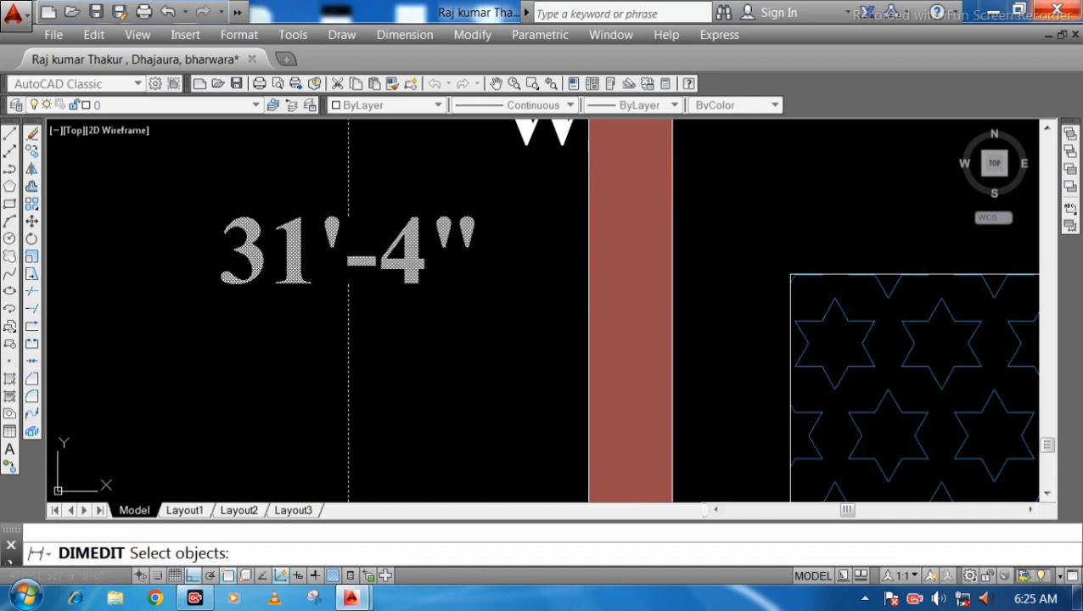
{"action": "key", "text": "Return"}
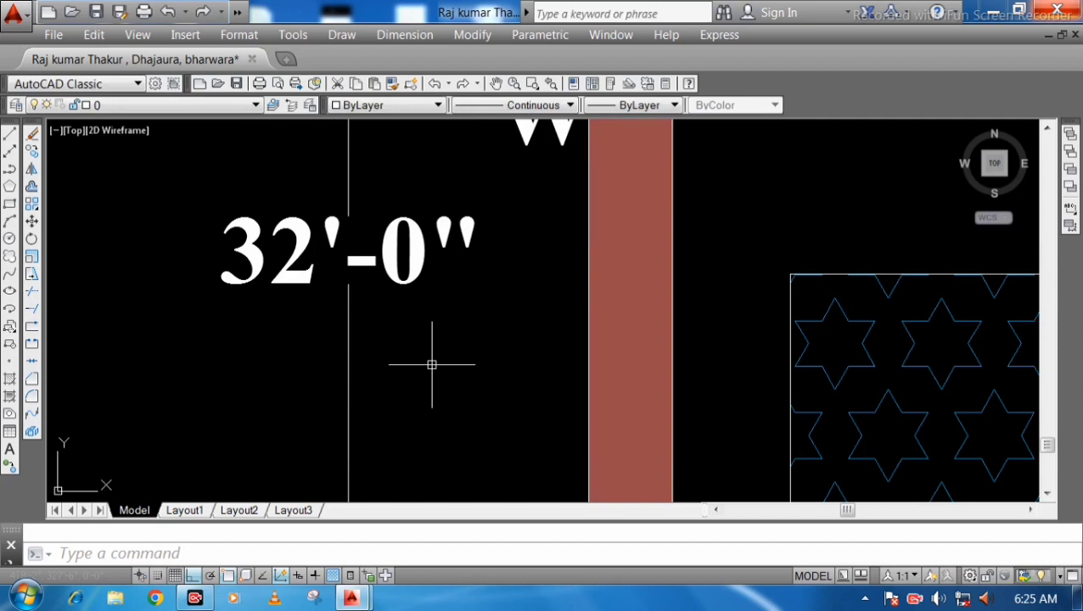
Step: Replace the text of the horizontal dimension below Flat 1's OPEN TO SKY label with 20'
{"action": "scroll", "coordinate": [432, 365], "scroll_direction": "down", "scroll_amount": 6}
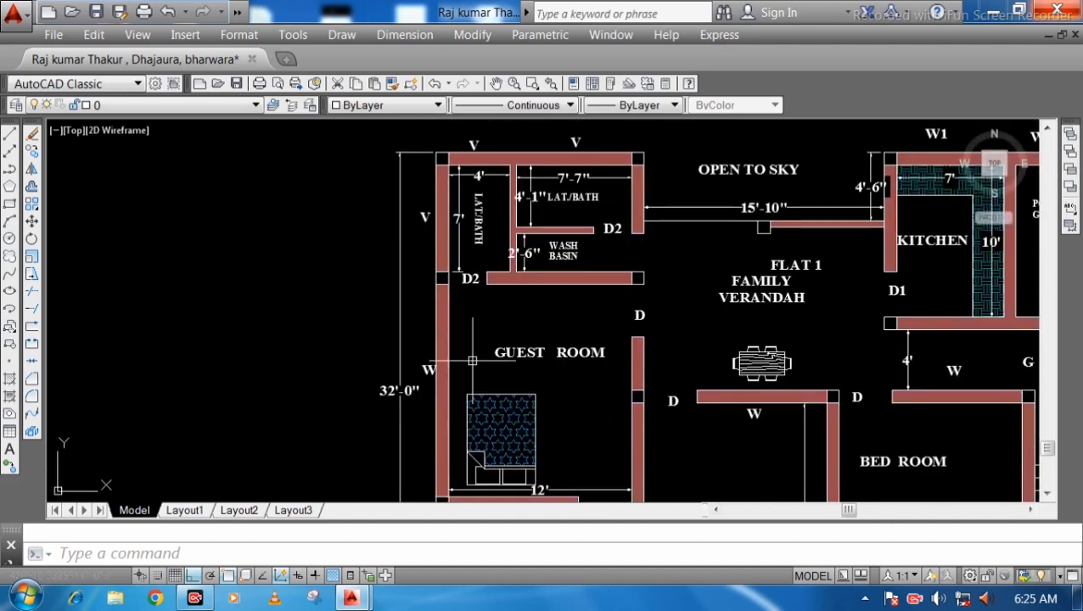
{"action": "middle_click_drag", "start_coordinate": [451, 369], "coordinate": [354, 388]}
{"action": "scroll", "coordinate": [655, 240], "scroll_direction": "up", "scroll_amount": 5}
{"action": "middle_click_drag", "start_coordinate": [667, 221], "coordinate": [503, 255]}
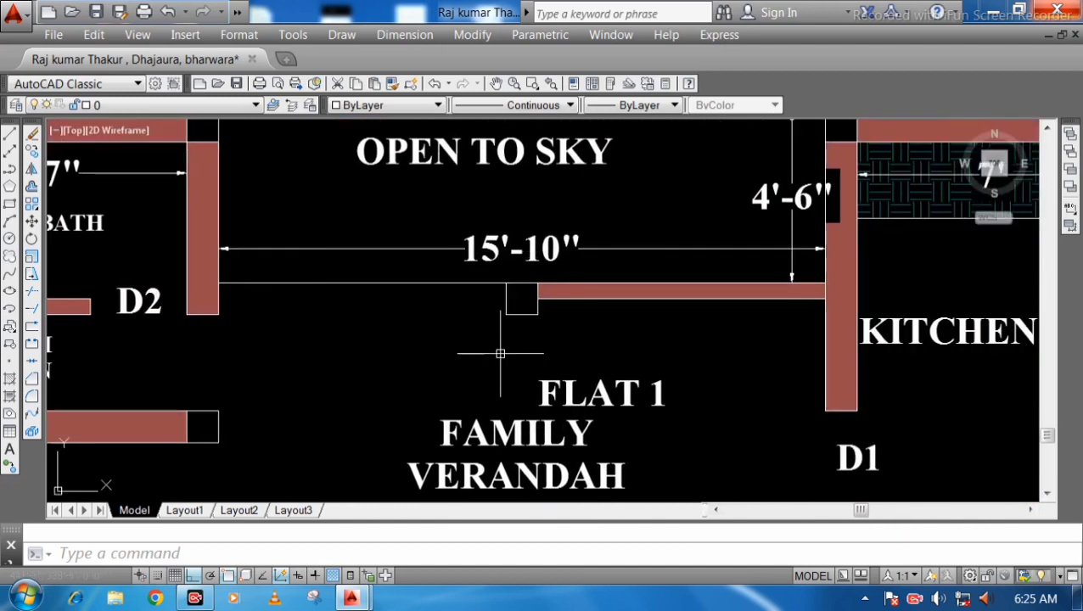
{"action": "double_click", "coordinate": [497, 248]}
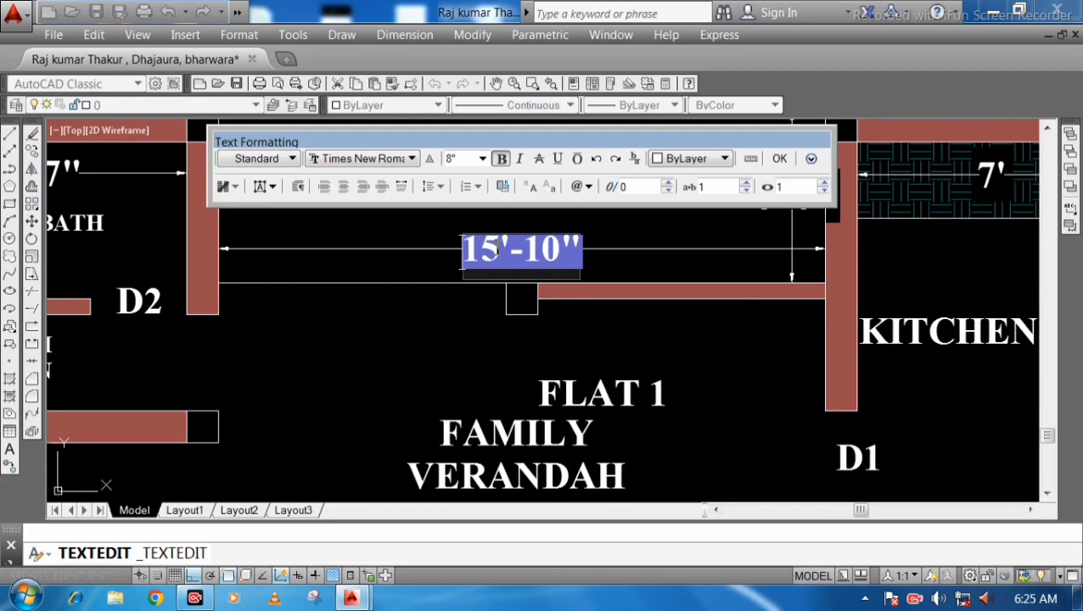
{"action": "key", "text": "Delete"}
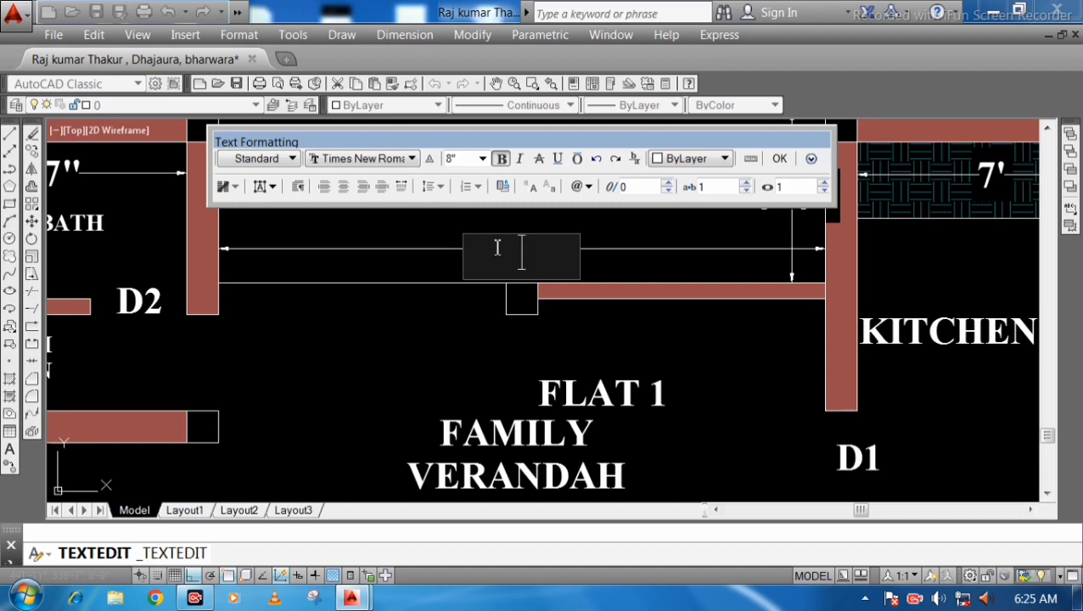
{"action": "type", "text": "20'"}
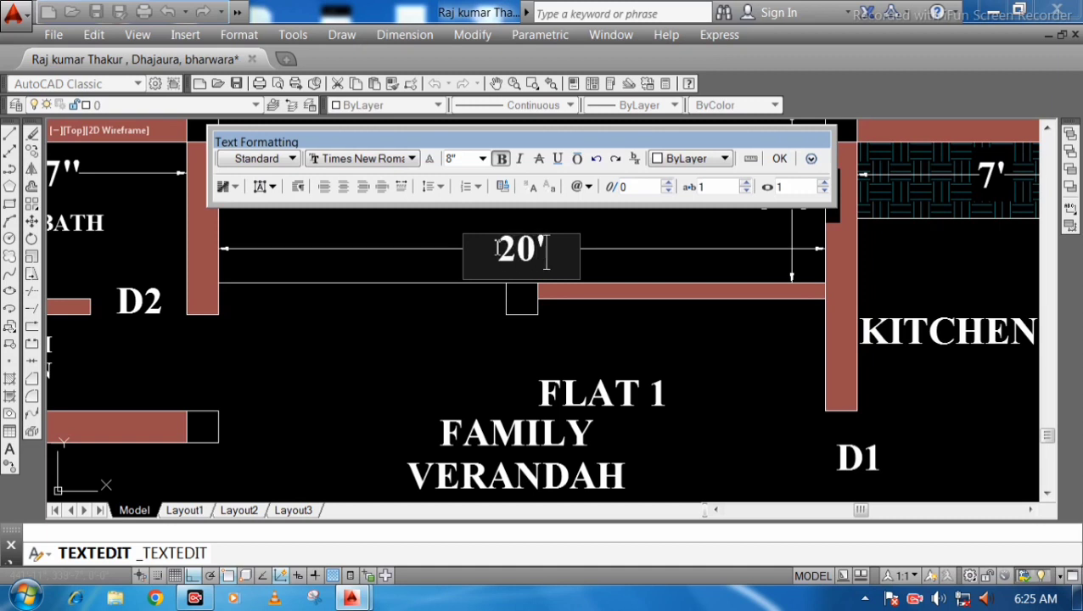
{"action": "left_click", "coordinate": [779, 160]}
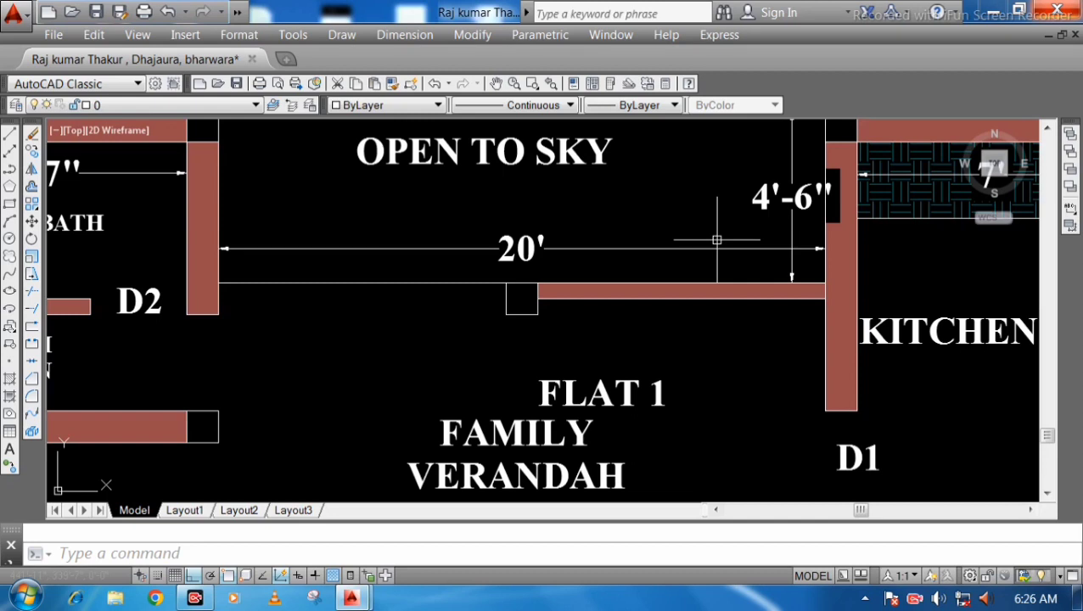
Step: Replace the text of the vertical dimension between Flat 1's open-to-sky area and kitchen with 5', and choose Red as the text colour
{"action": "scroll", "coordinate": [718, 240], "scroll_direction": "down", "scroll_amount": 6}
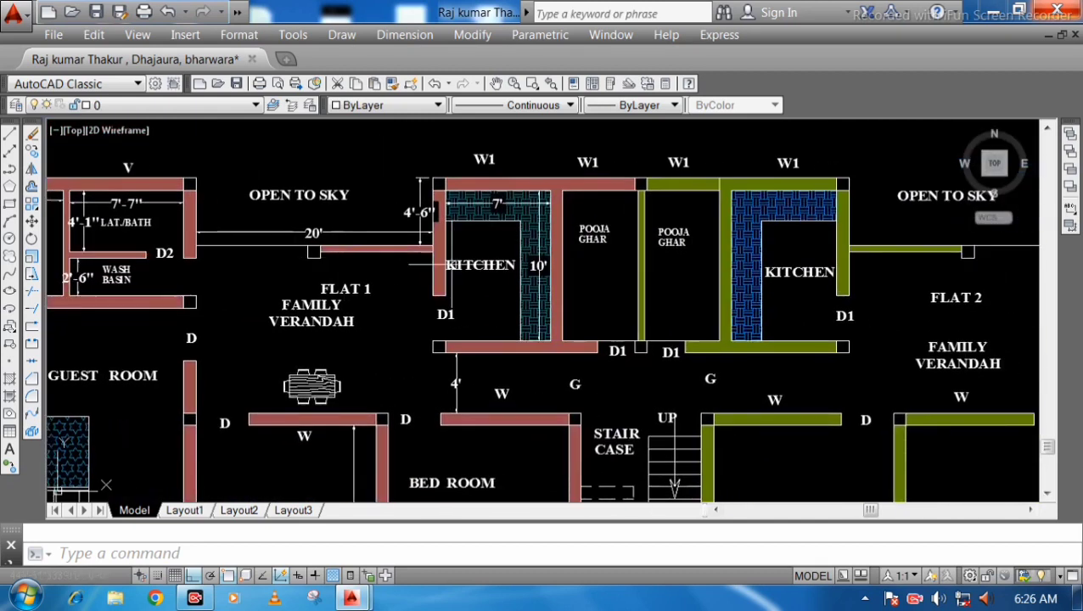
{"action": "scroll", "coordinate": [450, 255], "scroll_direction": "up", "scroll_amount": 6}
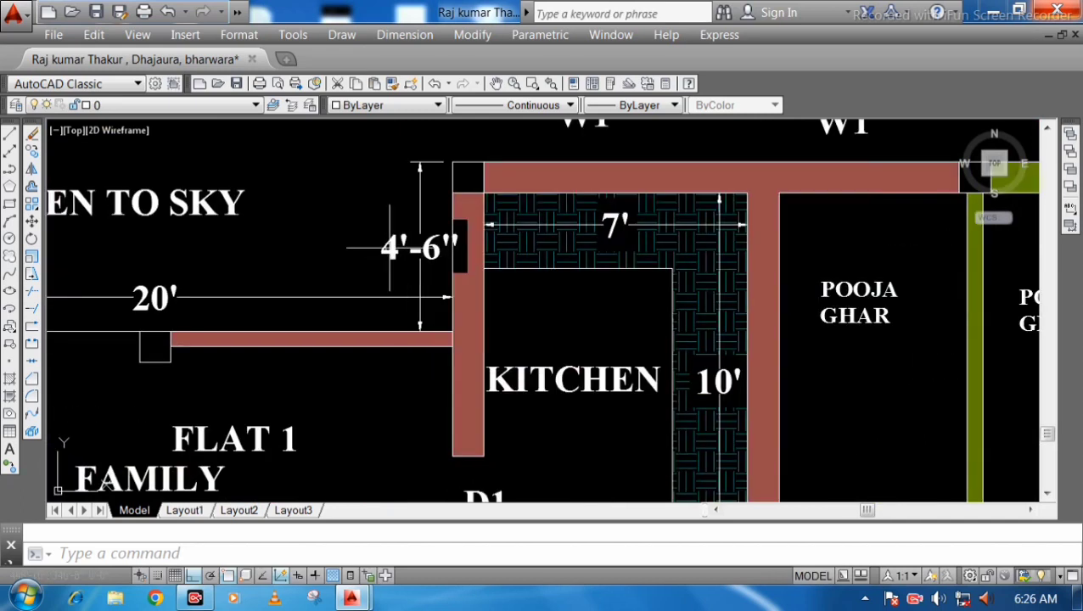
{"action": "left_click", "coordinate": [390, 249]}
{"action": "double_click", "coordinate": [389, 249]}
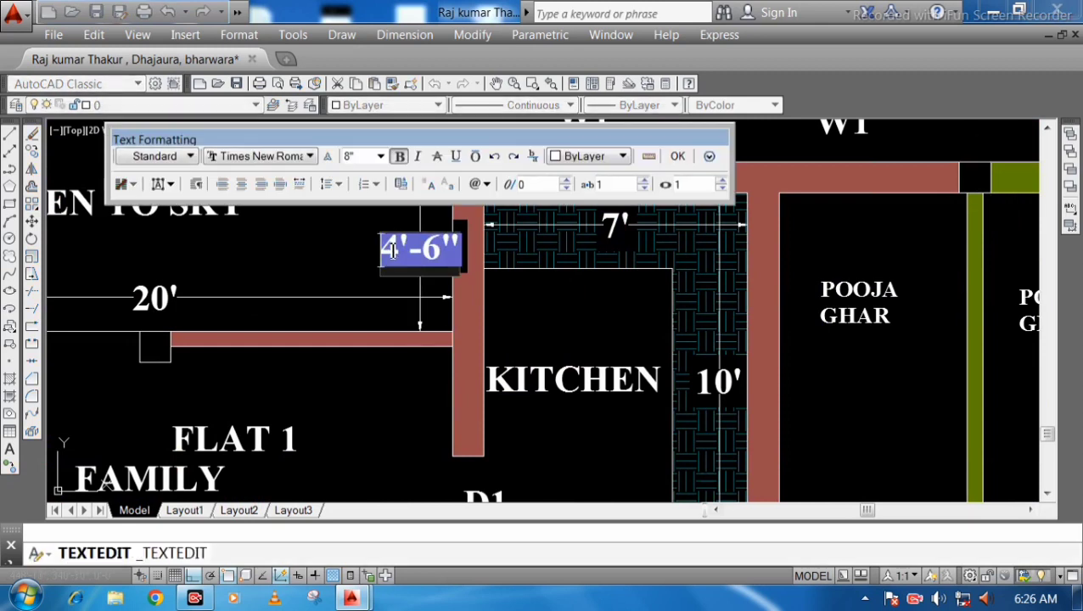
{"action": "key", "text": "BackSpace"}
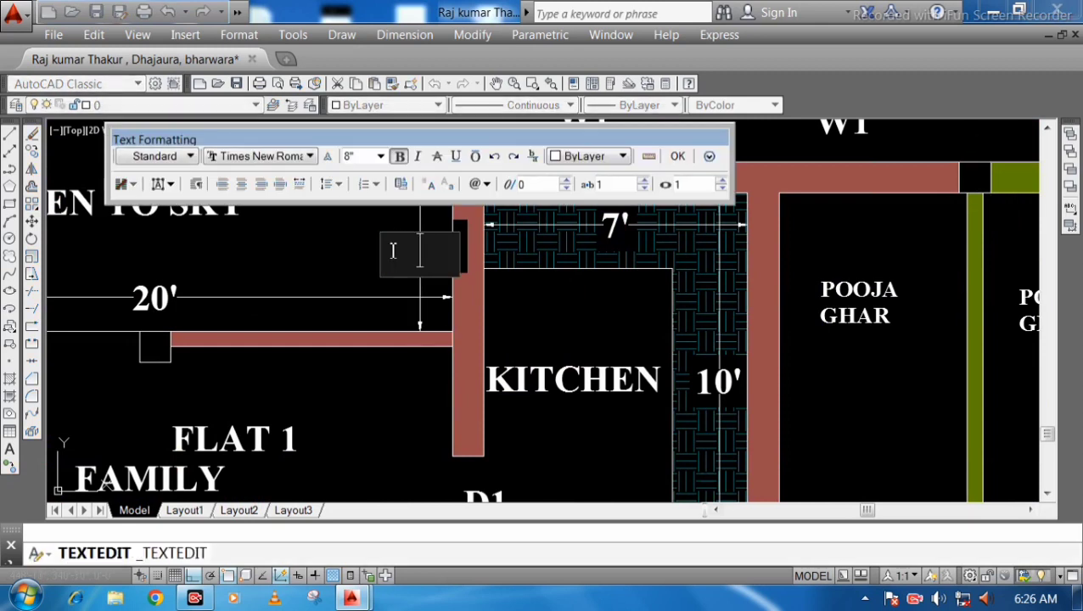
{"action": "type", "text": "5'"}
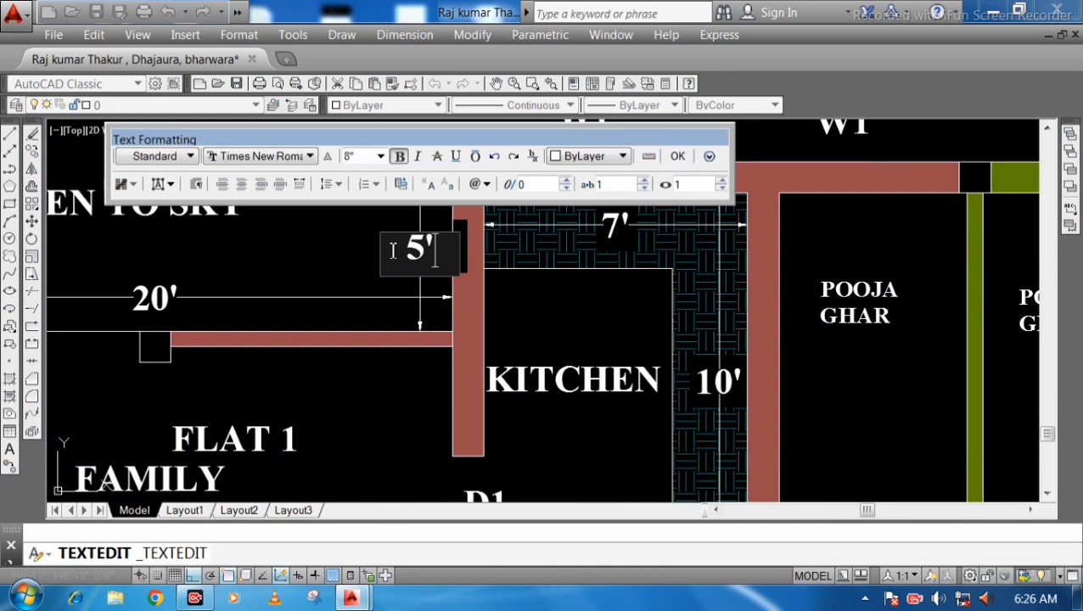
{"action": "left_click", "coordinate": [622, 156]}
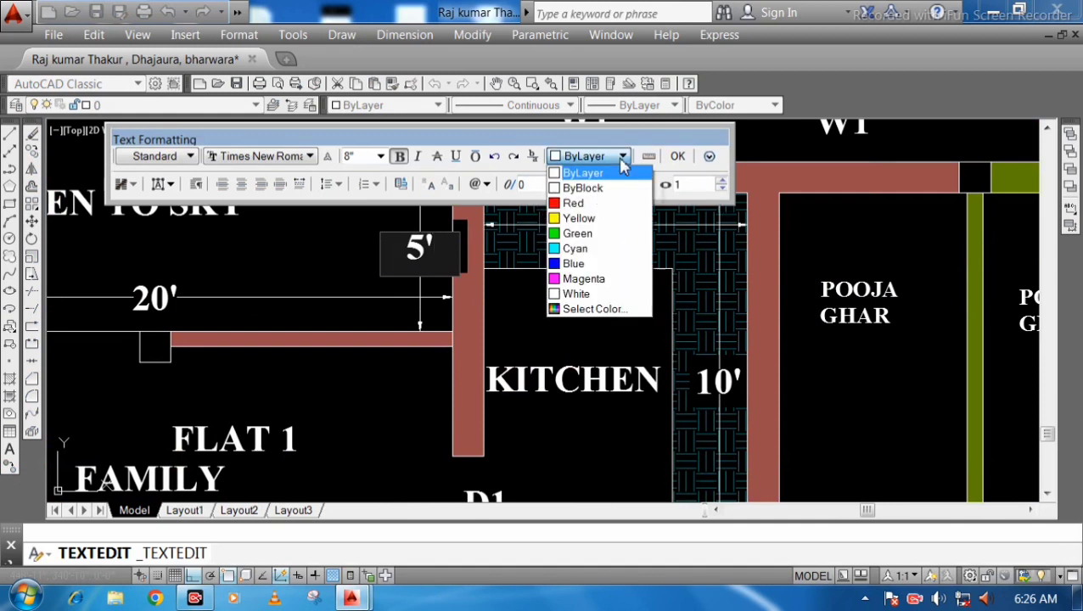
{"action": "left_click", "coordinate": [573, 206]}
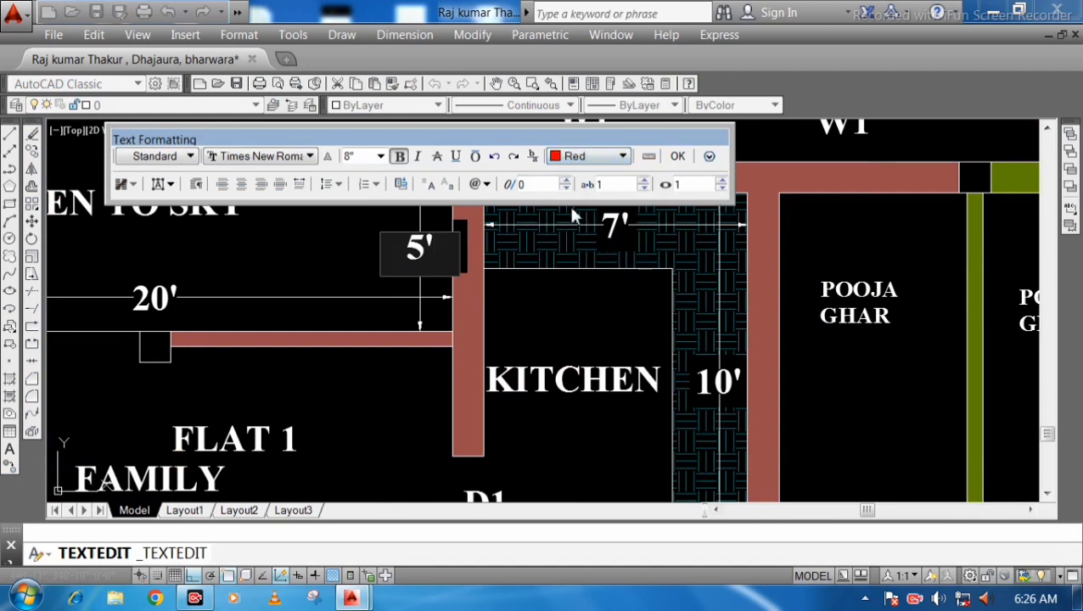
{"action": "left_click", "coordinate": [678, 156]}
Step: Set the GROUND FLOOR PLAN title's text height to 15 inches and widen its text column to about 23'-8"
{"action": "scroll", "coordinate": [356, 327], "scroll_direction": "down", "scroll_amount": 3}
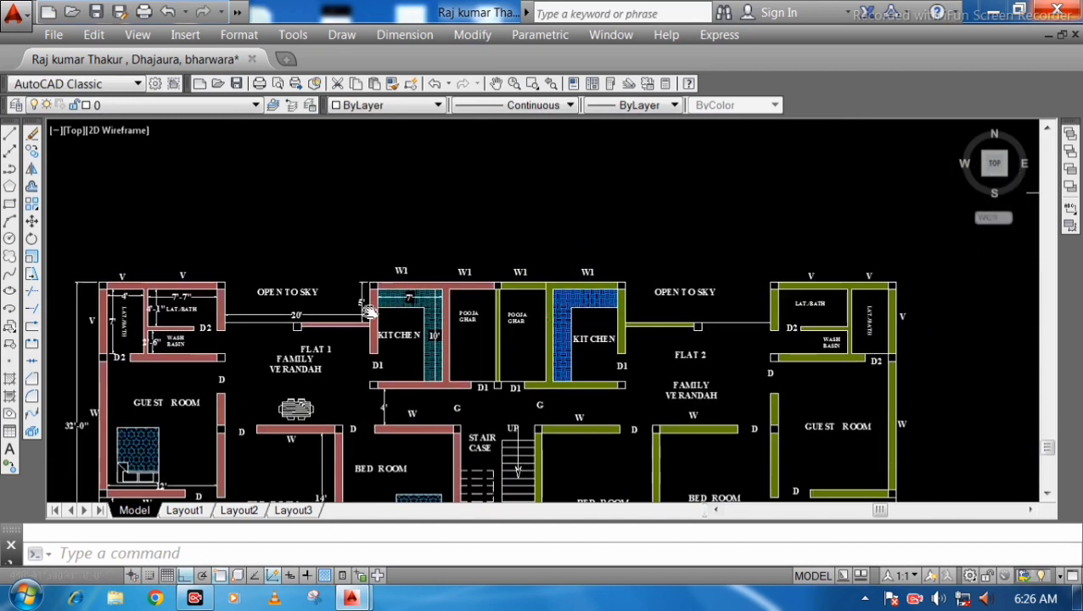
{"action": "scroll", "coordinate": [558, 394], "scroll_direction": "down", "scroll_amount": 2}
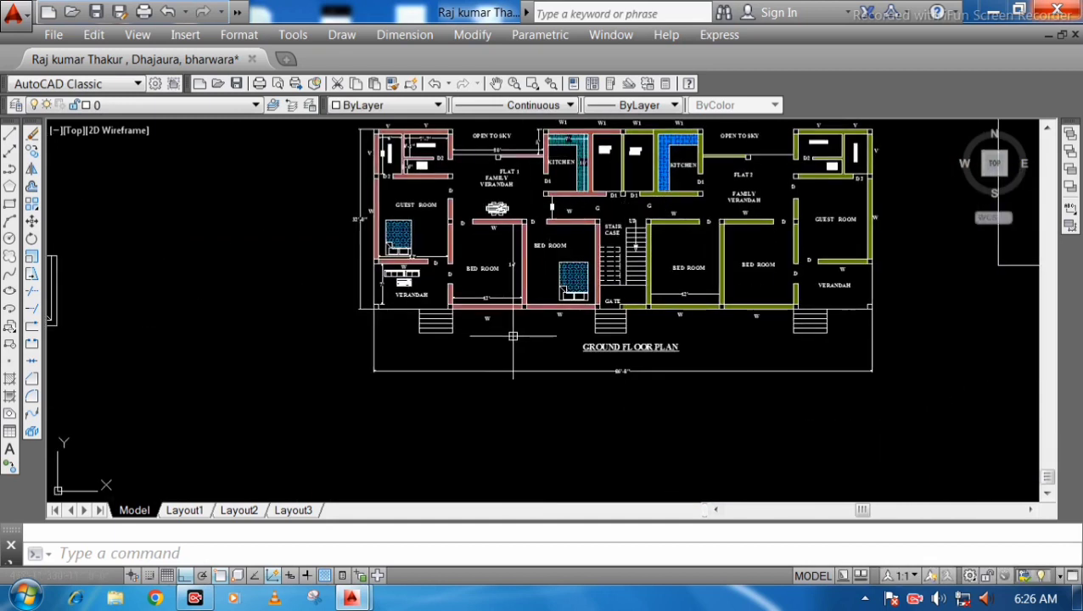
{"action": "scroll", "coordinate": [647, 372], "scroll_direction": "up", "scroll_amount": 5}
{"action": "middle_click_drag", "start_coordinate": [647, 372], "coordinate": [309, 370]}
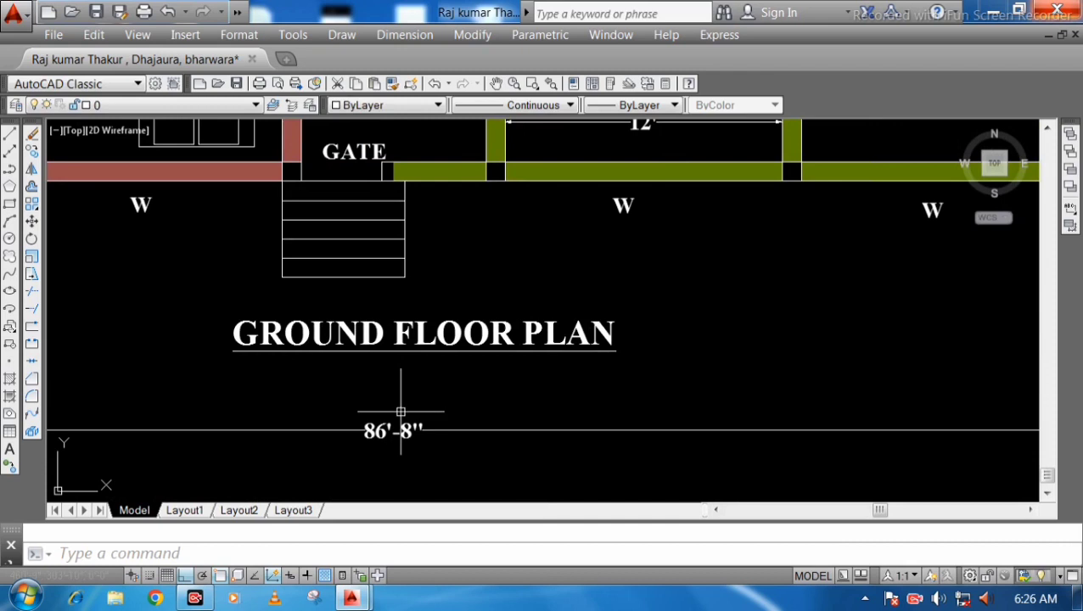
{"action": "double_click", "coordinate": [469, 338]}
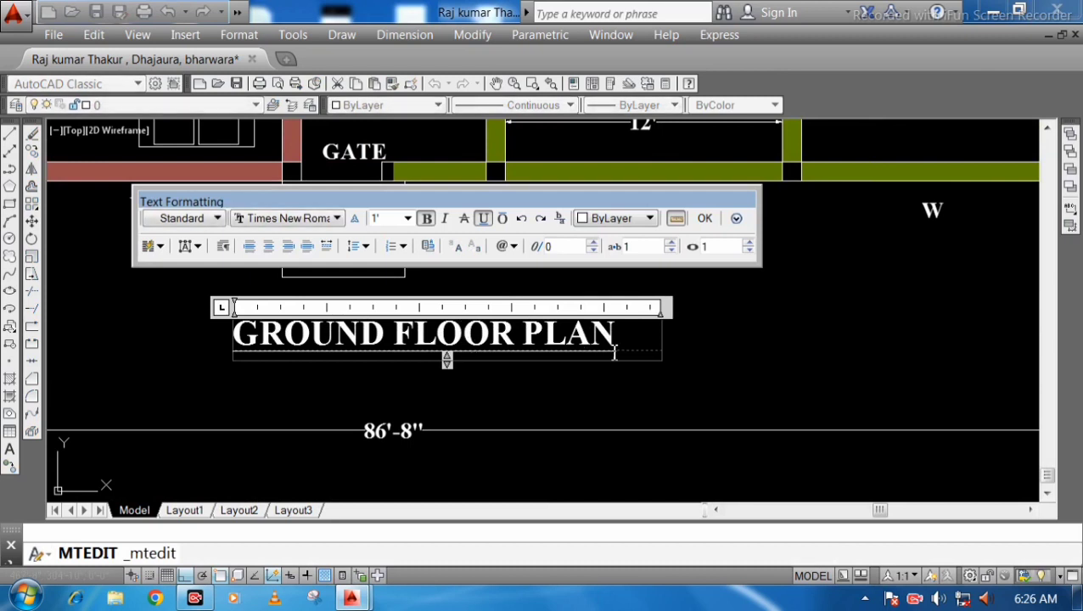
{"action": "left_click_drag", "start_coordinate": [620, 339], "coordinate": [194, 329]}
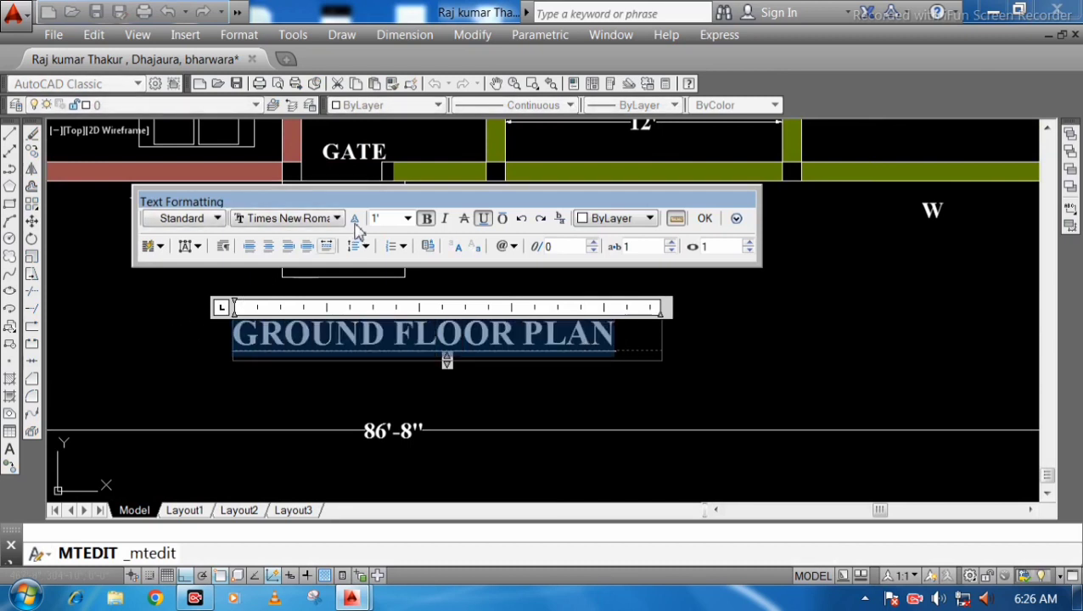
{"action": "left_click", "coordinate": [382, 219]}
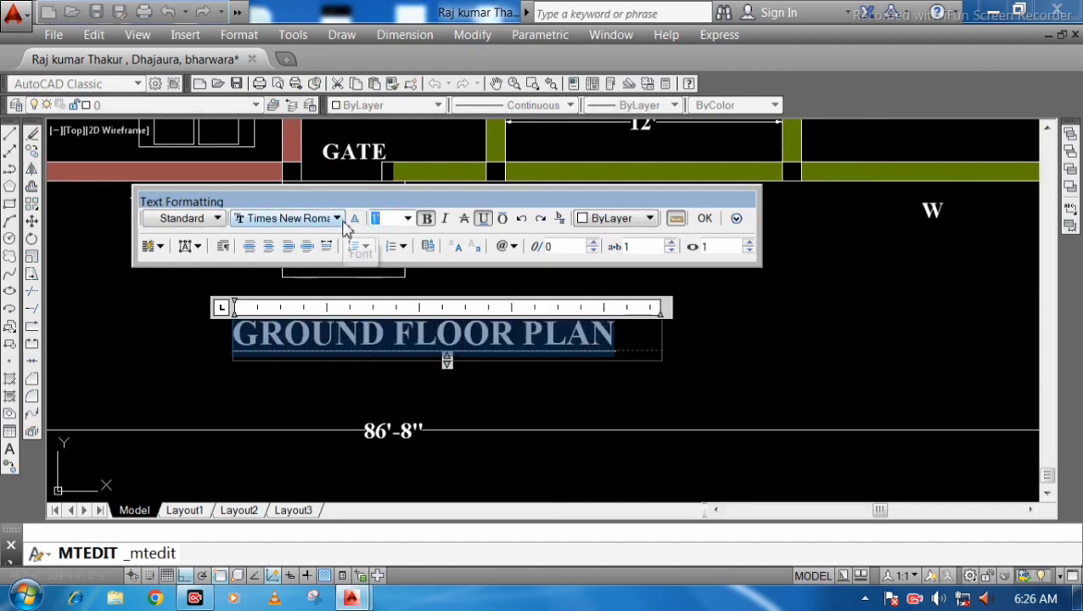
{"action": "type", "text": "15"}
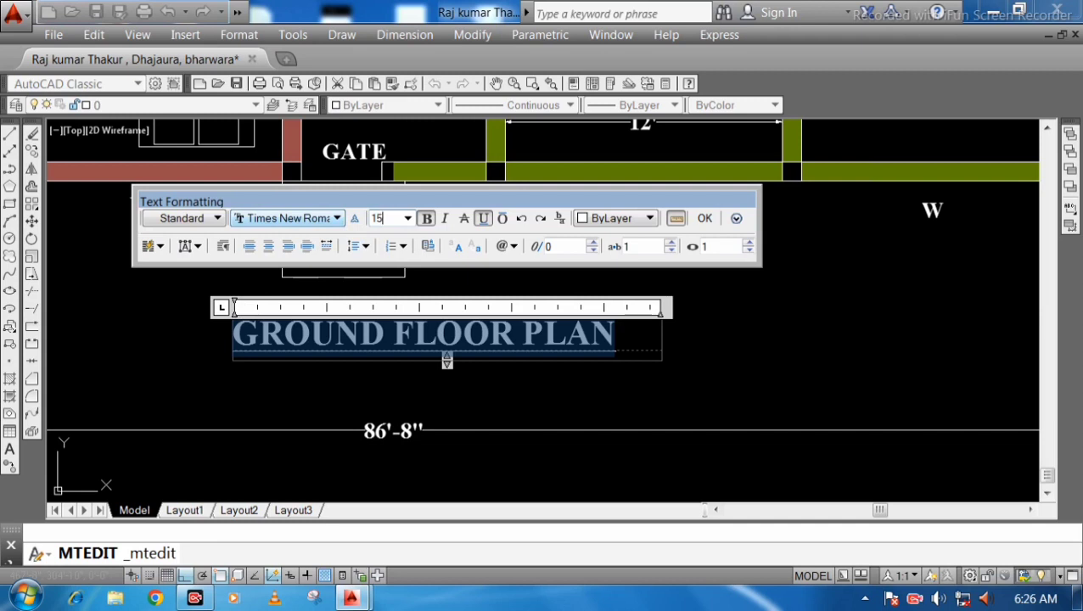
{"action": "key", "text": "Return"}
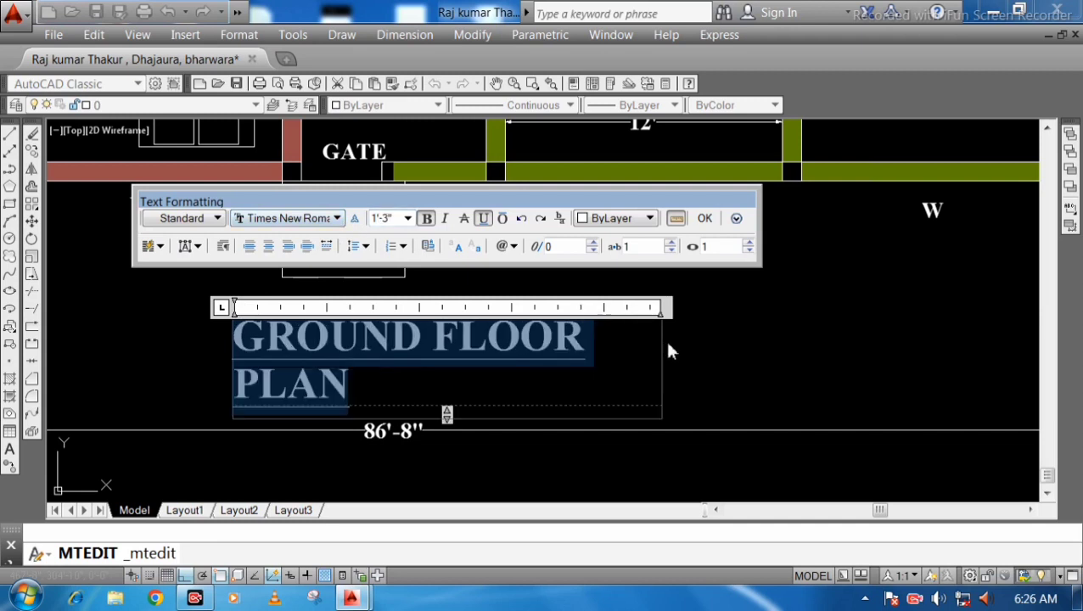
{"action": "left_click_drag", "start_coordinate": [663, 308], "coordinate": [782, 324]}
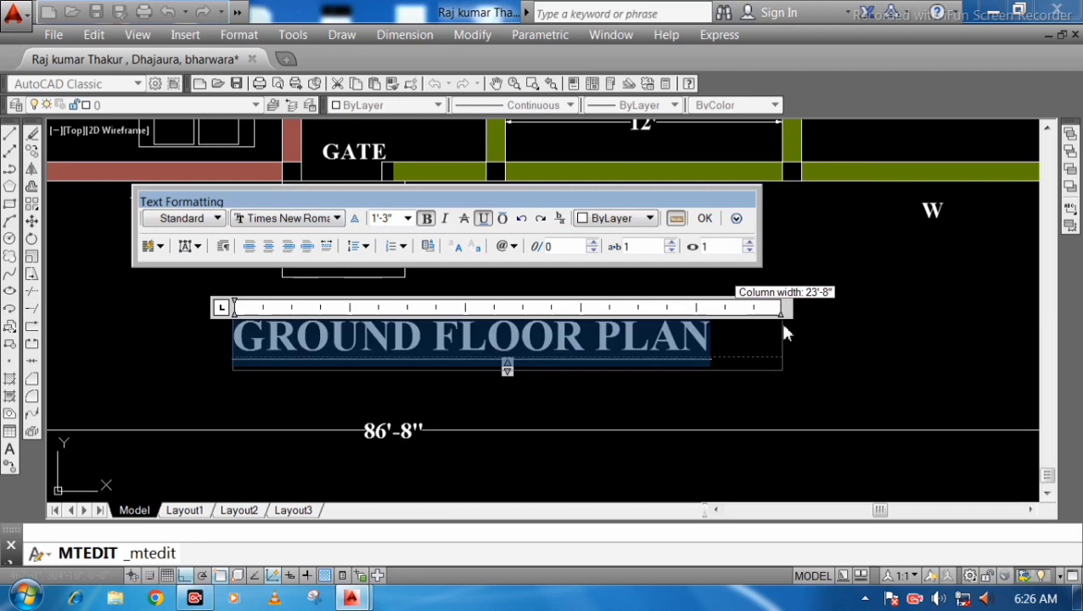
Step: Change the GROUND FLOOR PLAN title's text colour to Red and accept the edit
{"action": "left_click", "coordinate": [649, 218]}
{"action": "left_click", "coordinate": [614, 263]}
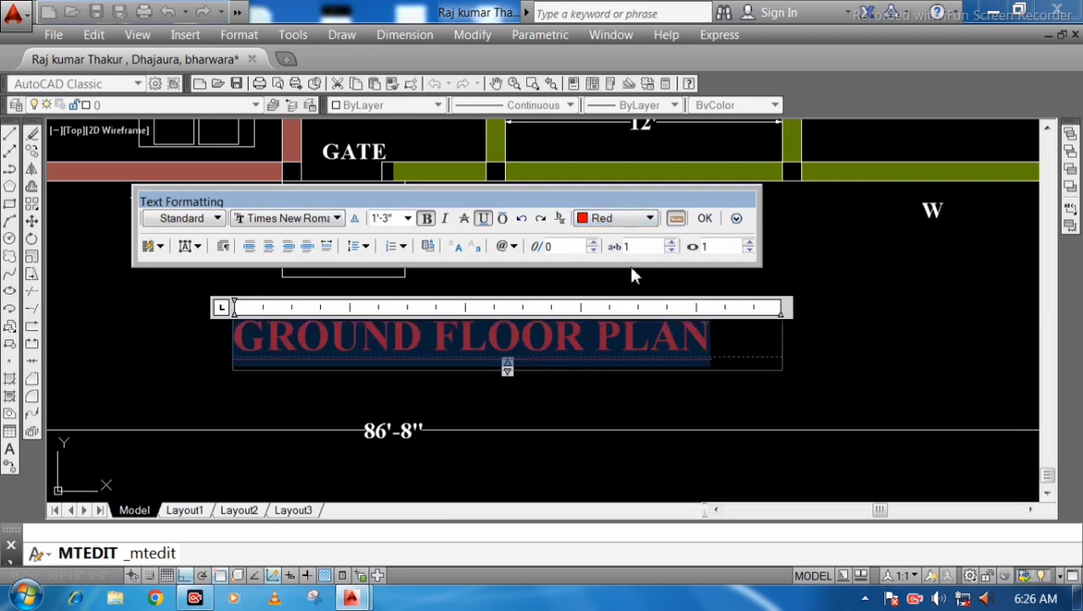
{"action": "left_click", "coordinate": [704, 219]}
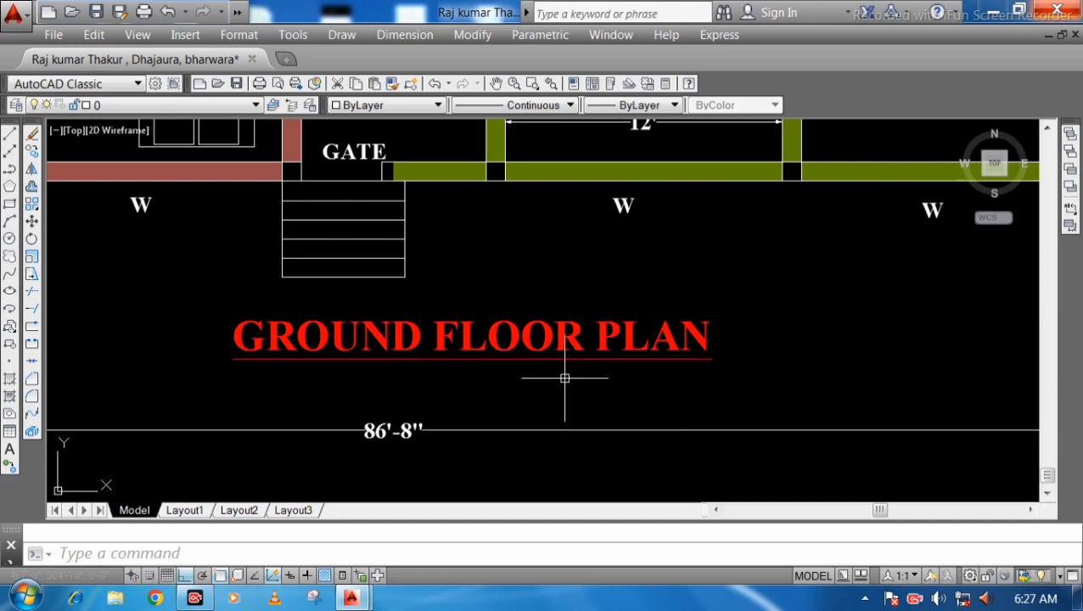
Step: Use MTEDIT to change the text colour of the GROUND FLOOR PLAN title to Green
{"action": "type", "text": "m"}
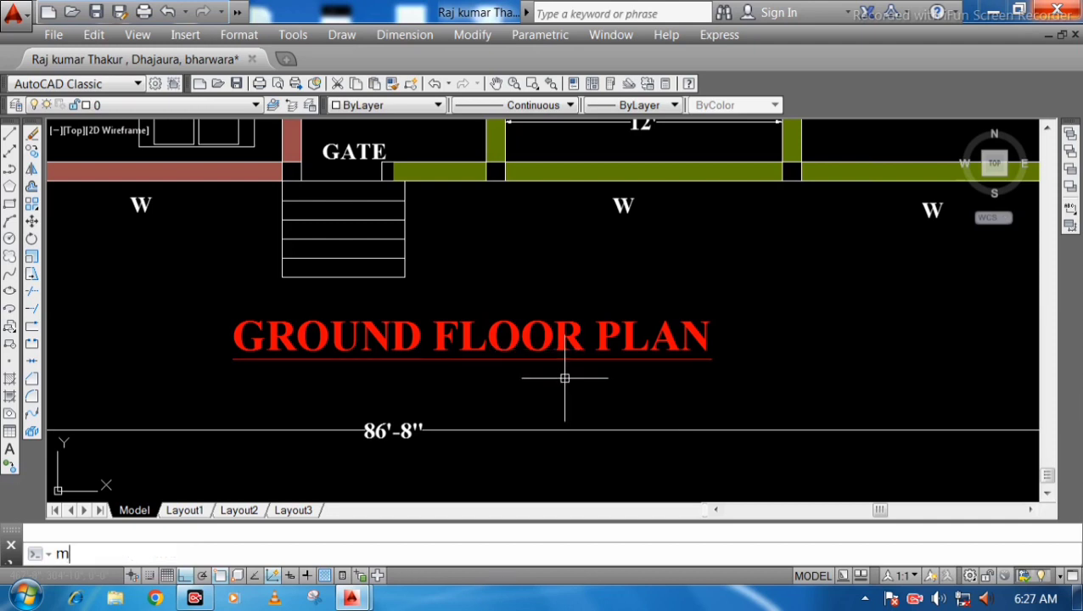
{"action": "type", "text": "tedit"}
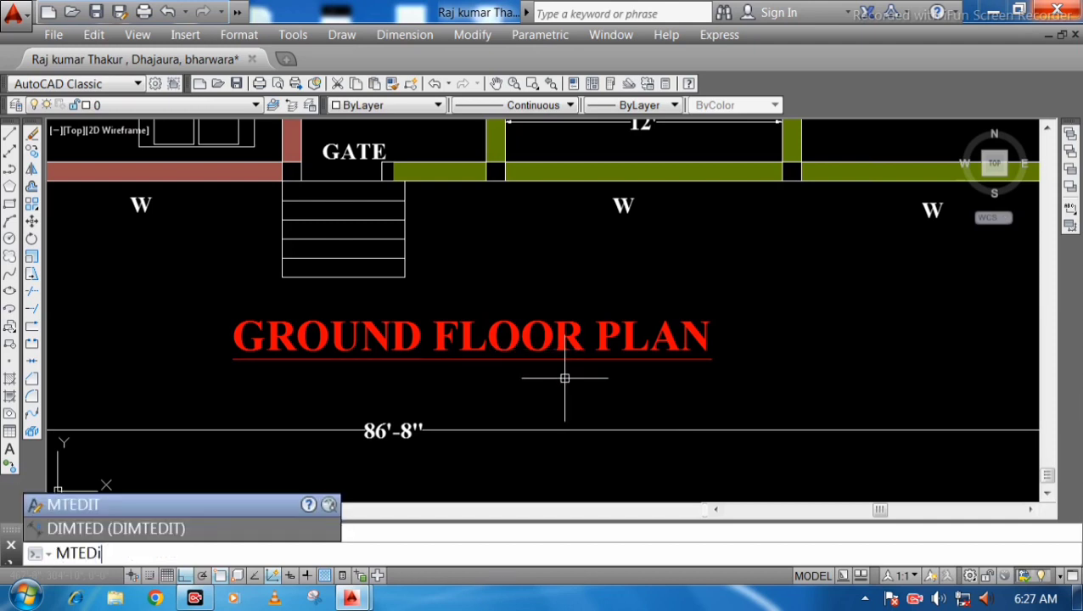
{"action": "key", "text": "Return"}
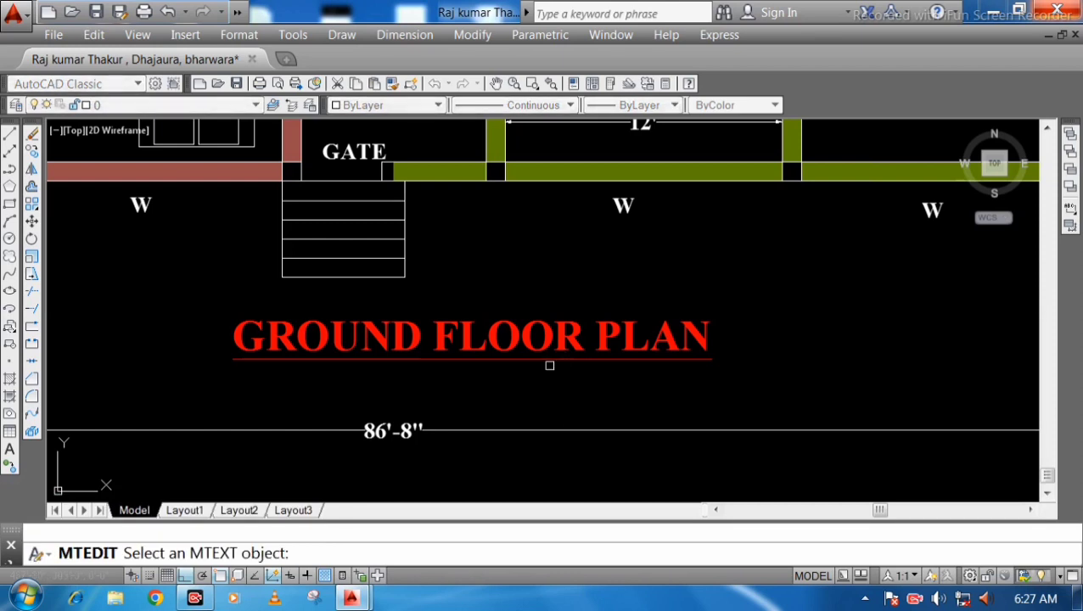
{"action": "left_click", "coordinate": [533, 333]}
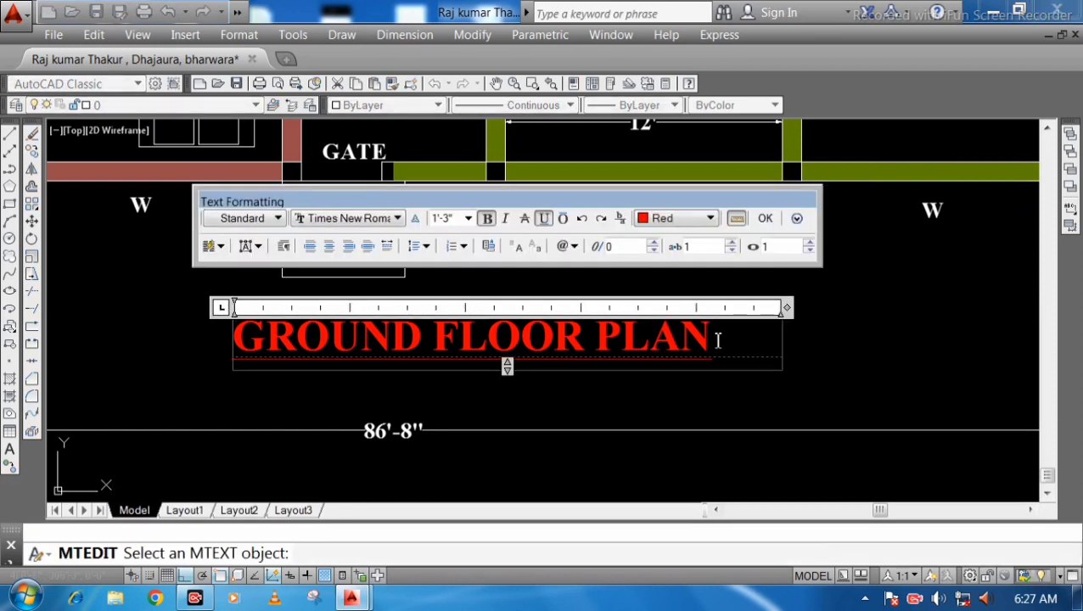
{"action": "left_click_drag", "start_coordinate": [718, 336], "coordinate": [203, 341]}
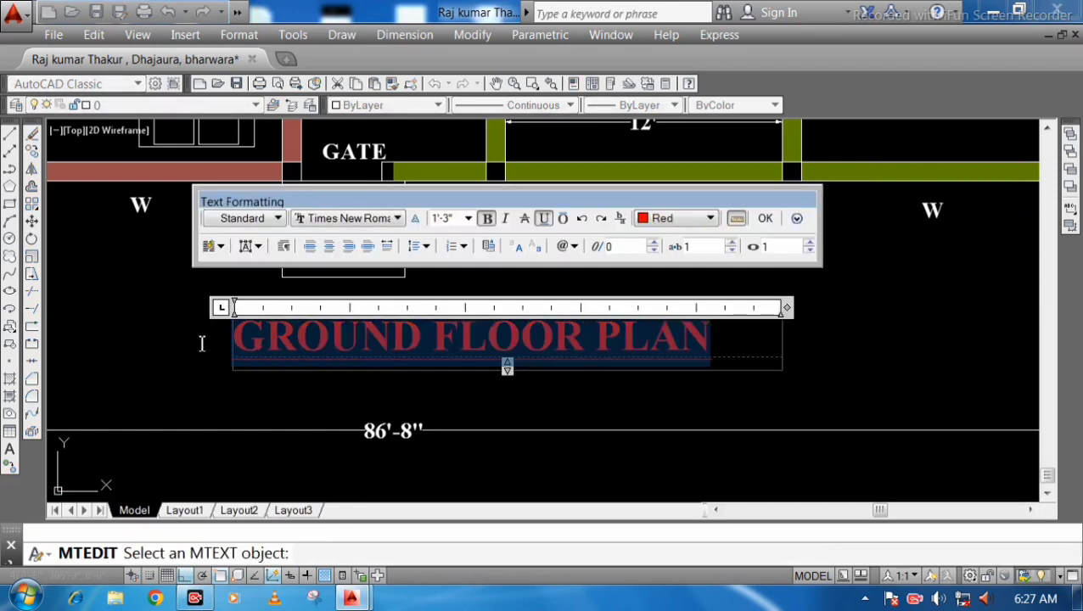
{"action": "left_click", "coordinate": [710, 219]}
{"action": "left_click", "coordinate": [679, 297]}
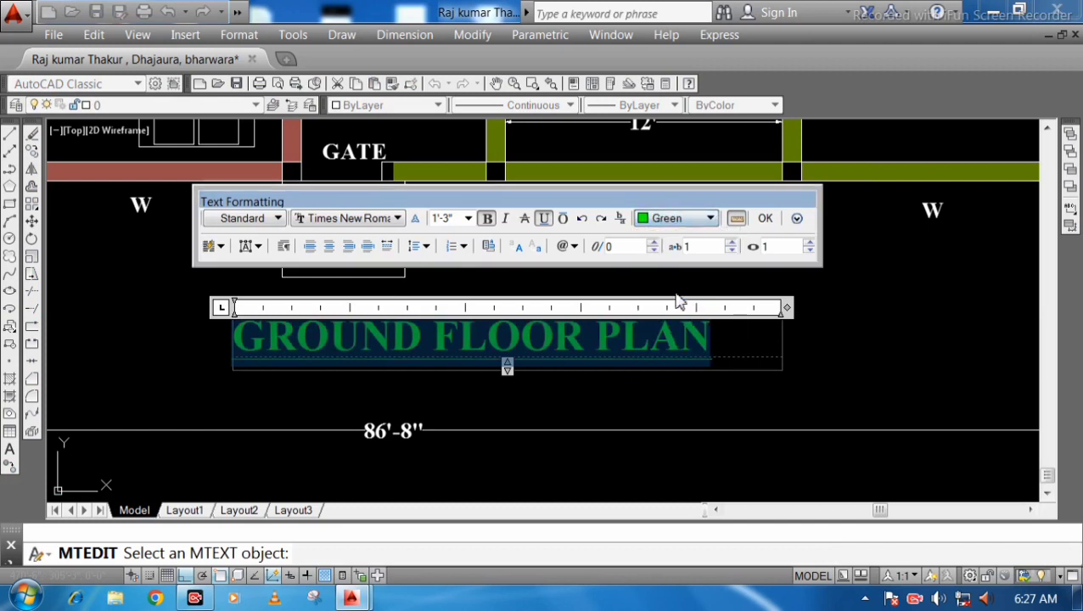
{"action": "left_click", "coordinate": [764, 218]}
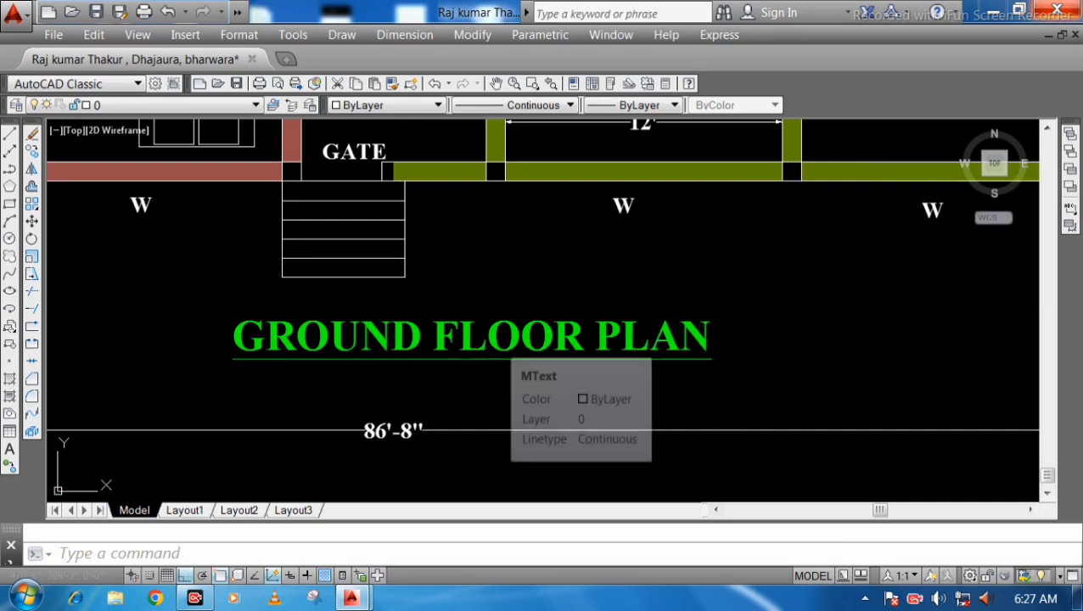
Step: Reopen the GROUND FLOOR PLAN title for editing and set its text height to 1'
{"action": "double_click", "coordinate": [502, 346]}
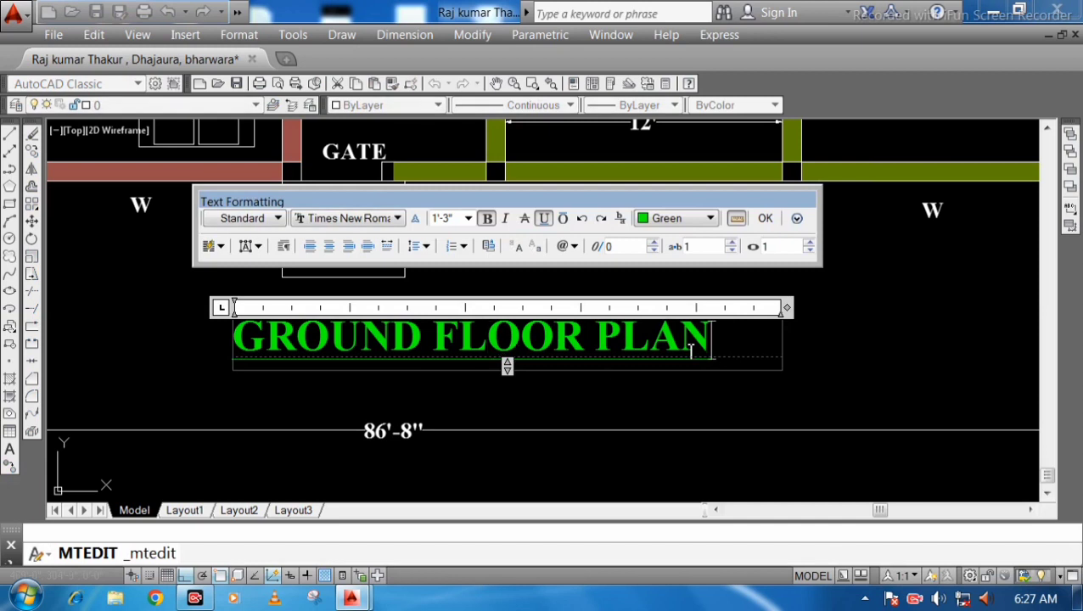
{"action": "left_click_drag", "start_coordinate": [710, 338], "coordinate": [102, 347]}
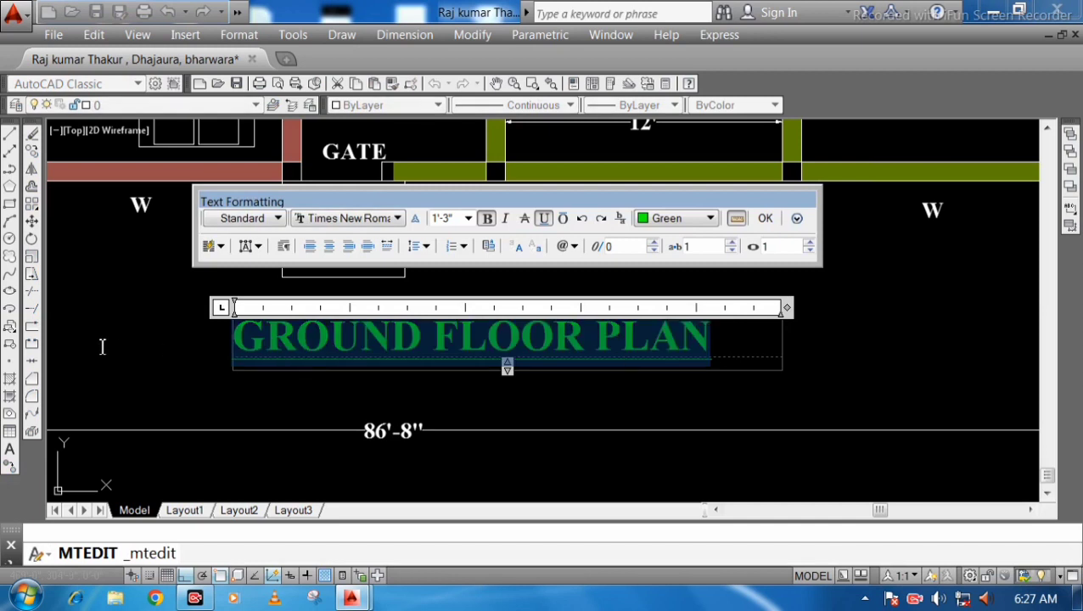
{"action": "left_click", "coordinate": [462, 219]}
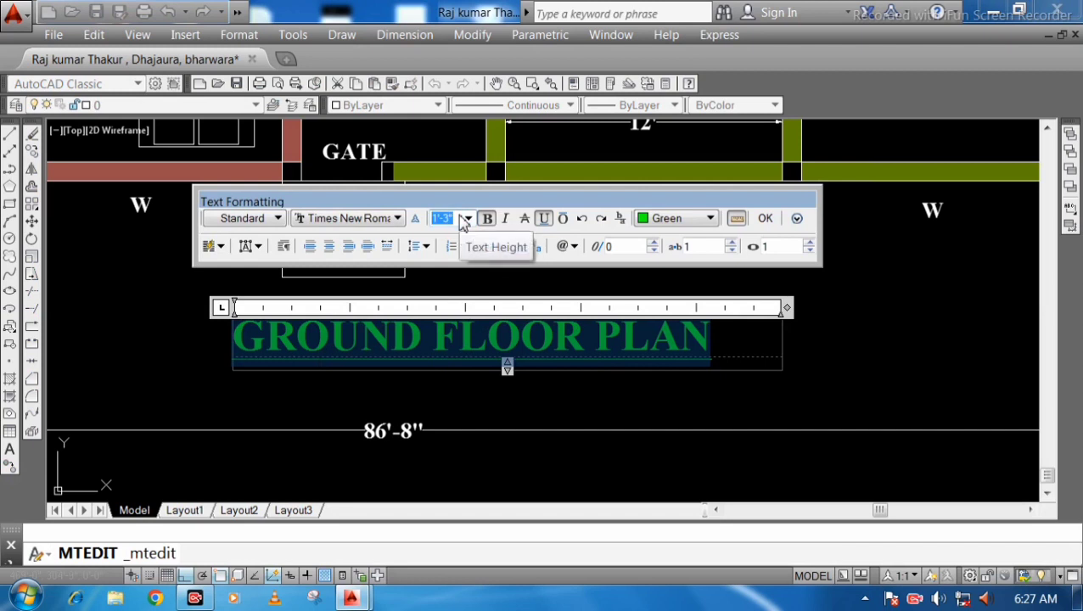
{"action": "type", "text": "11"}
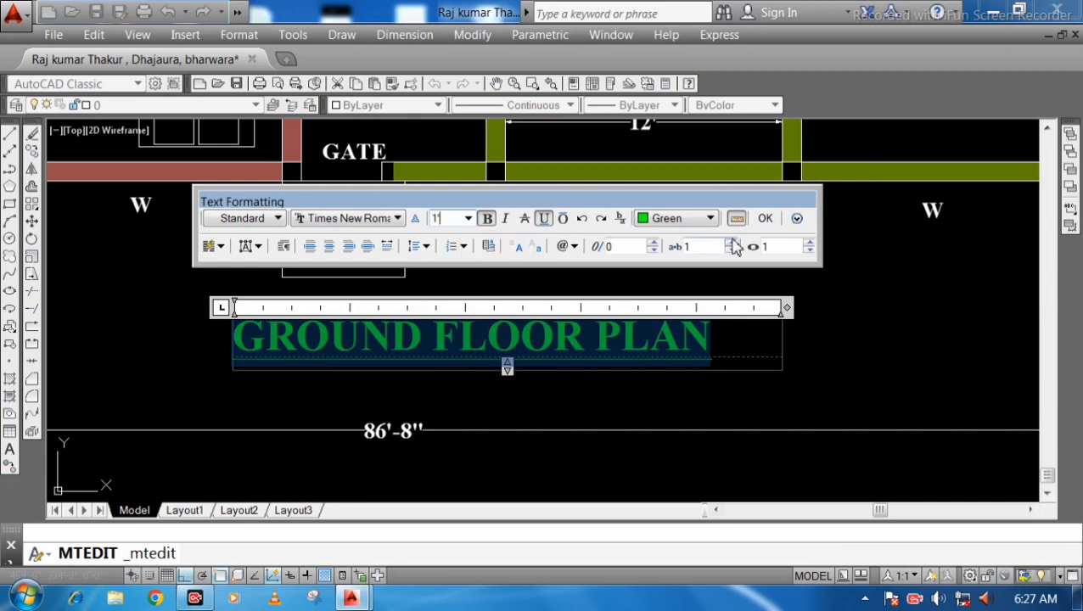
{"action": "type", "text": "'"}
{"action": "left_click", "coordinate": [768, 218]}
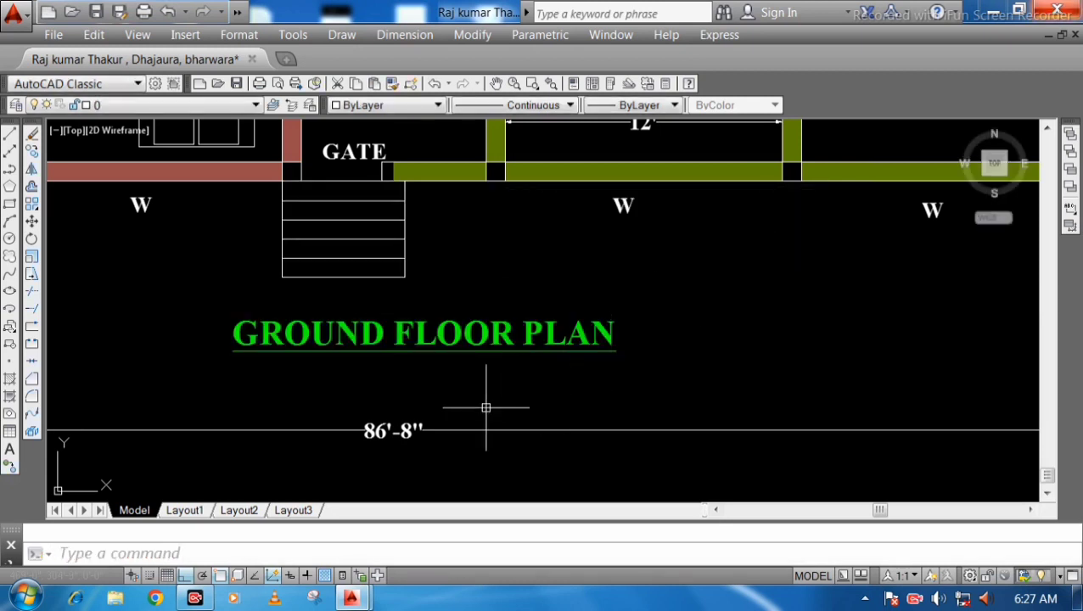
{"action": "scroll", "coordinate": [510, 374], "scroll_direction": "down", "scroll_amount": 6}
{"action": "scroll", "coordinate": [513, 367], "scroll_direction": "up", "scroll_amount": 3}
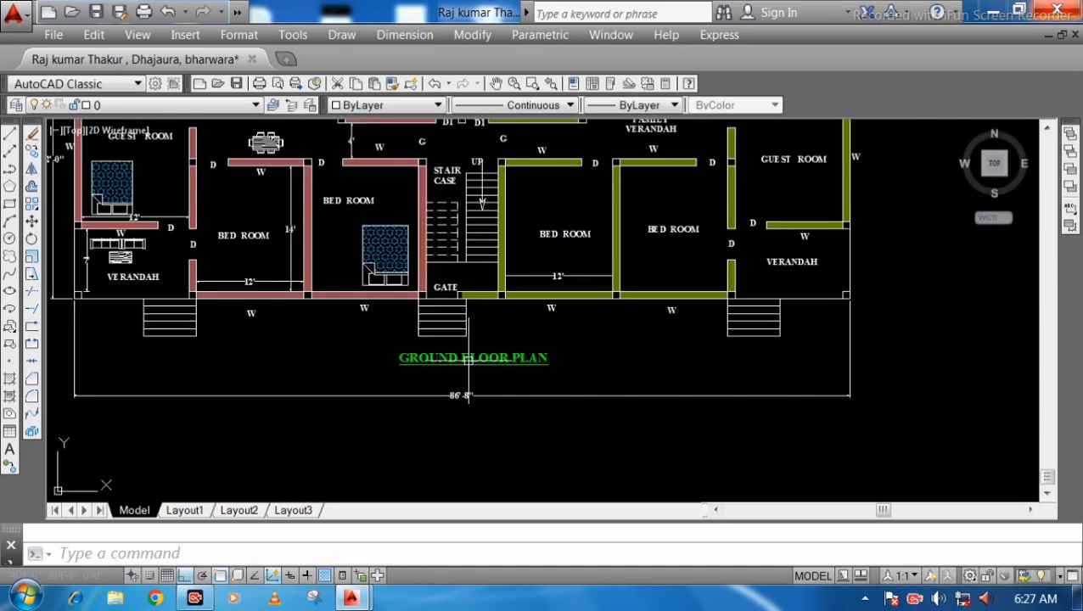